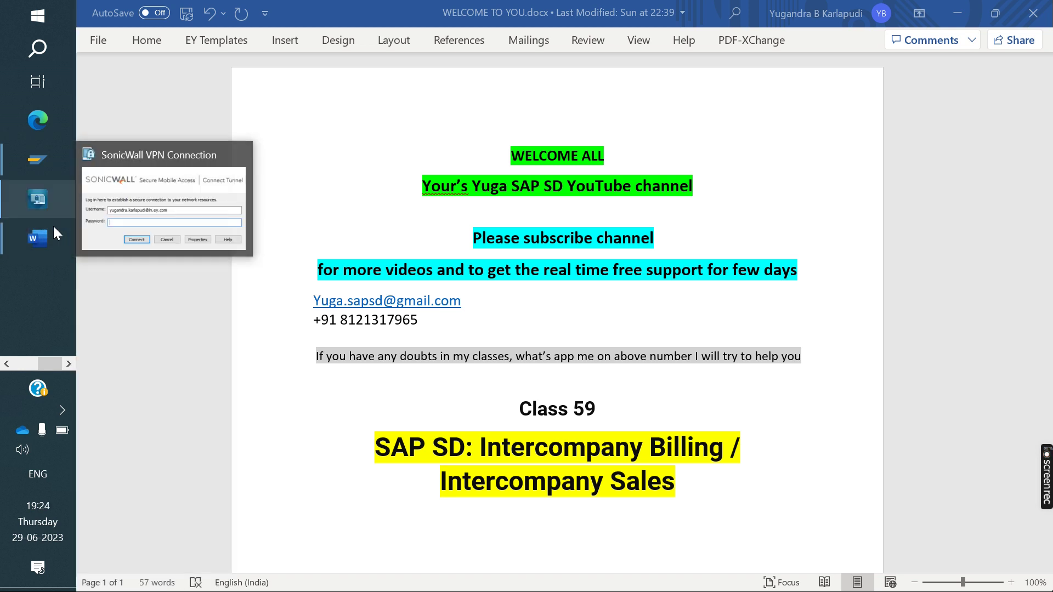
# Step: Switch to the Intercompany Sale document and remove the empty line beneath its title
pyautogui.moveTo(38, 238)
pyautogui.click(173, 195)
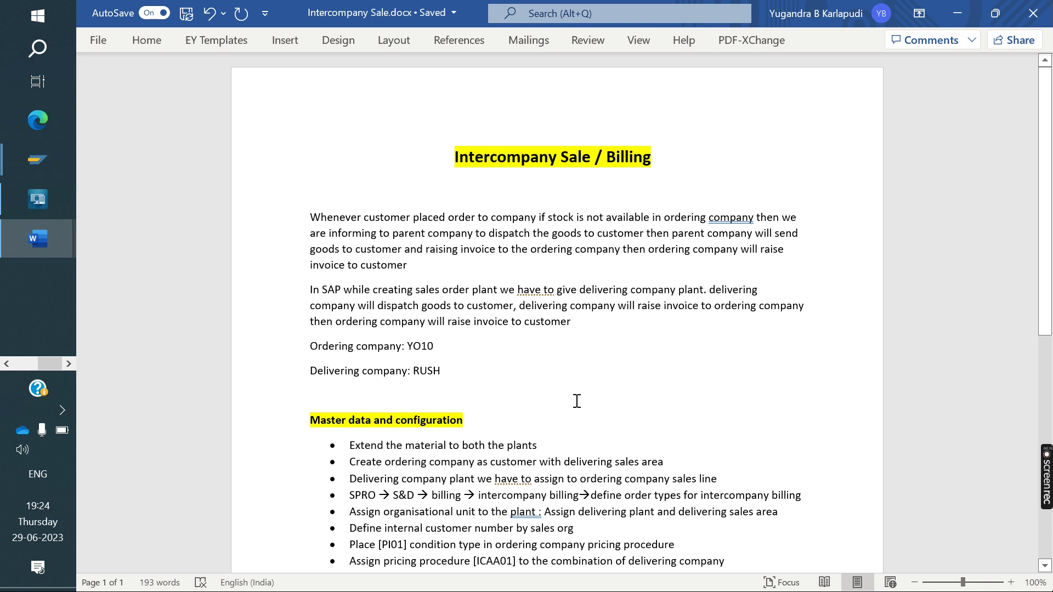
pyautogui.press('BackSpace')
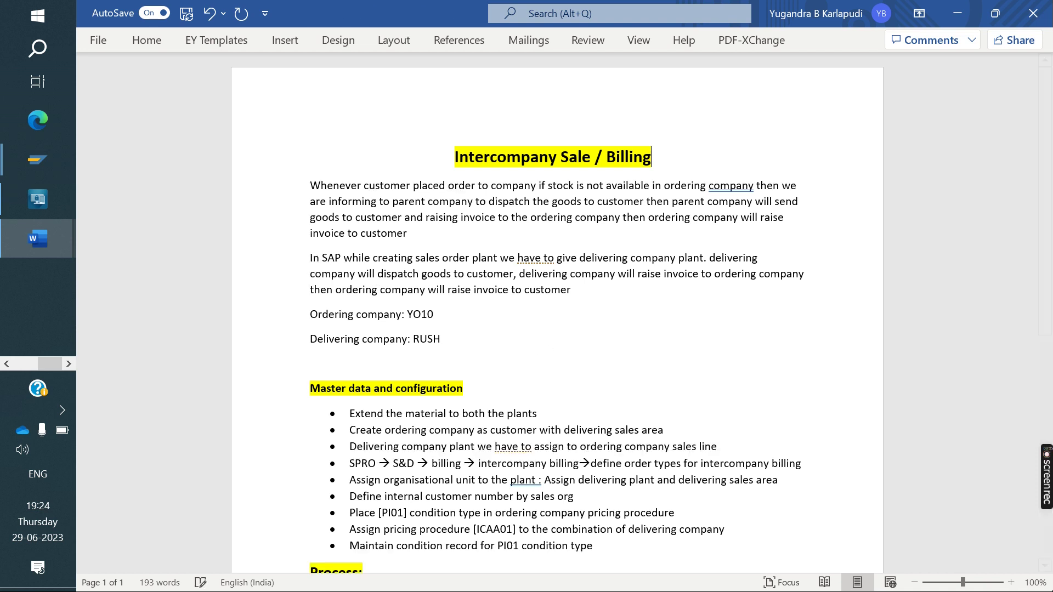
# Step: Examine the lines naming the ordering company and the delivering company
pyautogui.moveTo(474, 347); pyautogui.dragTo(324, 324)
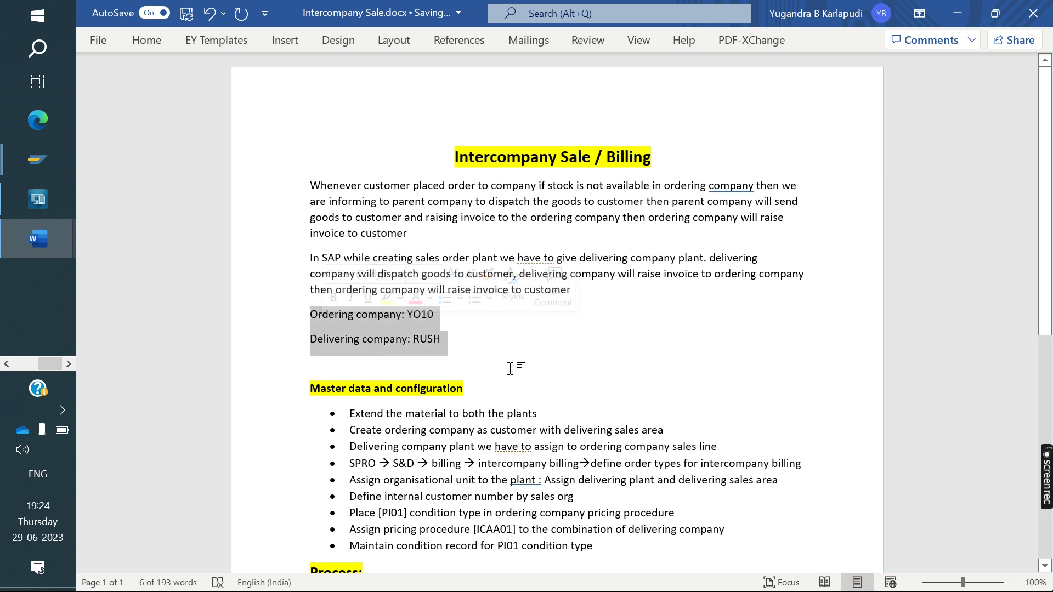
pyautogui.click(424, 345)
pyautogui.moveTo(434, 316); pyautogui.dragTo(321, 318)
pyautogui.moveTo(459, 344); pyautogui.dragTo(318, 344)
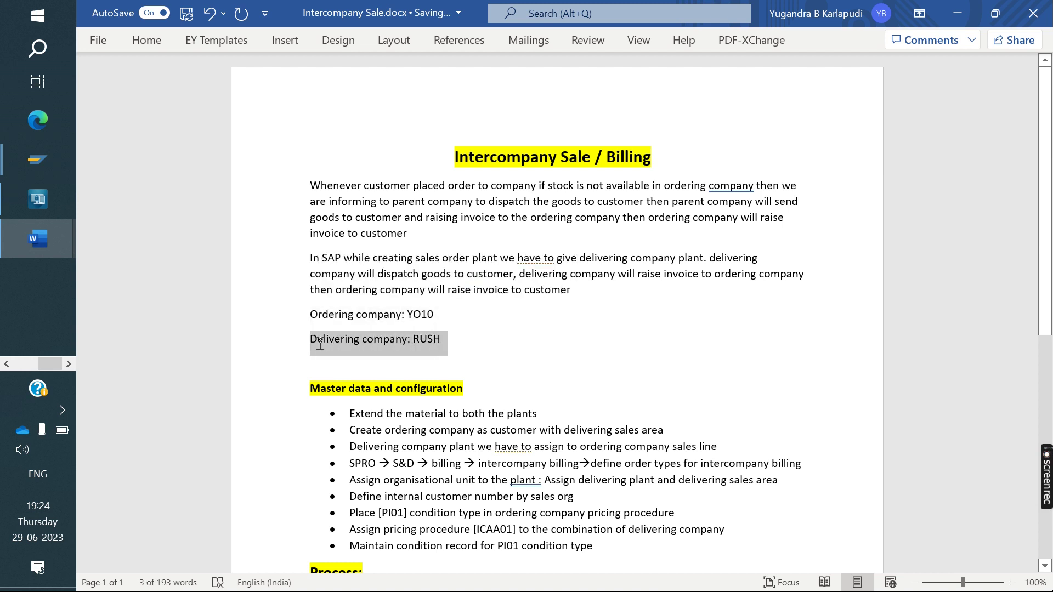
pyautogui.click(516, 373)
pyautogui.moveTo(457, 341); pyautogui.dragTo(315, 319)
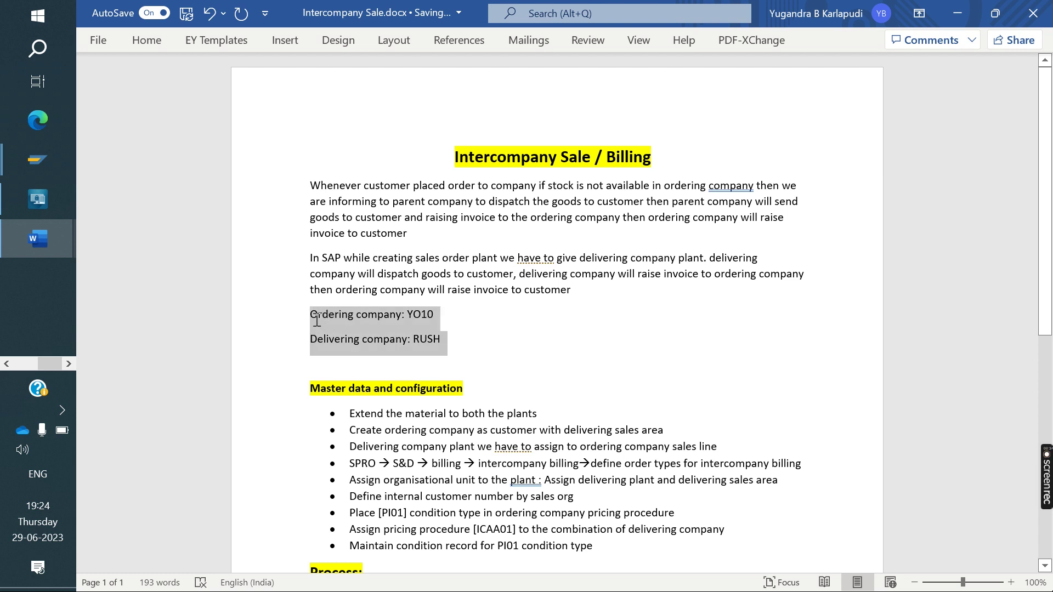
pyautogui.click(483, 353)
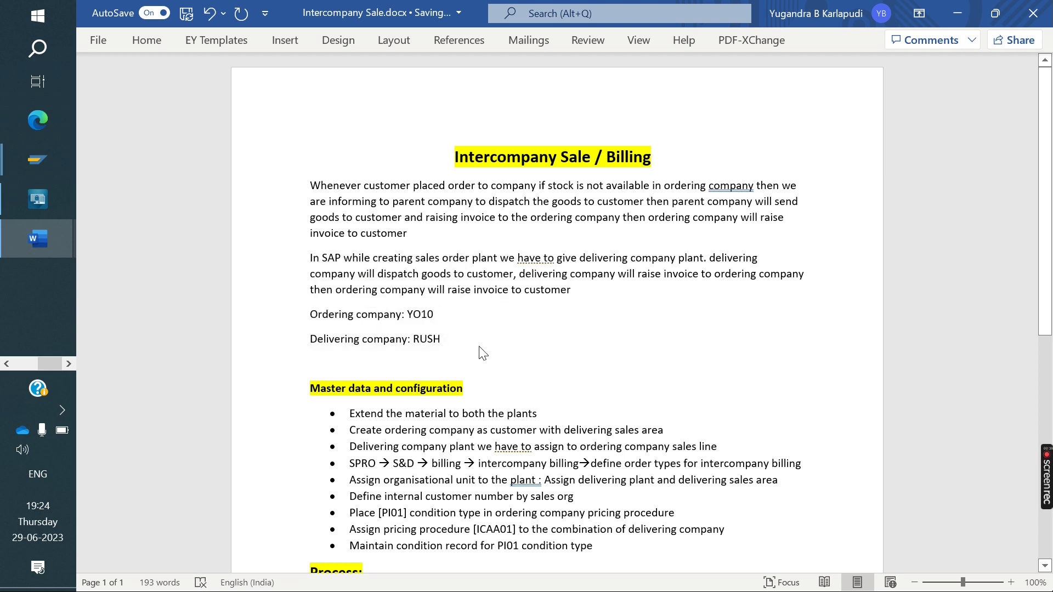
pyautogui.moveTo(437, 315); pyautogui.dragTo(322, 332)
pyautogui.moveTo(458, 348); pyautogui.dragTo(314, 319)
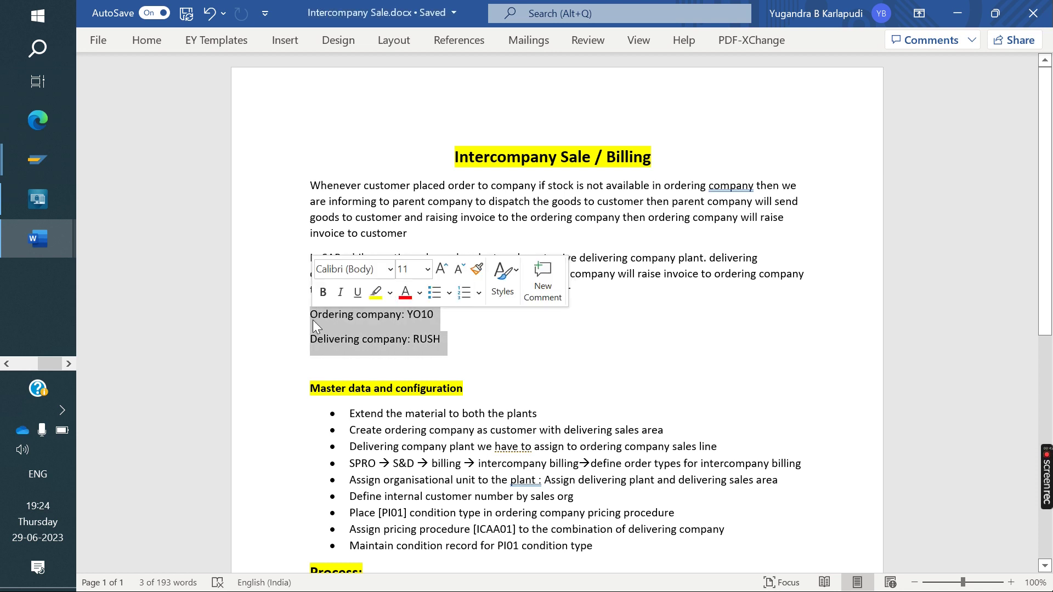
pyautogui.click(525, 360)
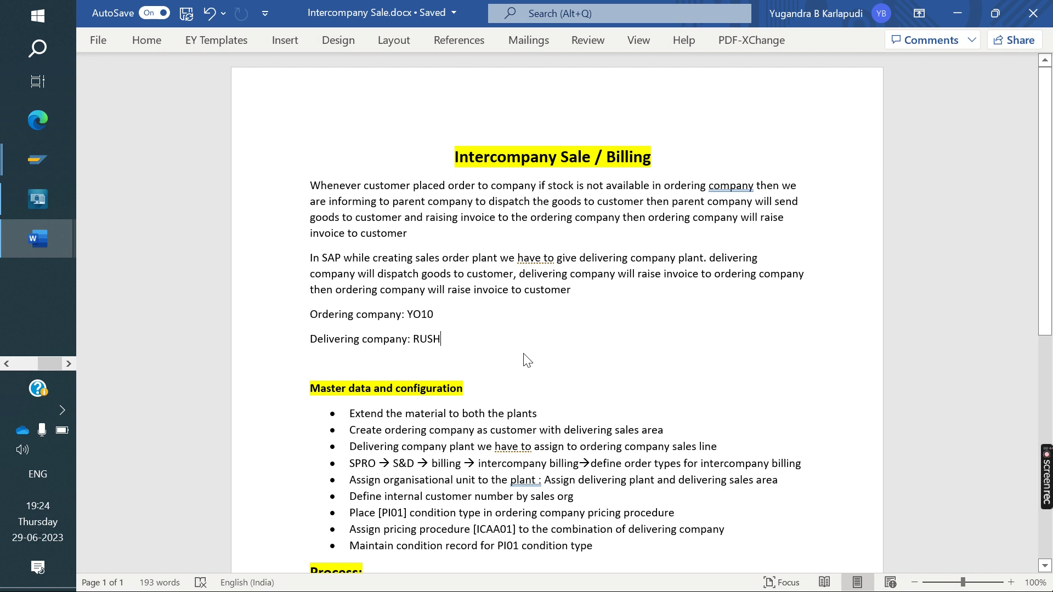
# Step: Read the opening condition about unavailable stock and relate it to the ordering and delivering company lines
pyautogui.moveTo(308, 186); pyautogui.dragTo(736, 195)
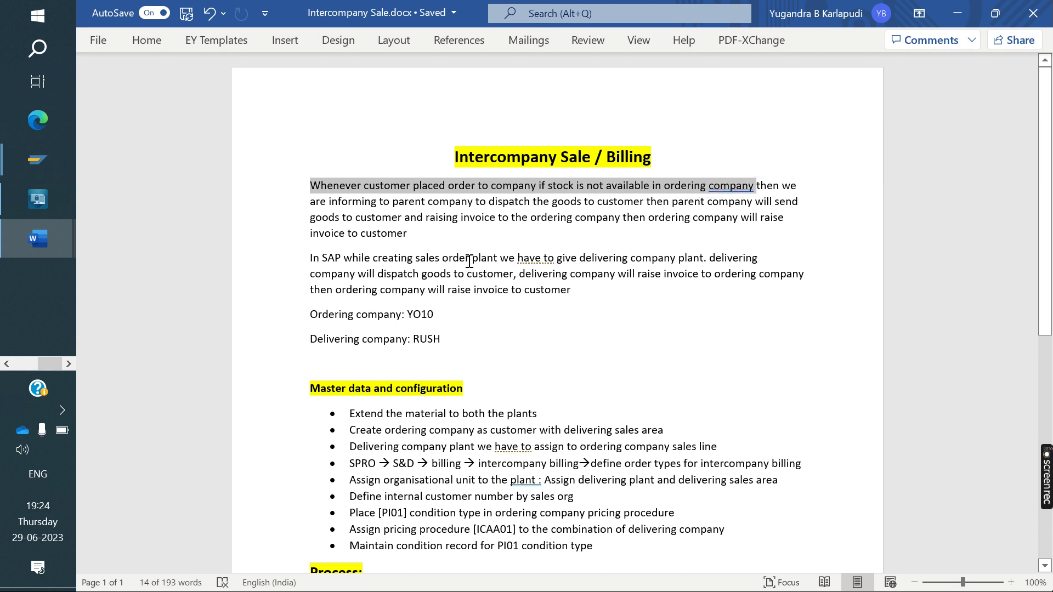
pyautogui.click(435, 316)
pyautogui.moveTo(422, 318); pyautogui.dragTo(324, 318)
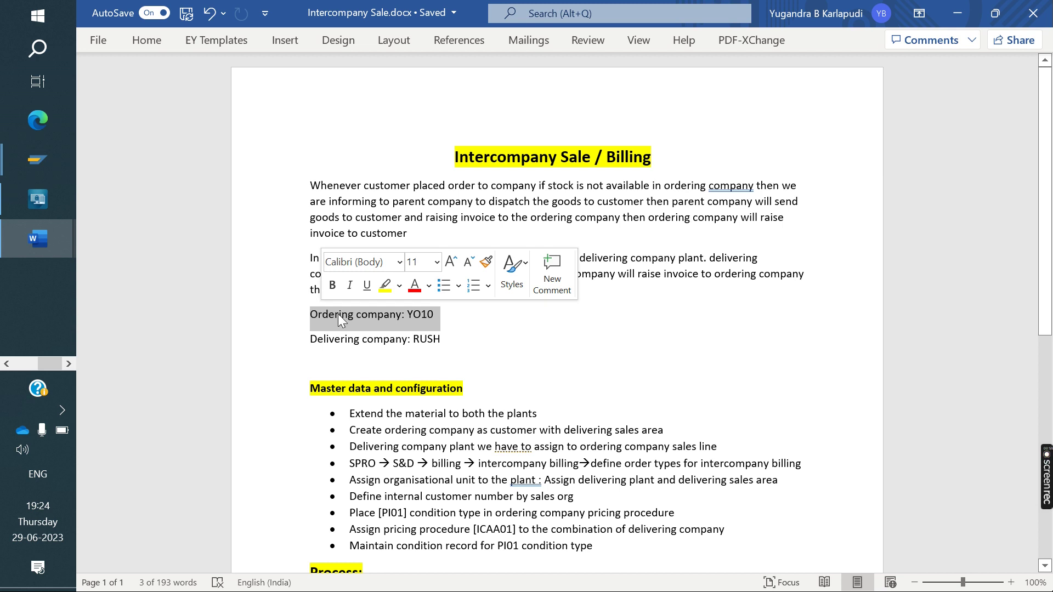
pyautogui.click(445, 318)
pyautogui.moveTo(433, 317); pyautogui.dragTo(308, 317)
pyautogui.click(455, 336)
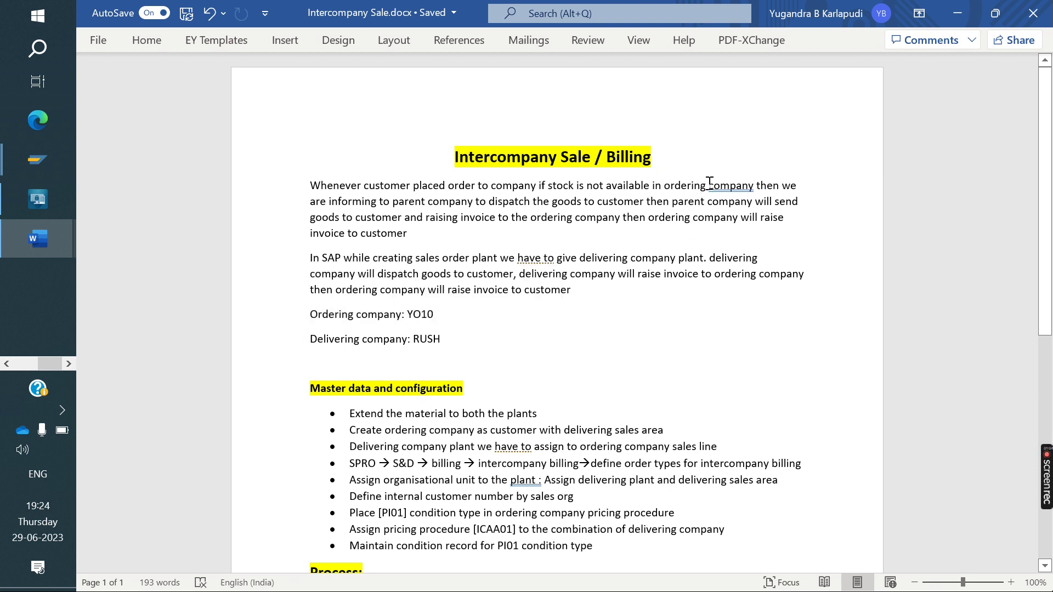
pyautogui.moveTo(439, 315); pyautogui.dragTo(342, 320)
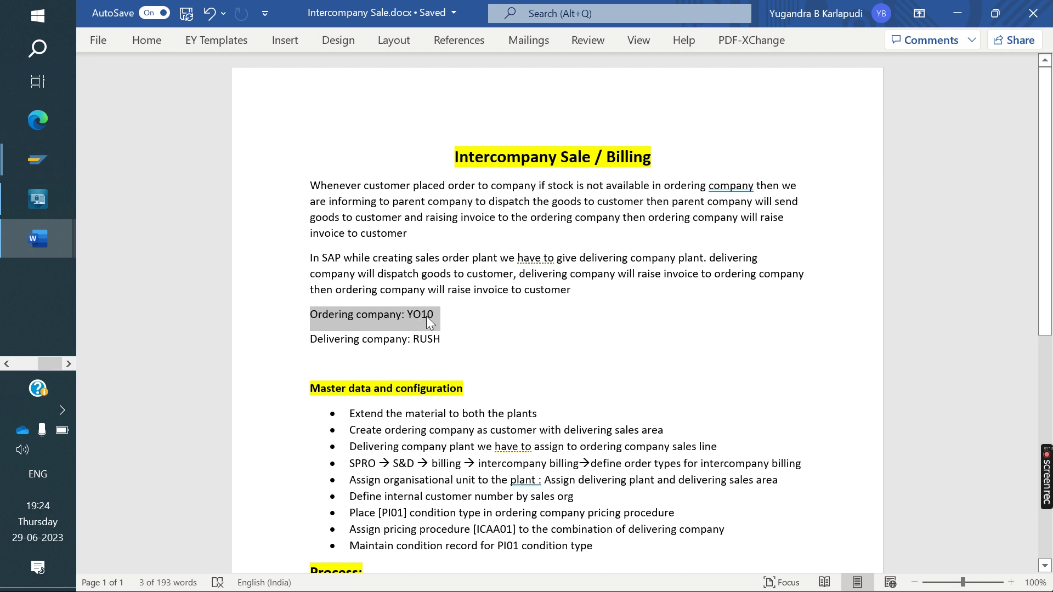
pyautogui.moveTo(457, 340); pyautogui.dragTo(306, 343)
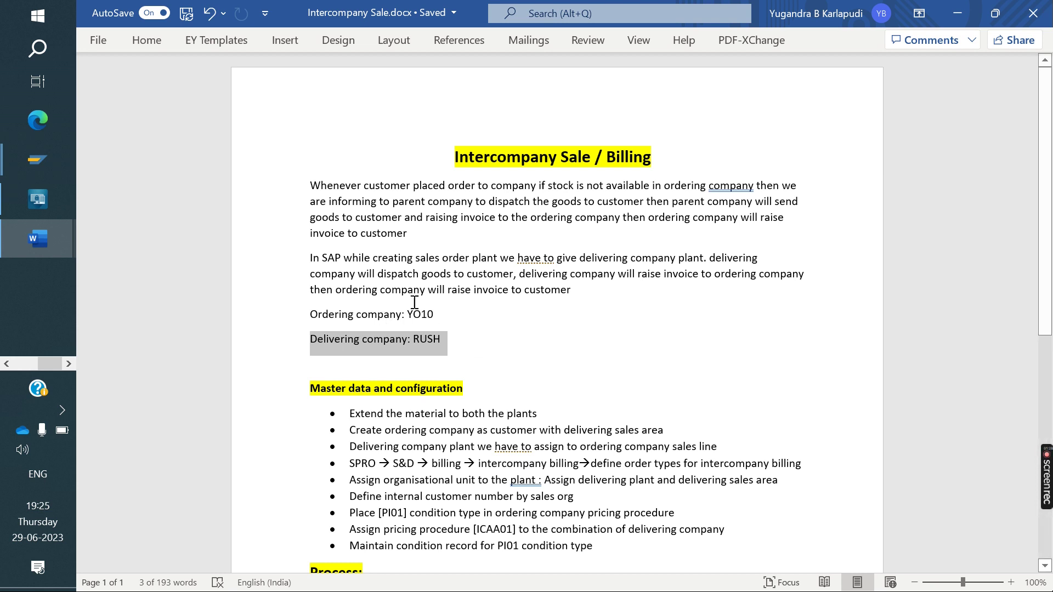
pyautogui.moveTo(311, 315); pyautogui.dragTo(431, 316)
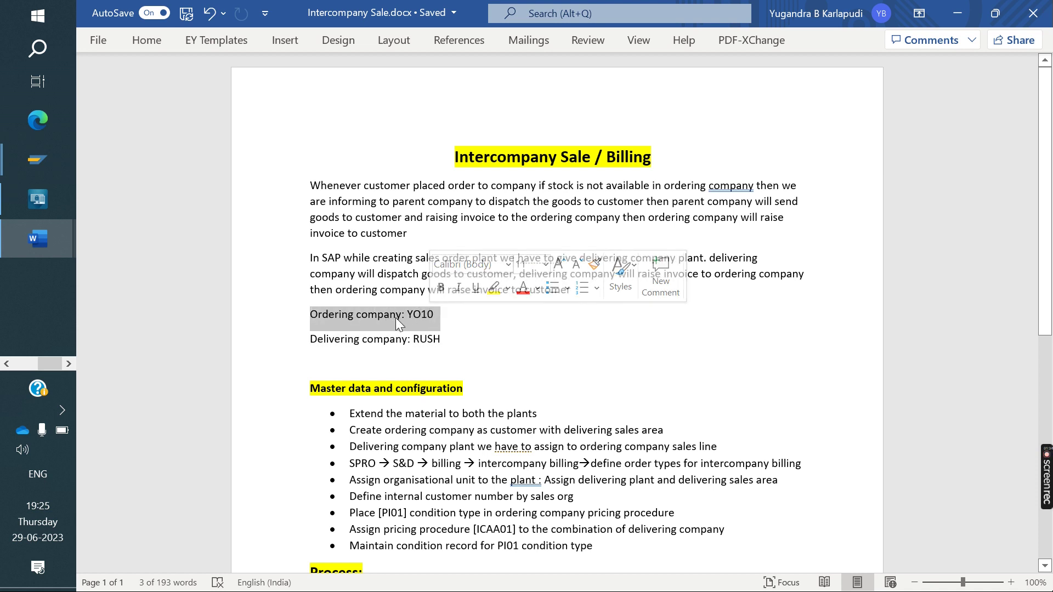
# Step: Read the two explanatory paragraphs to see which company dispatches the goods and which company invoices whom
pyautogui.moveTo(413, 234); pyautogui.dragTo(310, 189)
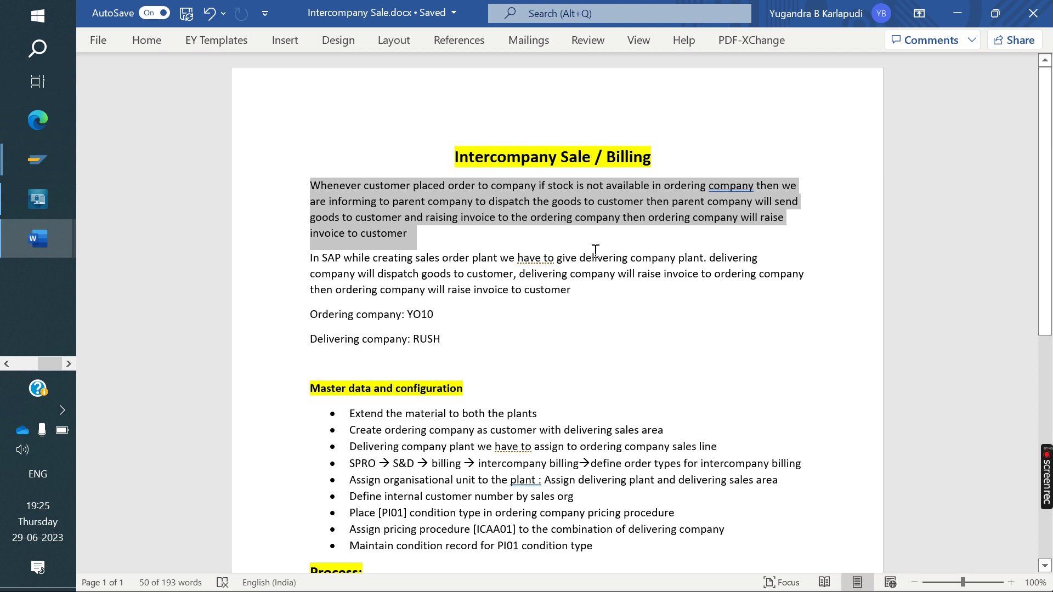
pyautogui.moveTo(312, 258); pyautogui.dragTo(517, 260)
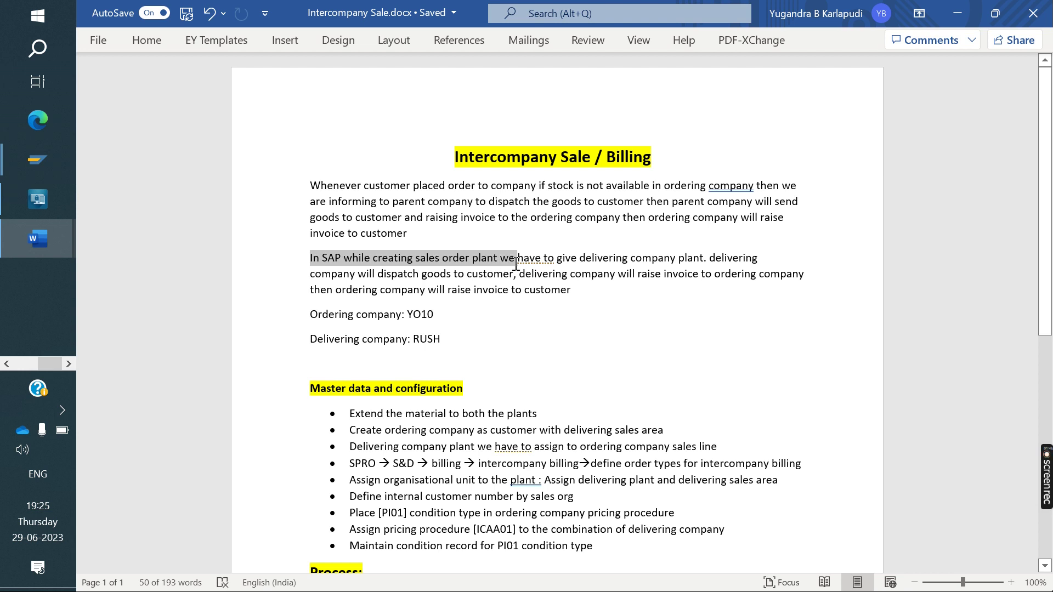
pyautogui.moveTo(449, 317); pyautogui.dragTo(305, 313)
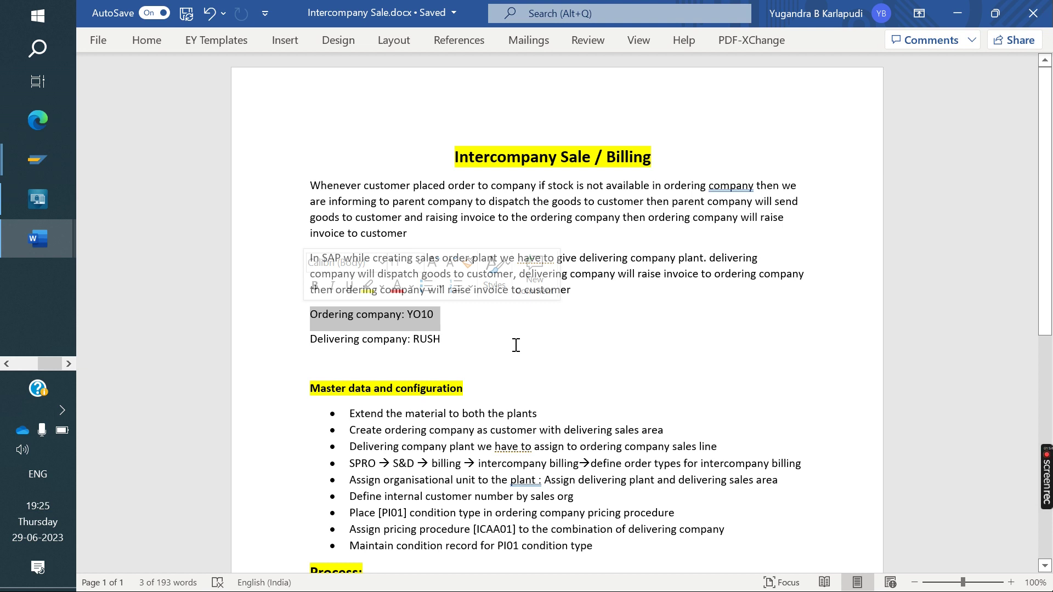
pyautogui.moveTo(310, 341); pyautogui.dragTo(445, 339)
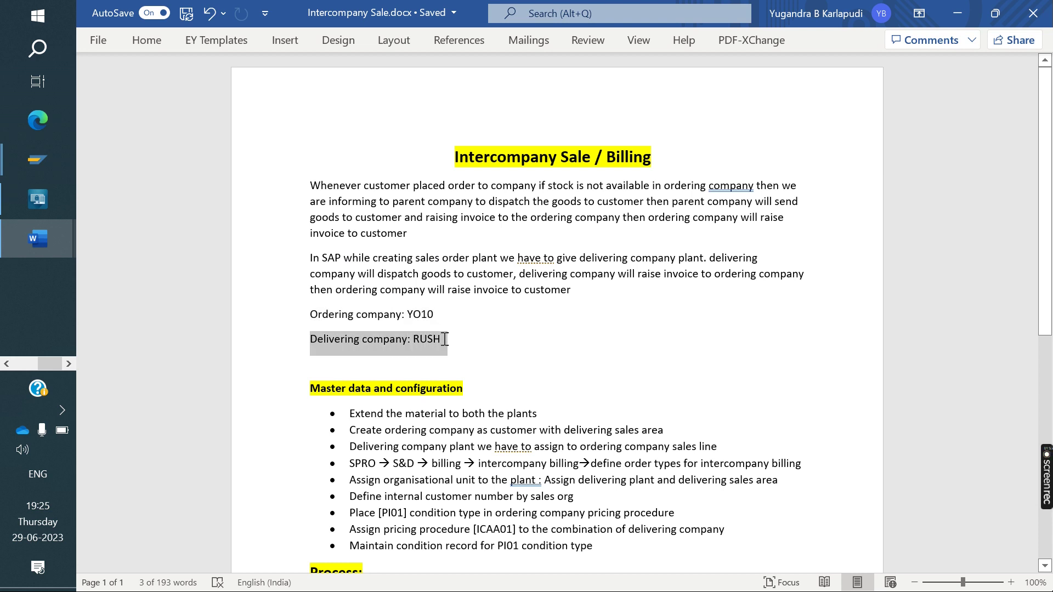
pyautogui.click(500, 356)
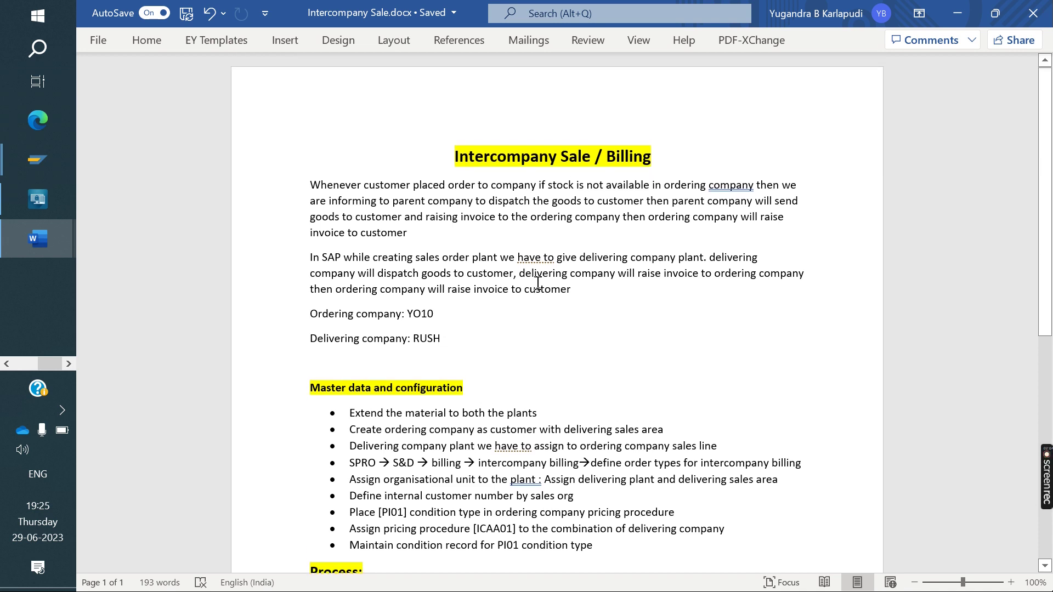
pyautogui.moveTo(520, 274); pyautogui.dragTo(742, 285)
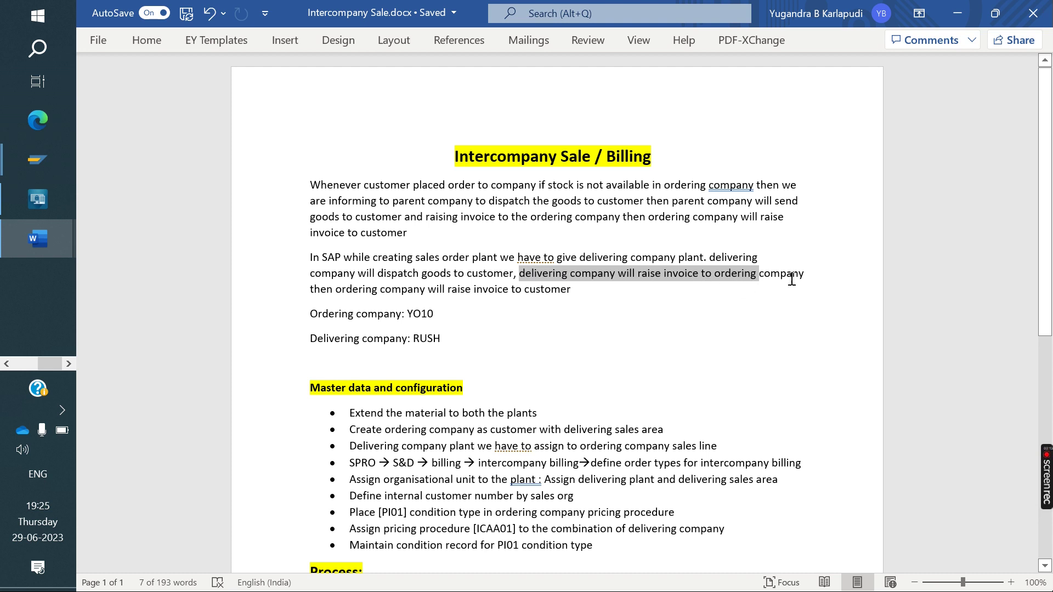
pyautogui.moveTo(316, 293); pyautogui.dragTo(571, 294)
# Step: Examine the VA01, VL01N and VF01 transactions in the Process section alongside the delivering company line
pyautogui.scroll(-3, 537, 345)
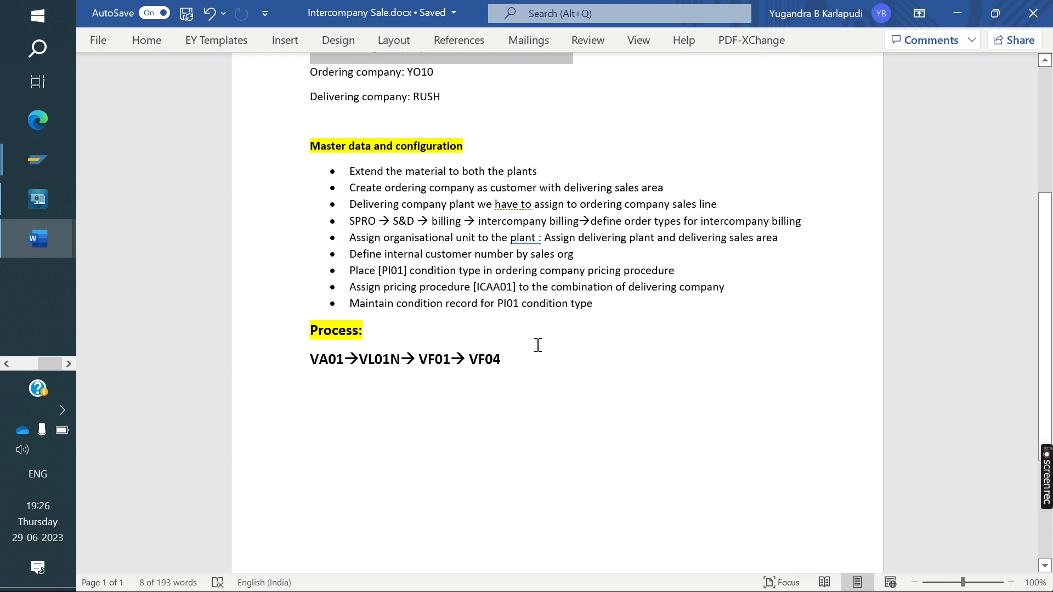
pyautogui.scroll(-1, 537, 345)
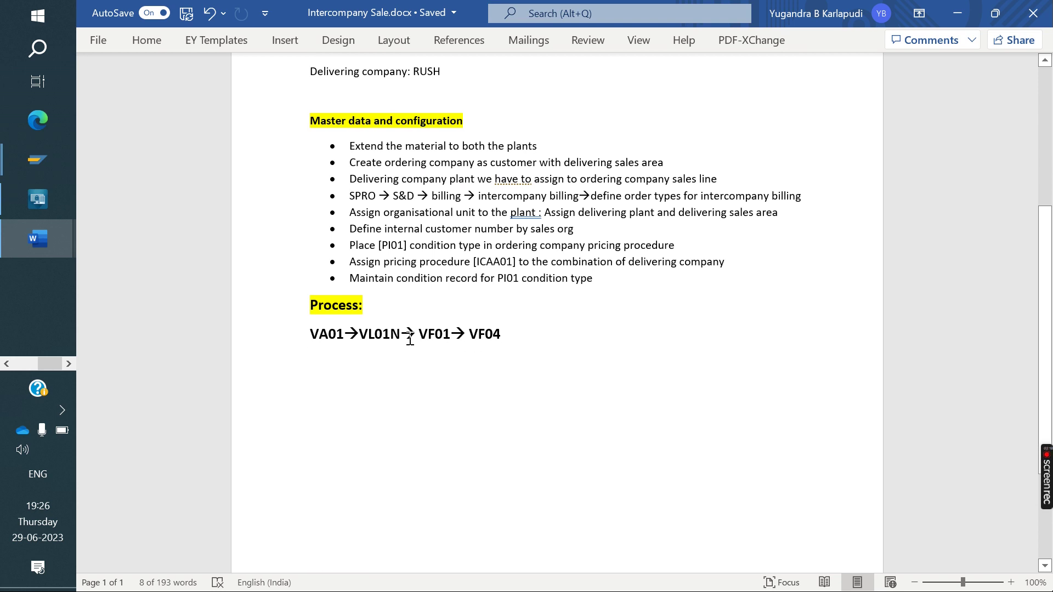
pyautogui.moveTo(401, 335); pyautogui.dragTo(360, 334)
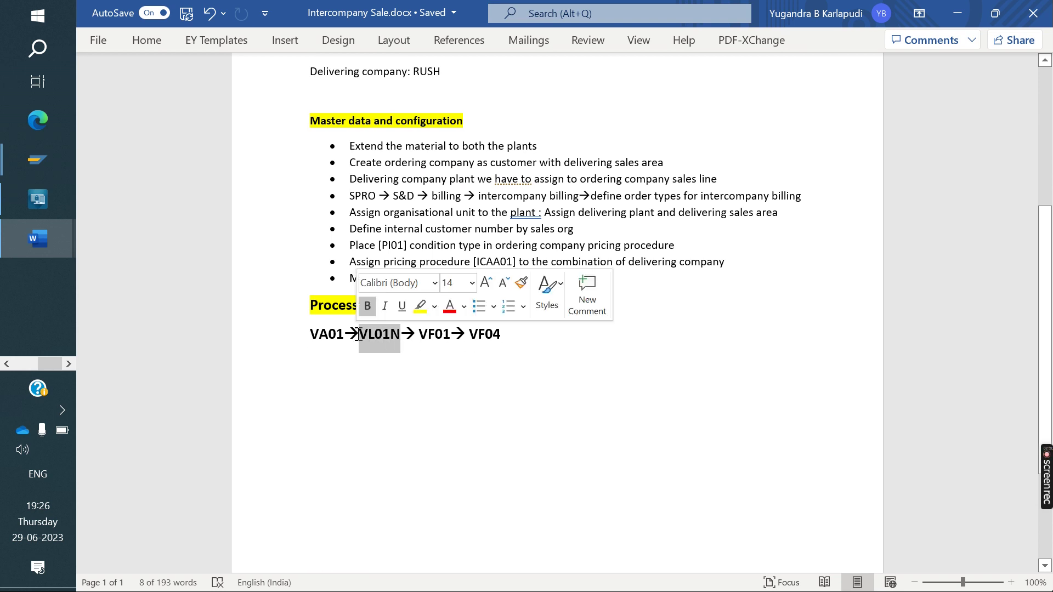
pyautogui.scroll(4, 682, 186)
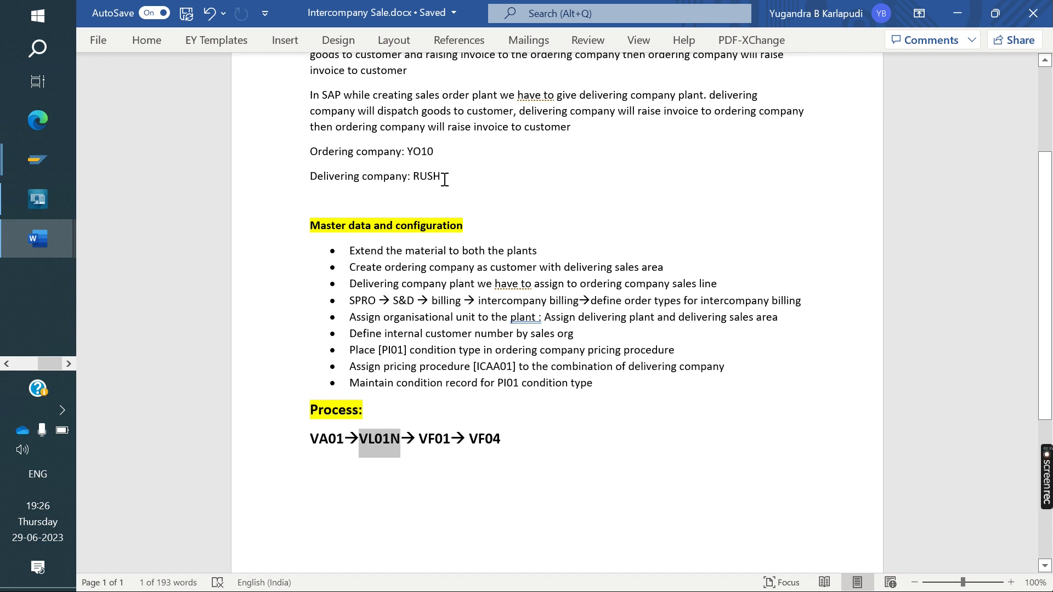
pyautogui.moveTo(445, 177); pyautogui.dragTo(329, 176)
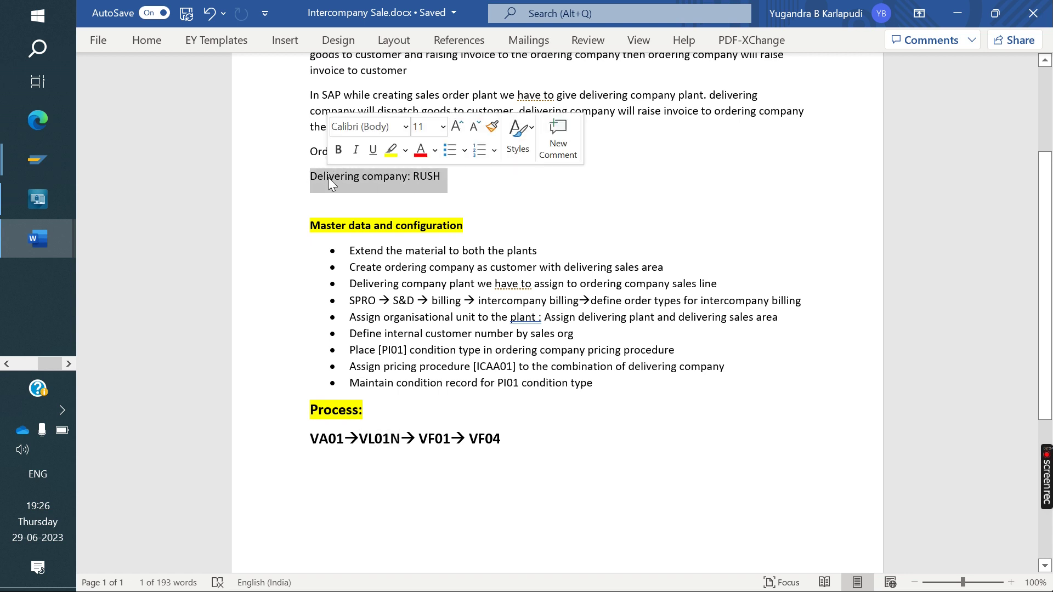
pyautogui.moveTo(345, 439); pyautogui.dragTo(310, 440)
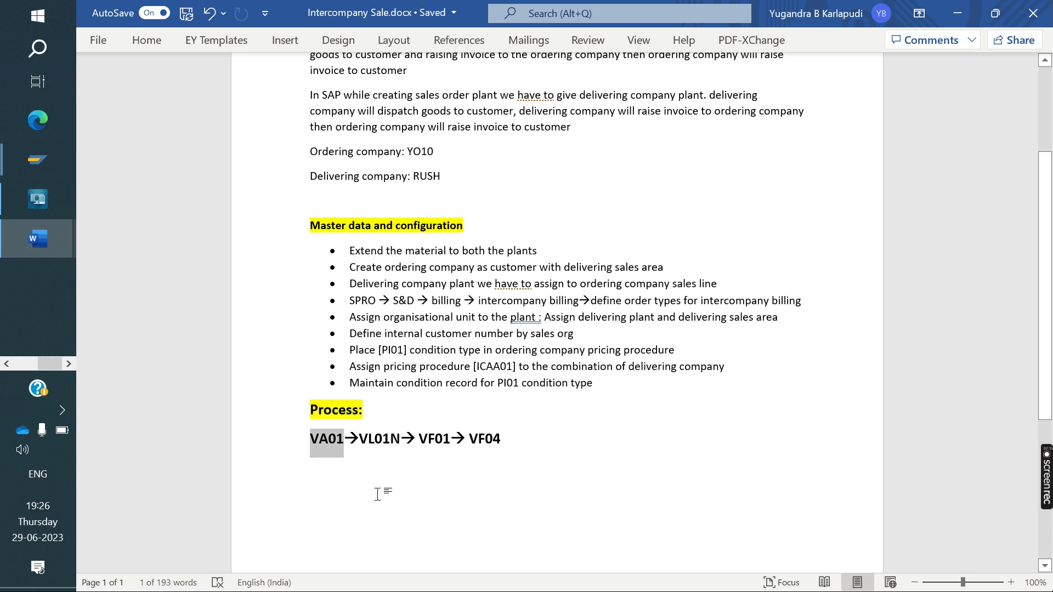
pyautogui.moveTo(451, 441); pyautogui.dragTo(443, 440)
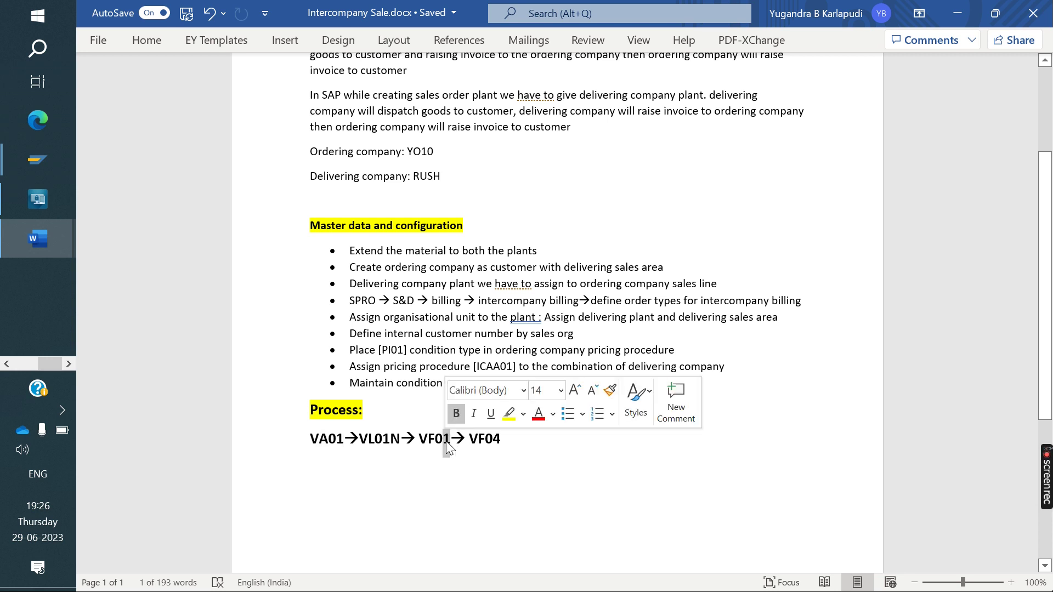
pyautogui.moveTo(345, 442); pyautogui.dragTo(310, 440)
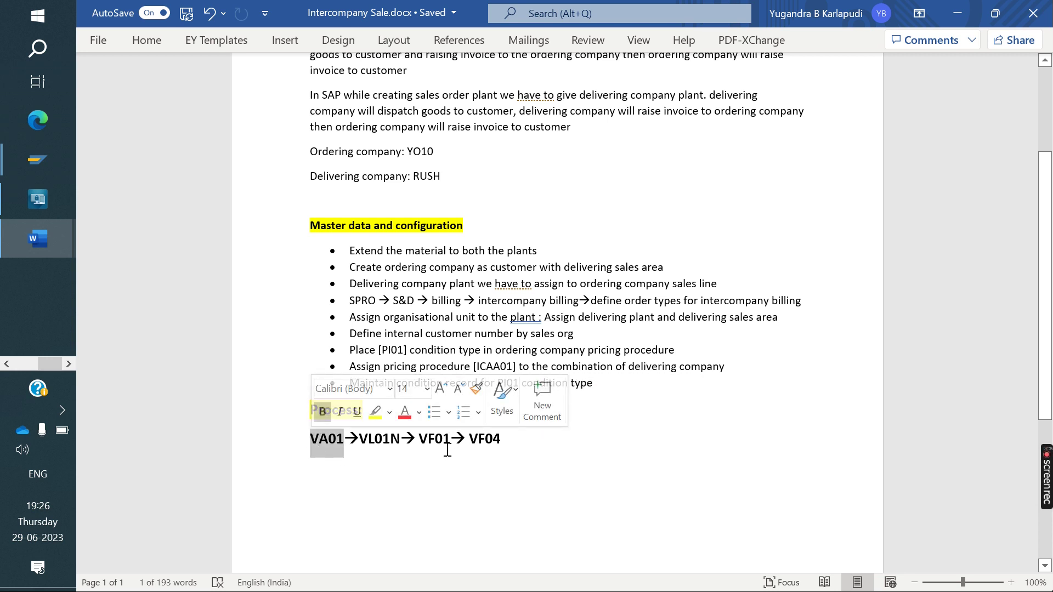
pyautogui.moveTo(447, 442); pyautogui.dragTo(425, 444)
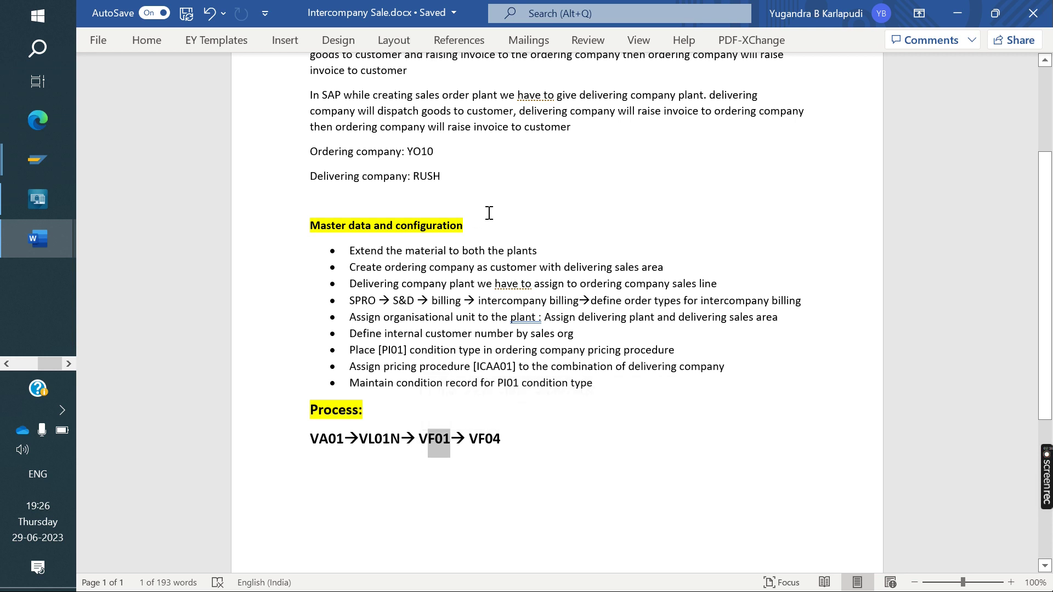
pyautogui.moveTo(454, 185); pyautogui.dragTo(363, 183)
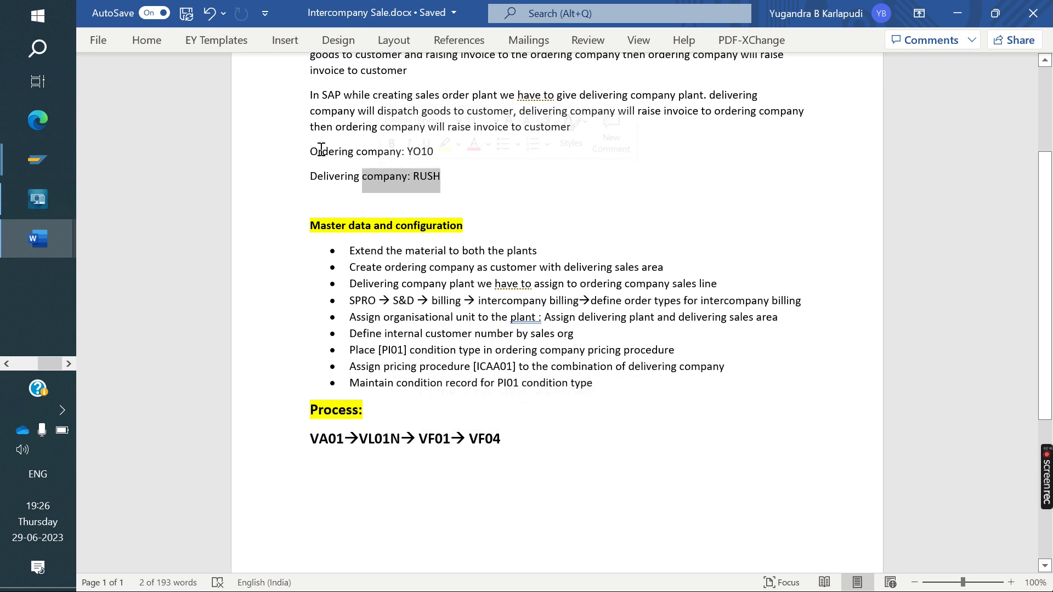
# Step: Read the first three master data points on extending the material, creating the ordering company as customer and assigning the delivering plant
pyautogui.scroll(3, 564, 211)
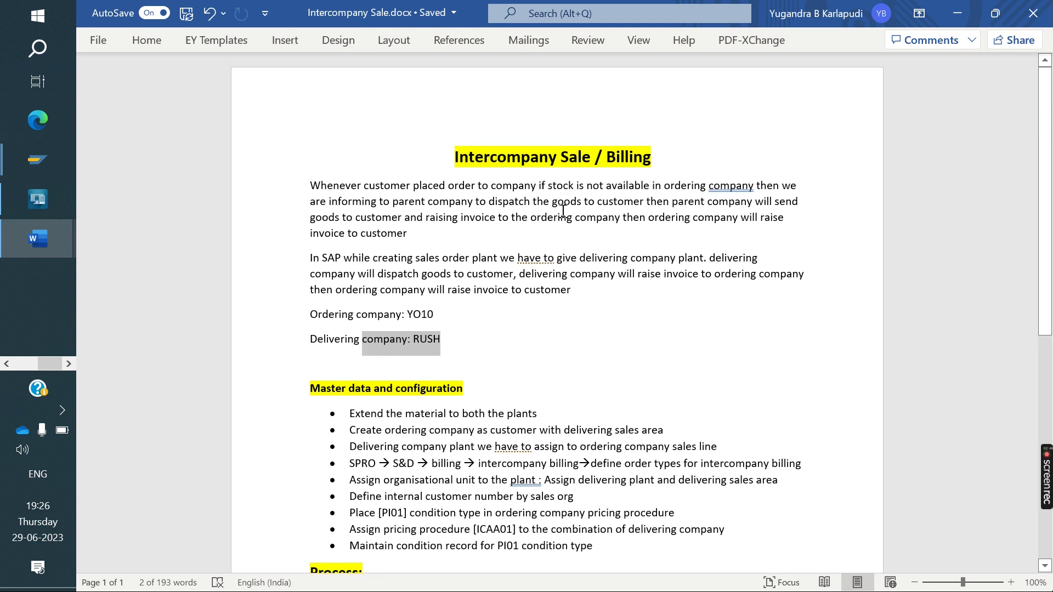
pyautogui.scroll(-1, 564, 211)
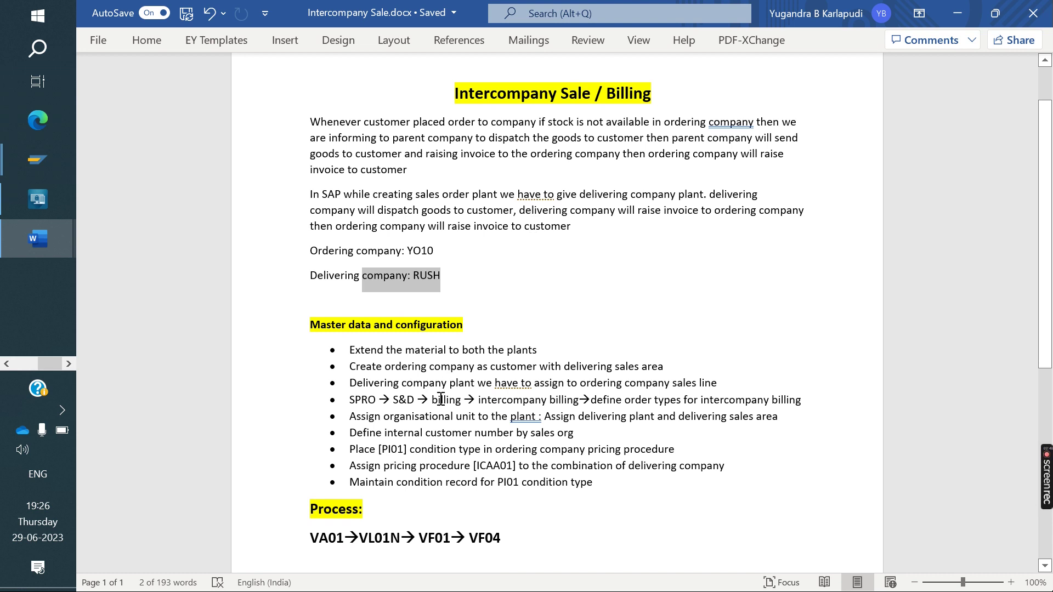
pyautogui.moveTo(352, 351); pyautogui.dragTo(538, 355)
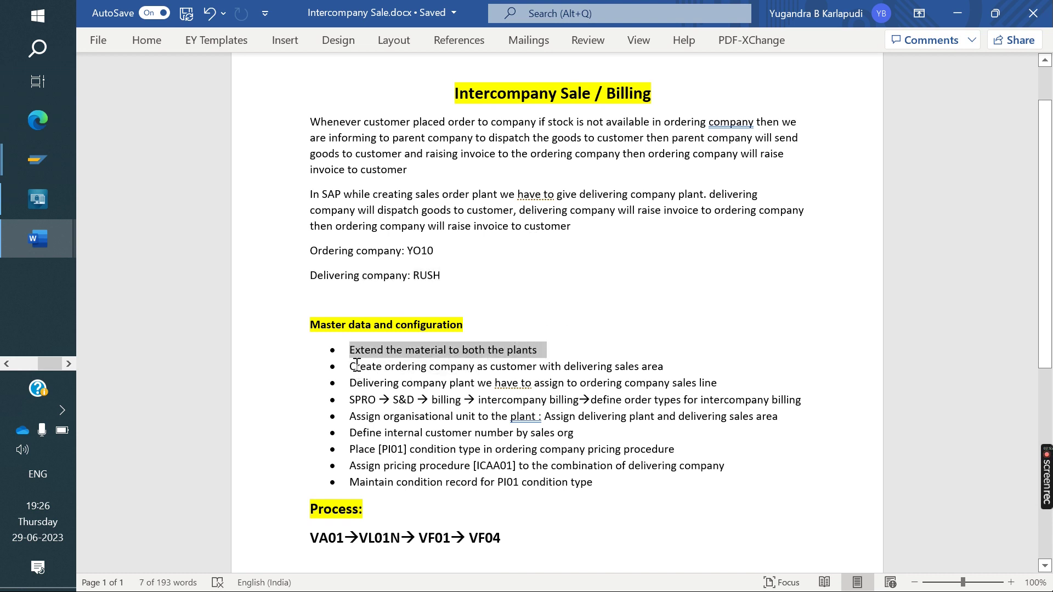
pyautogui.moveTo(355, 365); pyautogui.dragTo(664, 369)
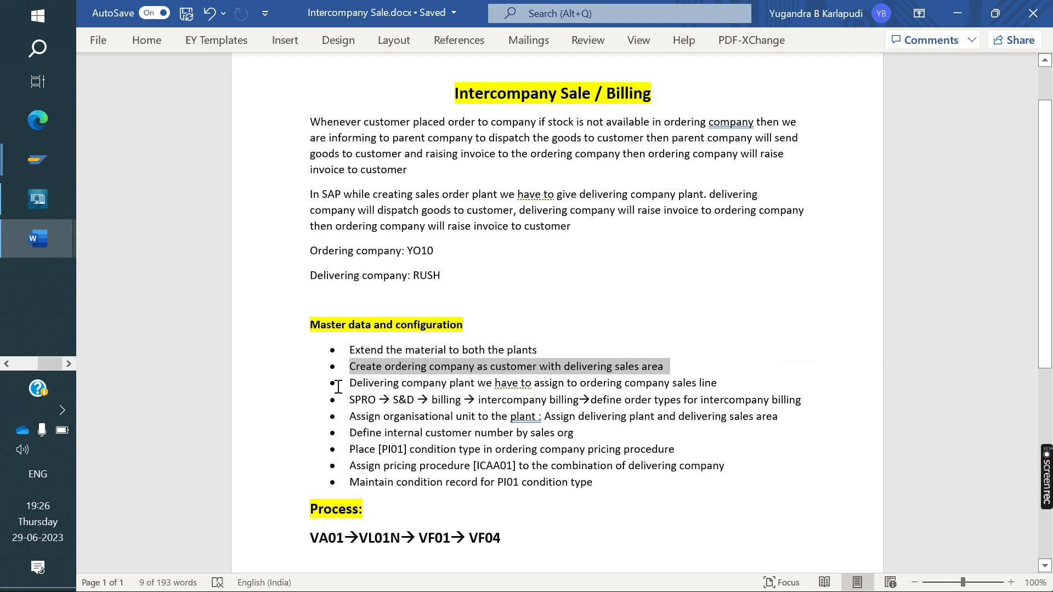
pyautogui.moveTo(340, 387); pyautogui.dragTo(690, 388)
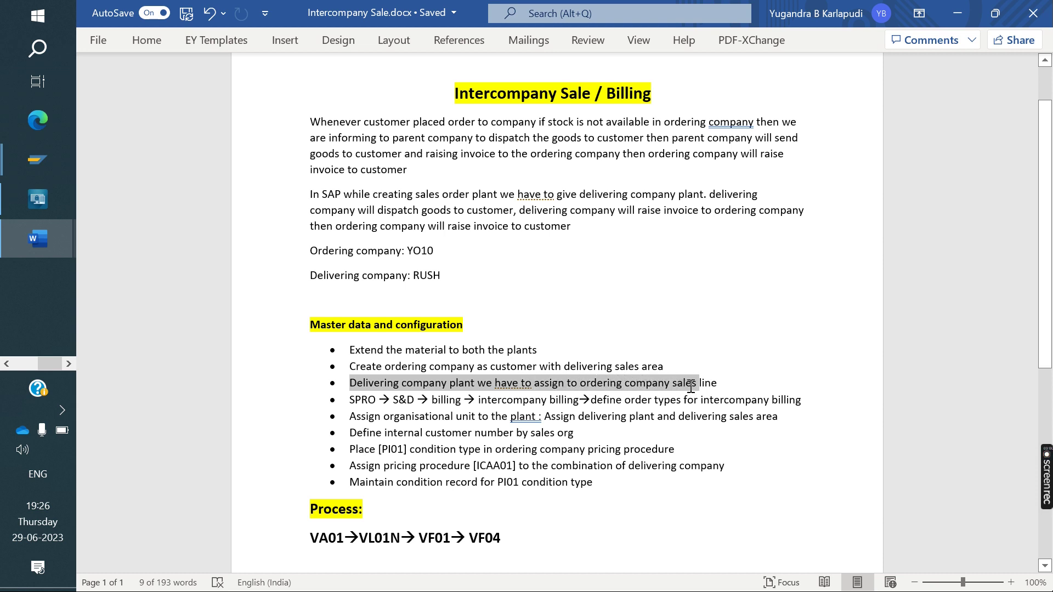
# Step: Relate the delivering and ordering company lines to the billing and organisational unit configuration points in the list
pyautogui.moveTo(448, 277); pyautogui.dragTo(360, 275)
pyautogui.moveTo(311, 251); pyautogui.dragTo(442, 258)
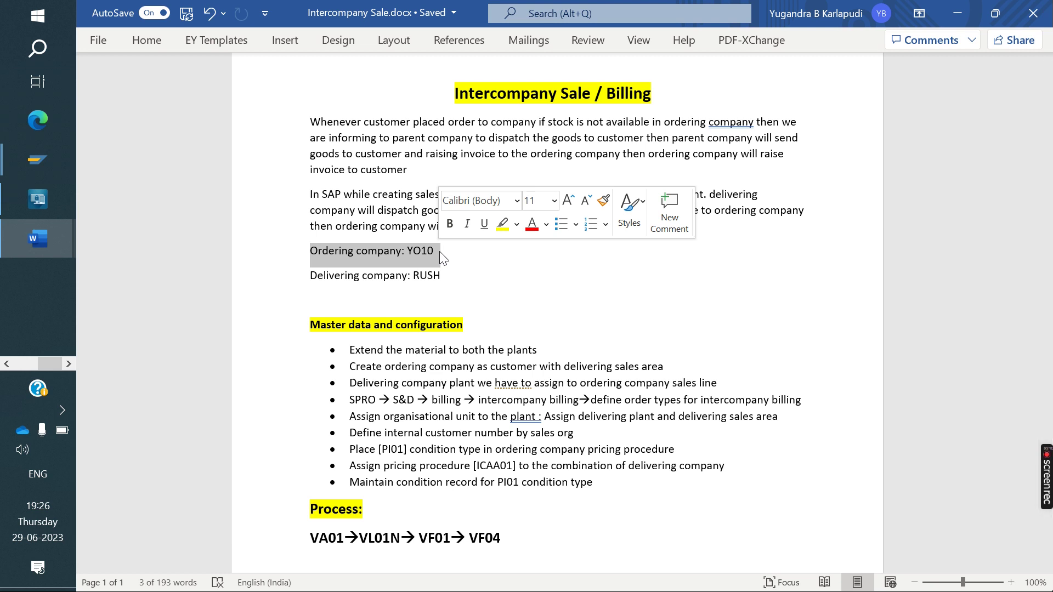
pyautogui.moveTo(350, 400); pyautogui.dragTo(408, 450)
# Step: Switch to the SAP Easy Access session and start customer creation with transaction XD01
pyautogui.click(34, 160)
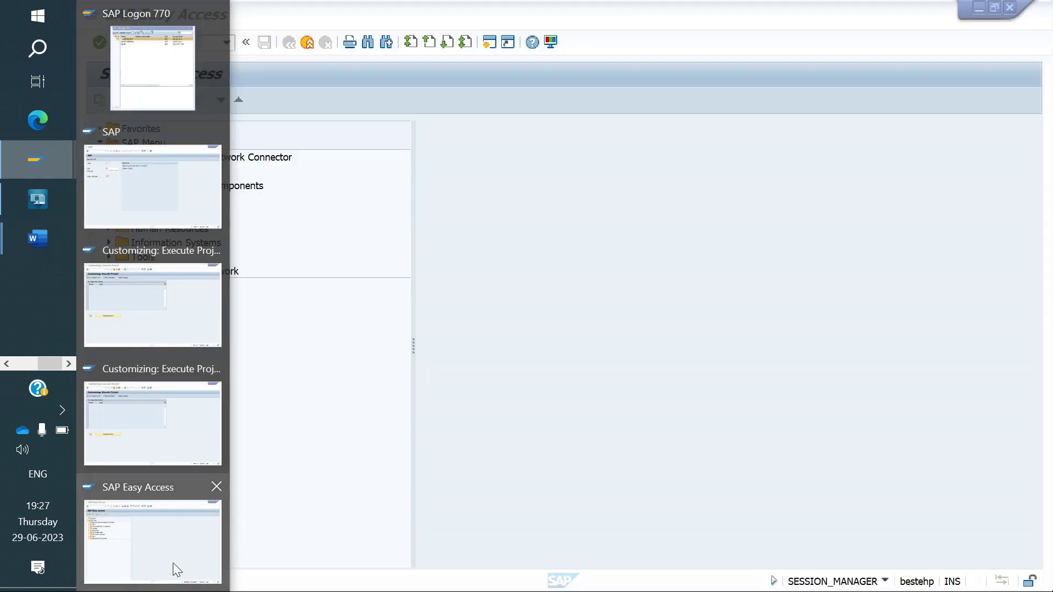
pyautogui.click(173, 563)
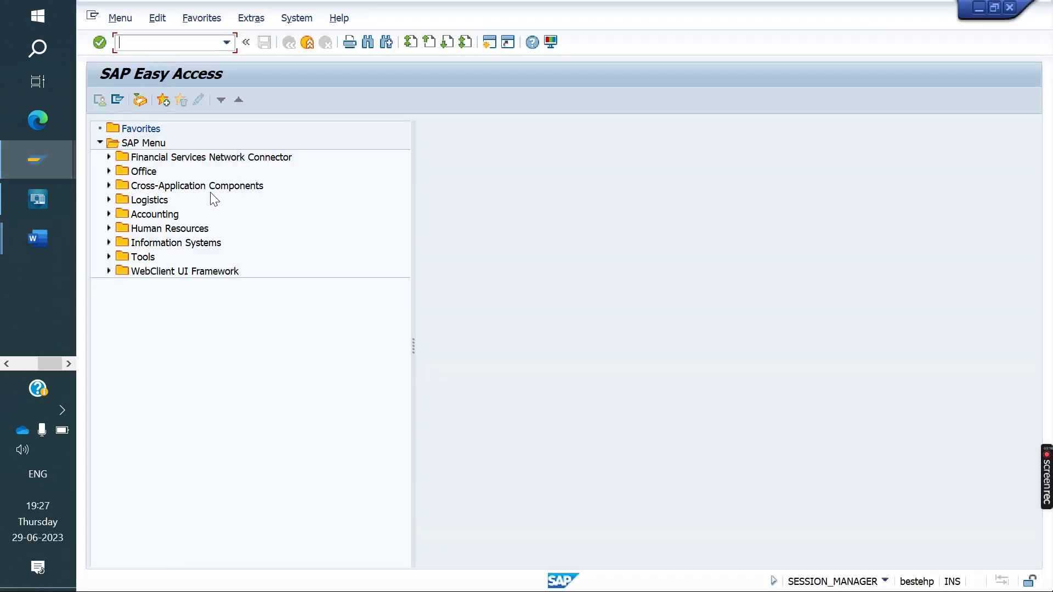
pyautogui.write('/nxd01')
pyautogui.press('Return')
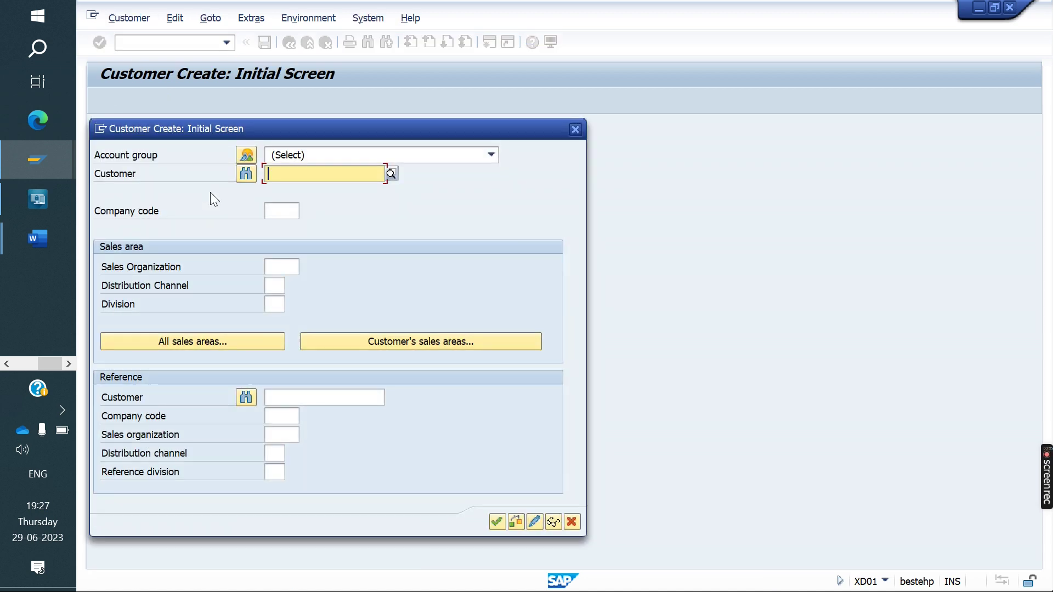
# Step: Choose the account group YDOM Sold-to party - 0001 for the new customer
pyautogui.click(319, 157)
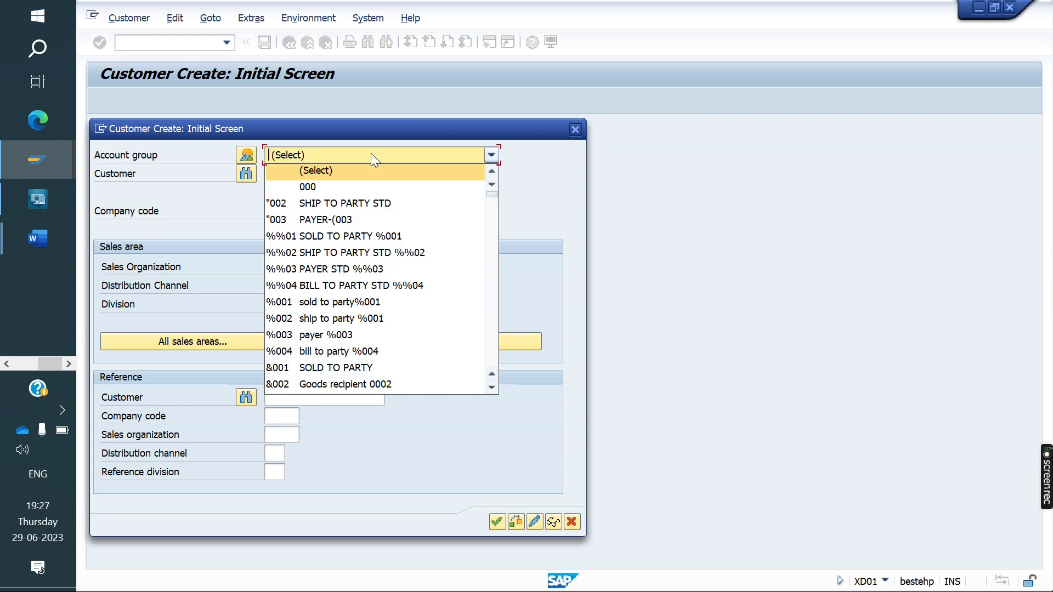
pyautogui.press('pagedown')
pyautogui.press('pagedown')
pyautogui.press('pagedown')
pyautogui.press('pagedown')
pyautogui.press('pagedown')
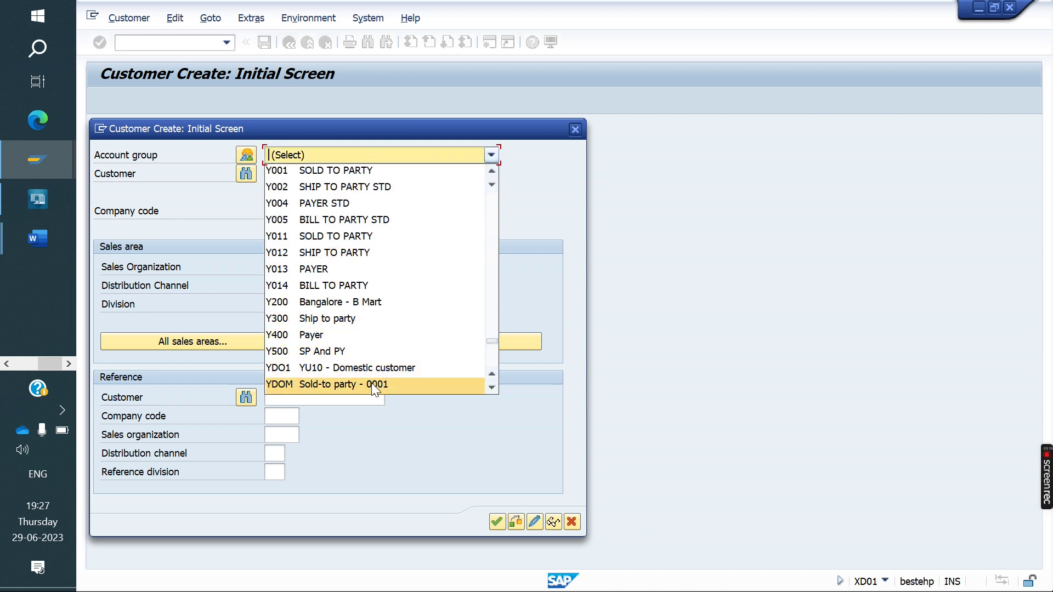
pyautogui.click(373, 384)
# Step: Enter an unused customer number for the ordering company YO10
pyautogui.click(310, 181)
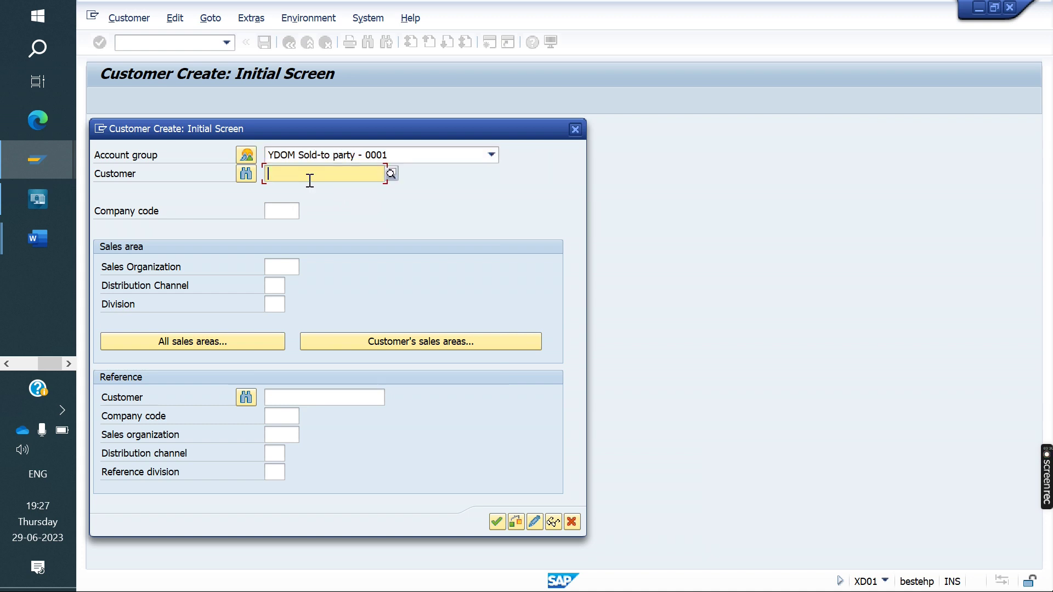
pyautogui.write('YO10')
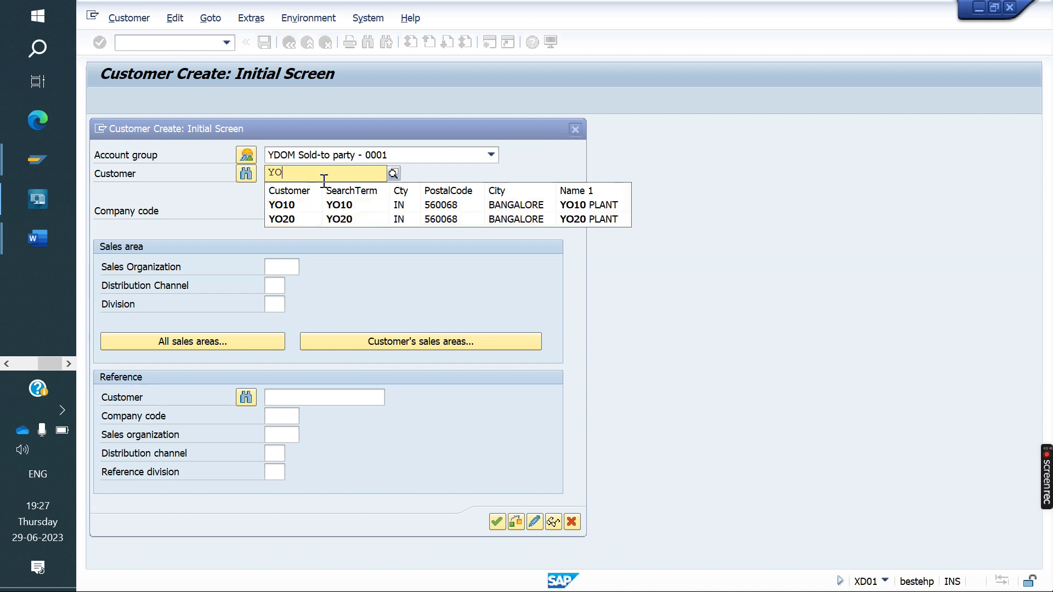
pyautogui.write('U10')
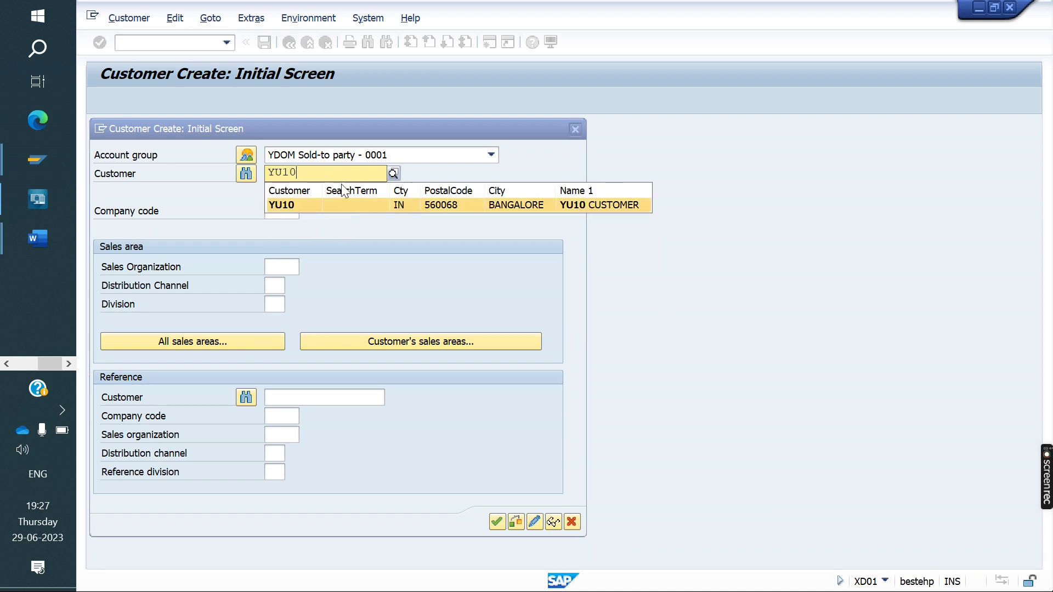
pyautogui.press('BackSpace')
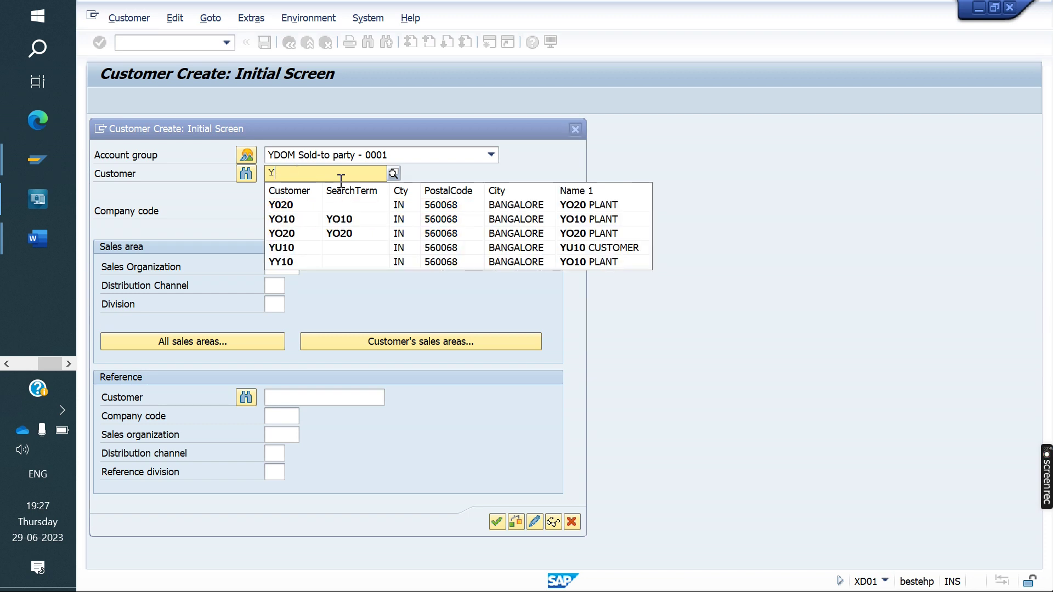
pyautogui.write('O100')
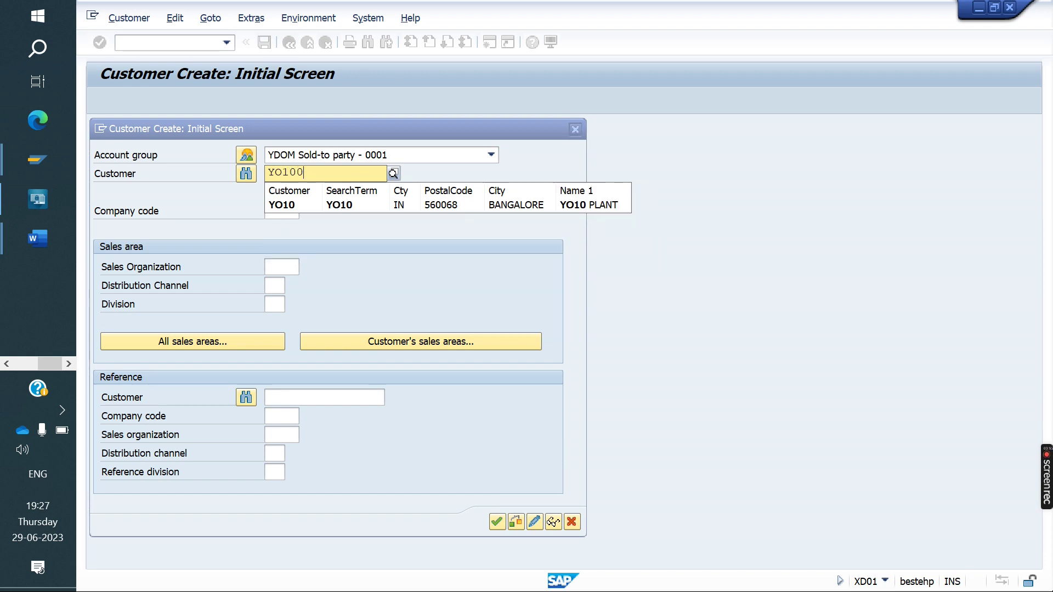
# Step: Set company code RUSH and sales area RUSH, ZA, CL for the customer, and continue to the general data
pyautogui.click(286, 214)
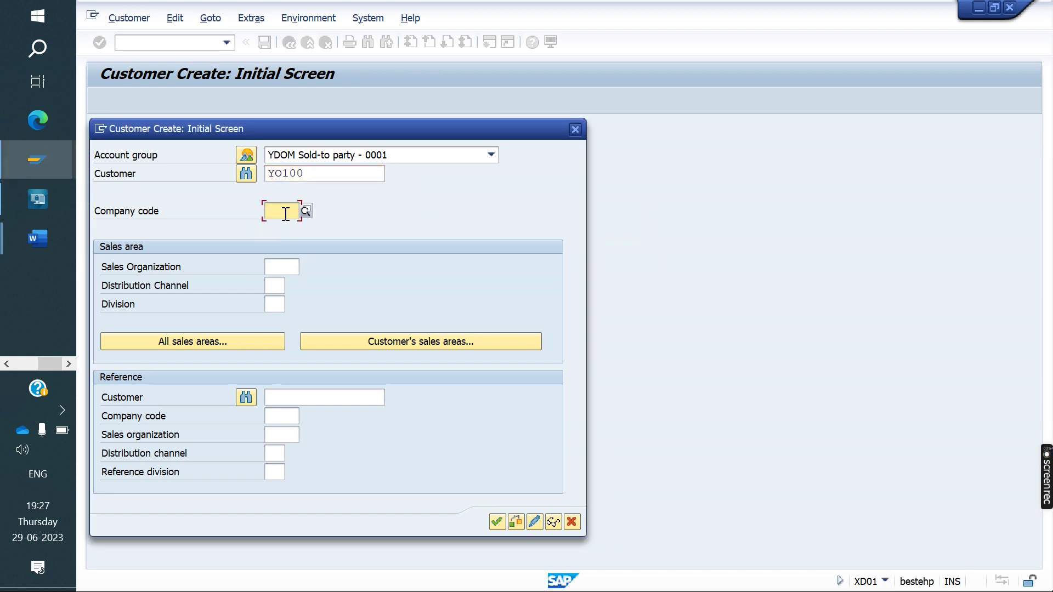
pyautogui.press('Down')
pyautogui.press('Return')
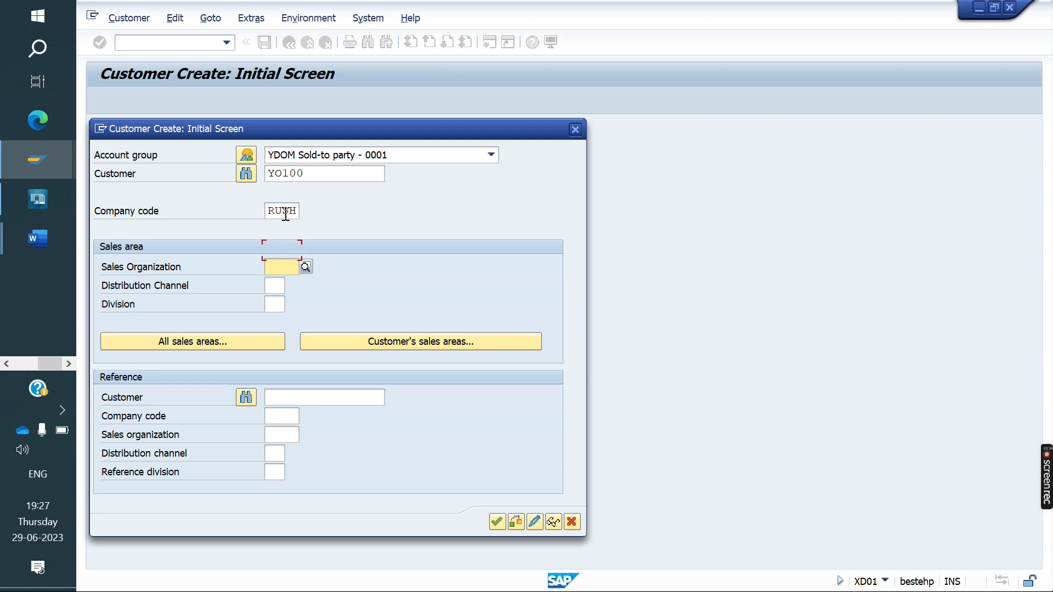
pyautogui.press('Return')
pyautogui.press('Down')
pyautogui.press('Return')
pyautogui.press('Down')
pyautogui.press('Return')
pyautogui.press('Return')
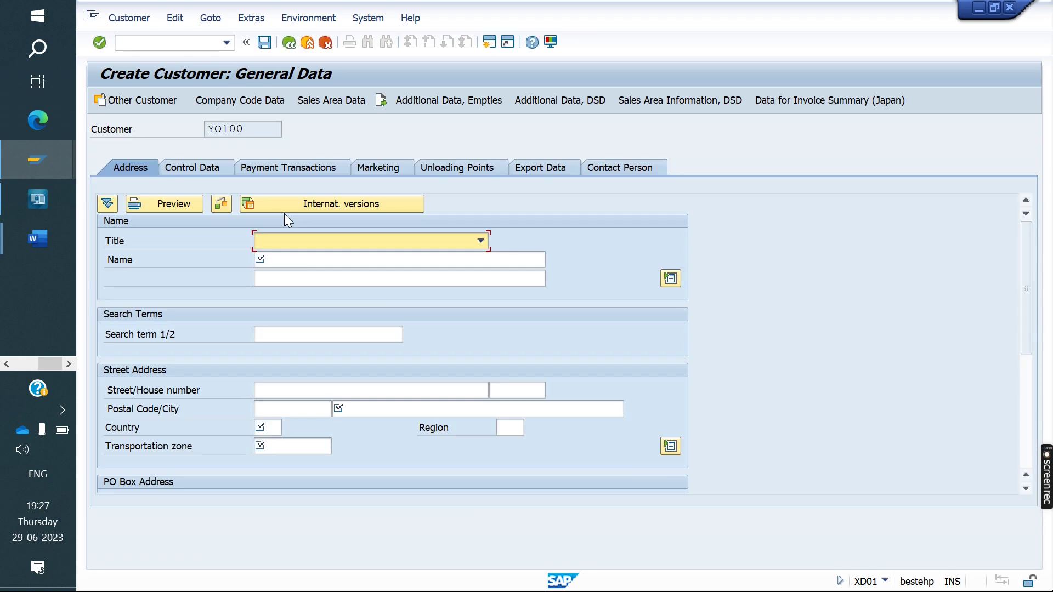
# Step: Name the new customer YO10 Customer in the address data
pyautogui.press('Down')
pyautogui.press('Return')
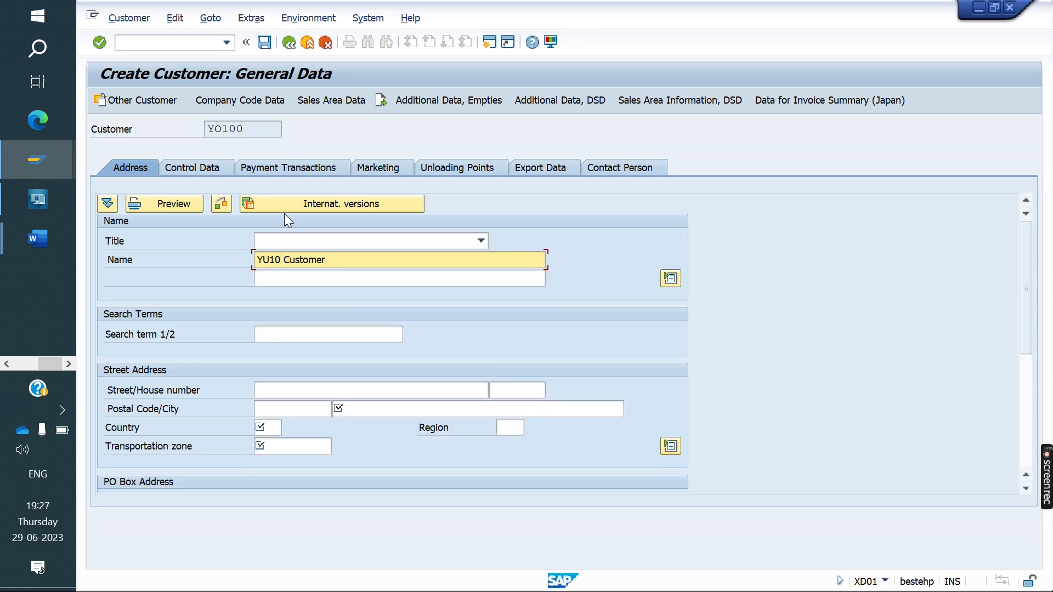
pyautogui.press('Tab')
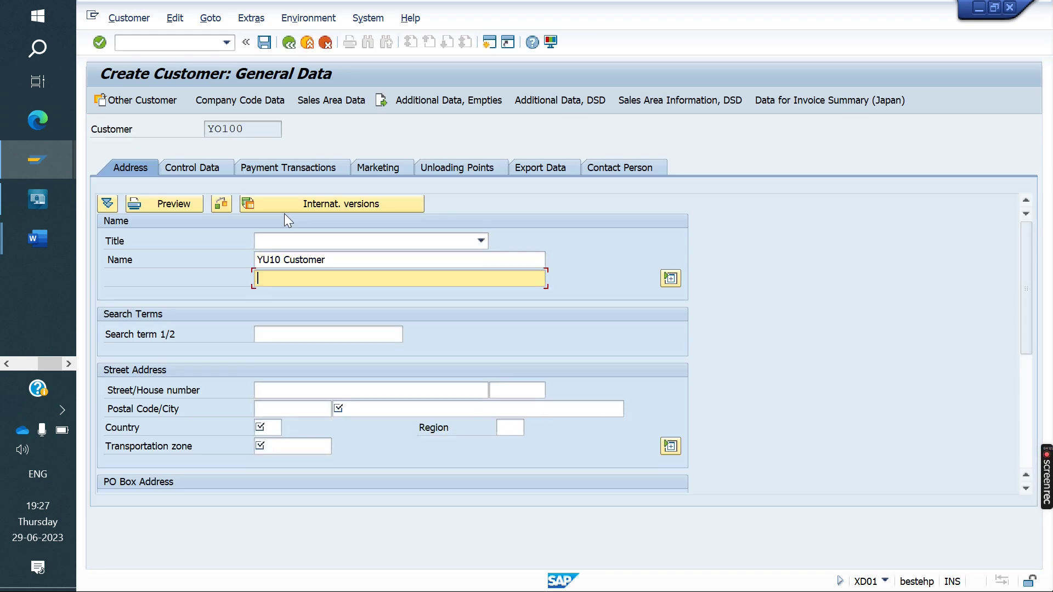
pyautogui.click(275, 258)
pyautogui.press('BackSpace')
pyautogui.write('O')
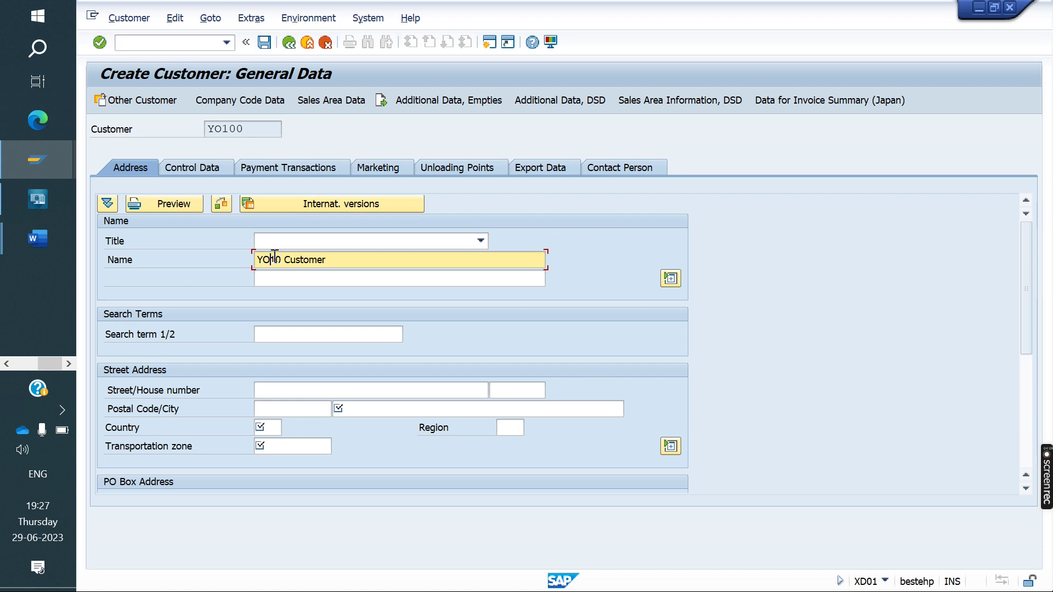
pyautogui.click(292, 406)
pyautogui.press('Down')
pyautogui.press('Return')
pyautogui.press('Tab')
pyautogui.press('Down')
pyautogui.press('Return')
pyautogui.press('Tab')
pyautogui.press('Down')
pyautogui.press('Return')
pyautogui.press('Return')
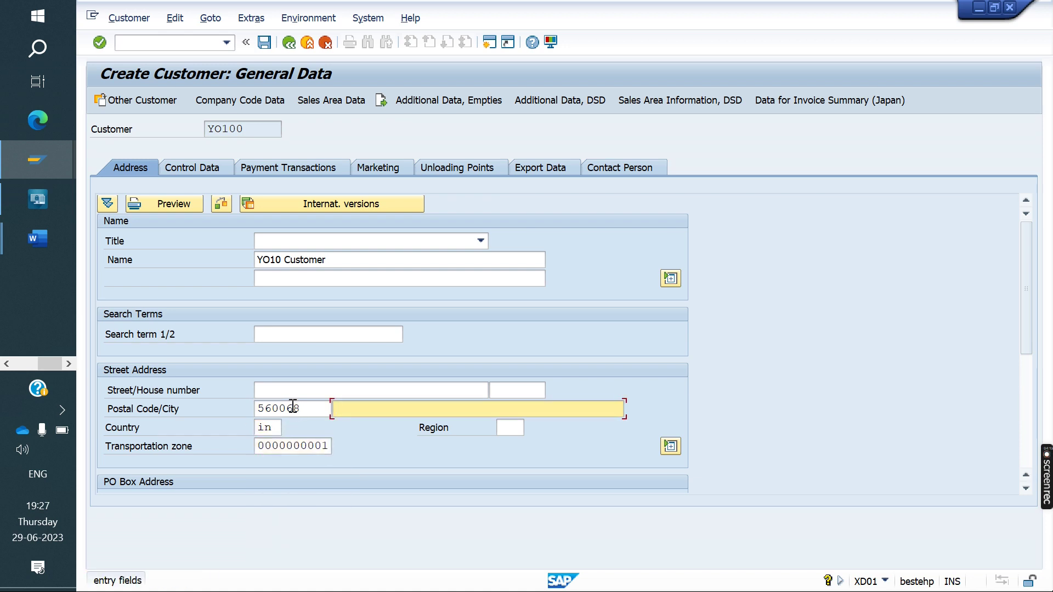
# Step: Complete the customer's street address data with the city and region
pyautogui.click(353, 413)
pyautogui.click(355, 418)
pyautogui.press('Return')
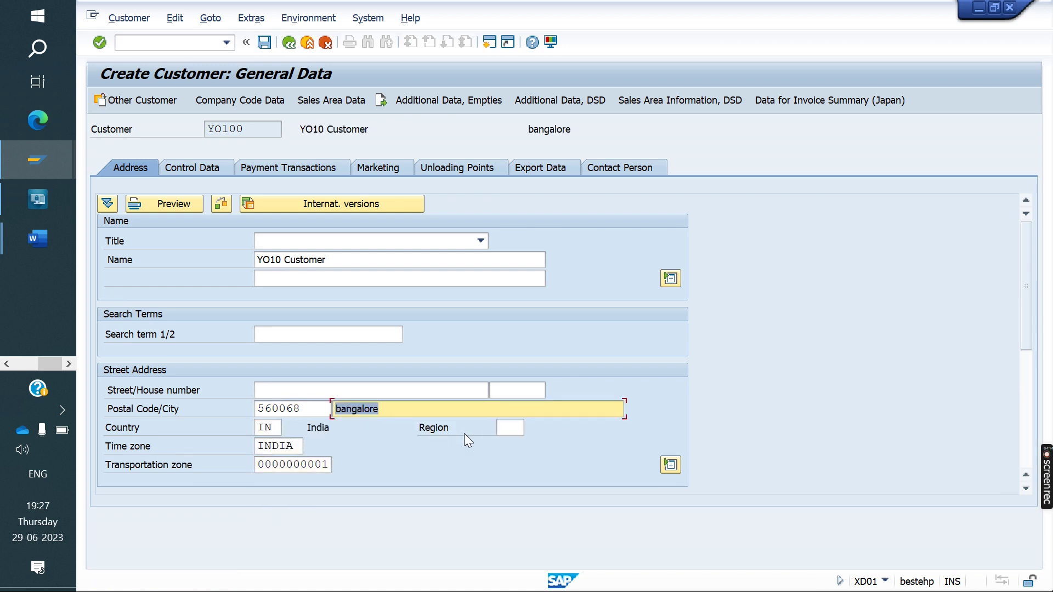
pyautogui.click(513, 434)
pyautogui.press('Down')
pyautogui.press('Return')
pyautogui.press('Return')
# Step: Fill in the reconciliation account in the customer's company code data
pyautogui.click(255, 98)
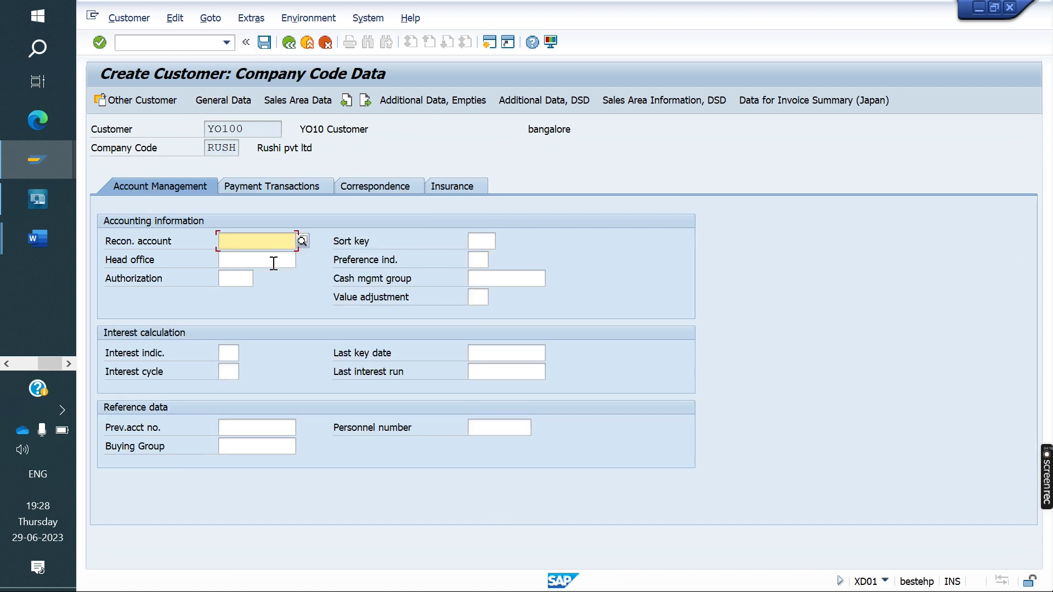
pyautogui.click(243, 245)
pyautogui.click(245, 252)
# Step: Set the shipping condition to 01 in the customer's sales area data
pyautogui.click(303, 100)
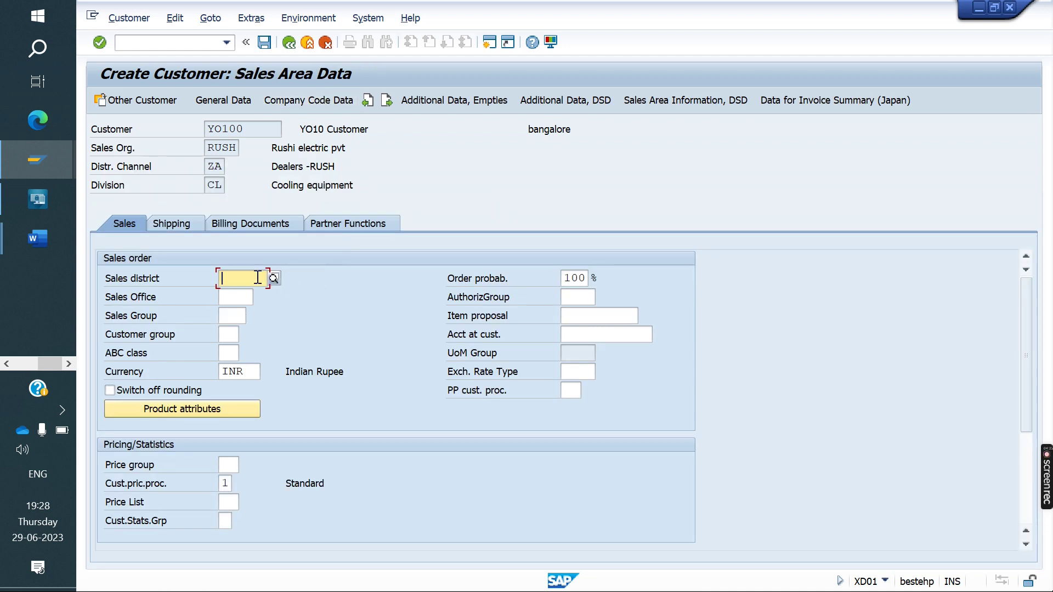
pyautogui.click(165, 222)
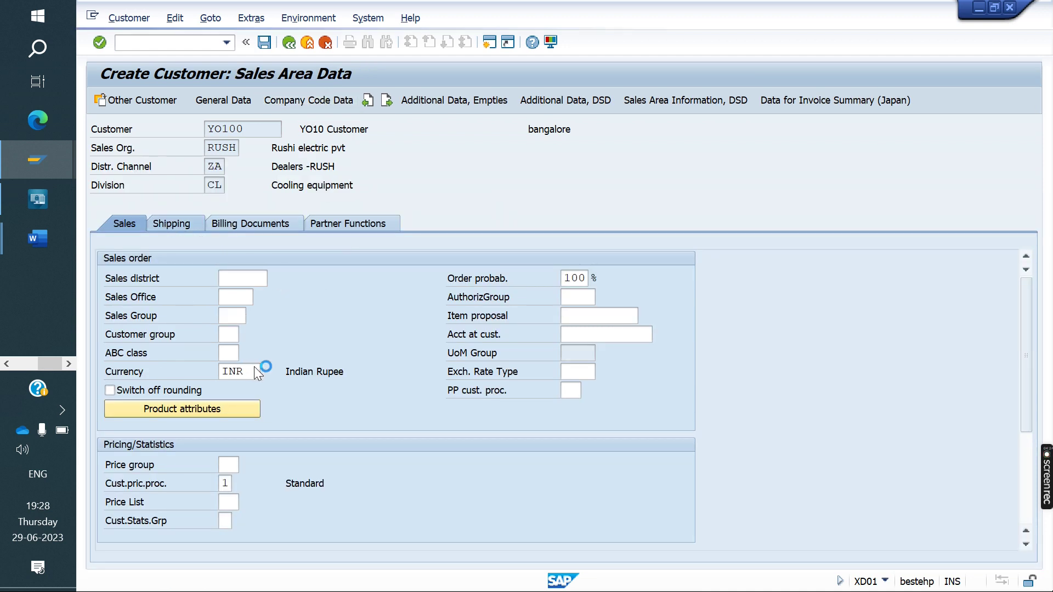
pyautogui.click(265, 297)
pyautogui.write('01')
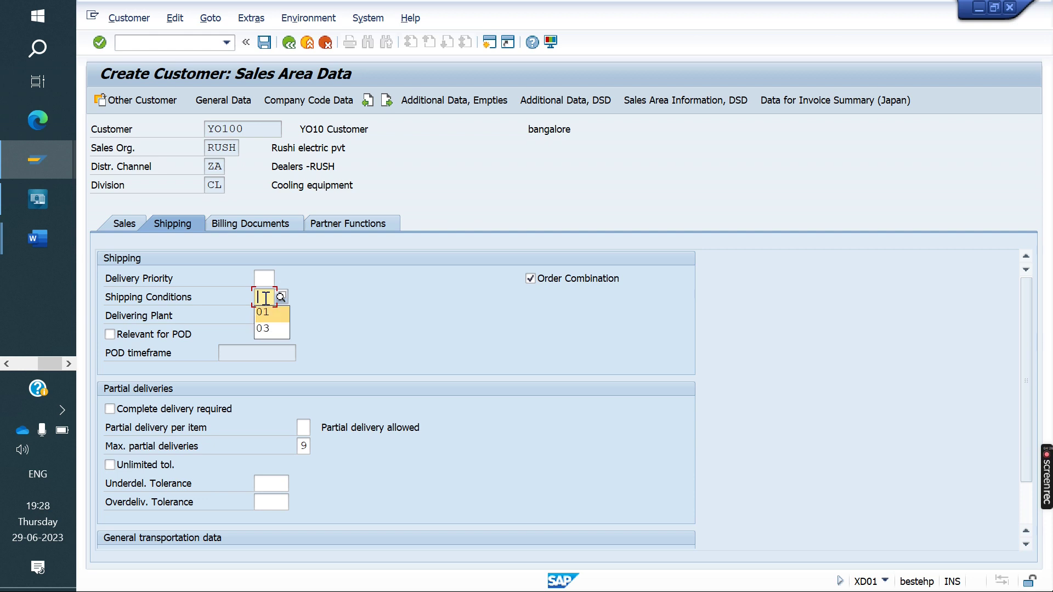
pyautogui.press('Return')
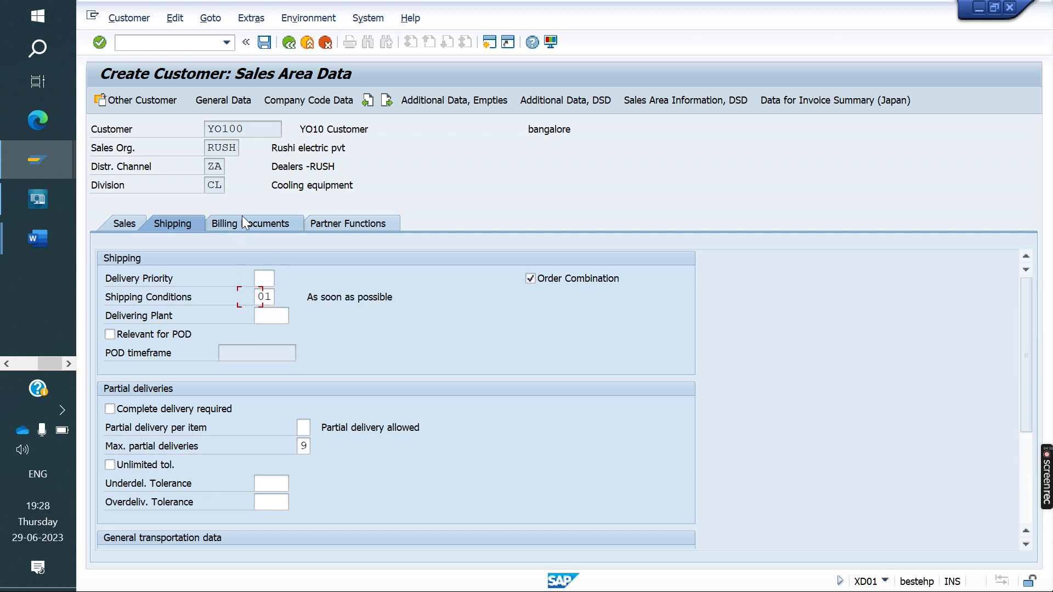
# Step: Assign account assignment group Y1 in the customer's billing document data
pyautogui.click(242, 219)
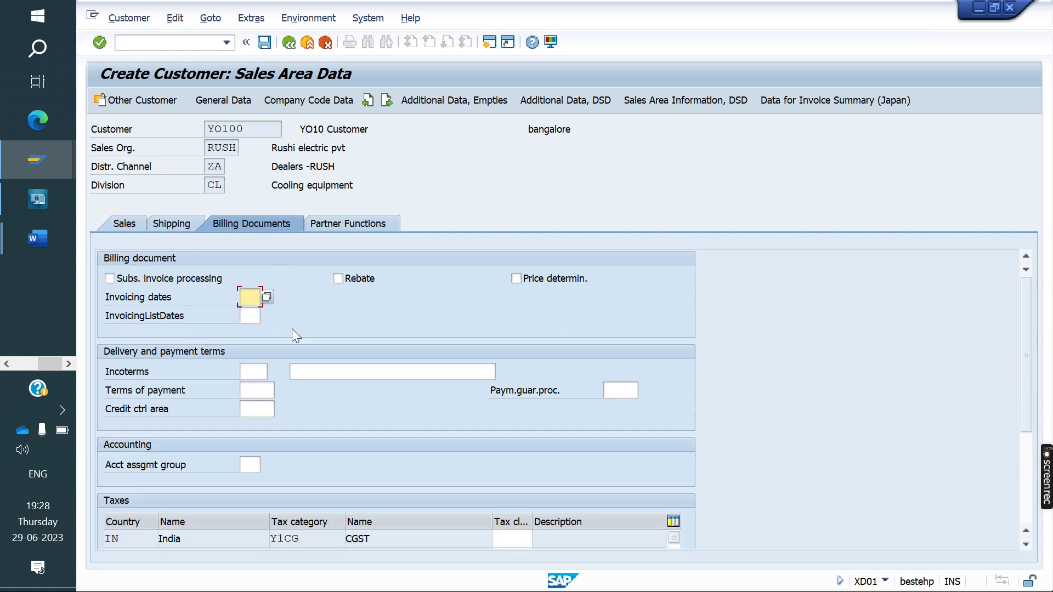
pyautogui.click(242, 461)
pyautogui.write('Y1')
pyautogui.press('Return')
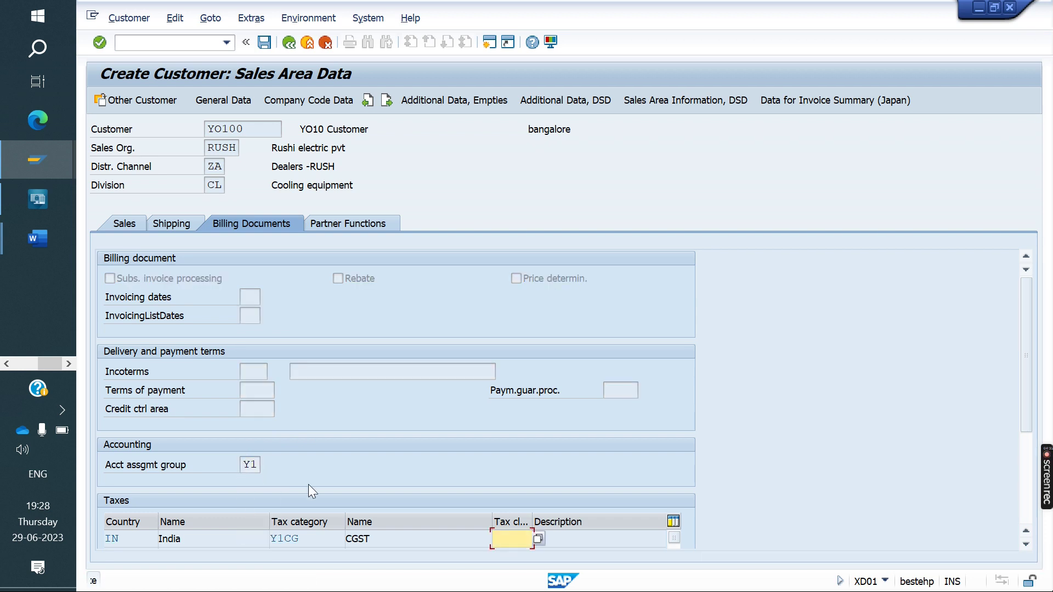
# Step: Set tax classification 1 for the CGST, IGST, SGST, UGST and TCS categories
pyautogui.write('1')
pyautogui.press('Return')
pyautogui.write('1')
pyautogui.press('Return')
pyautogui.write('1')
pyautogui.press('Return')
pyautogui.write('2')
pyautogui.press('Return')
pyautogui.press('BackSpace')
pyautogui.write('1')
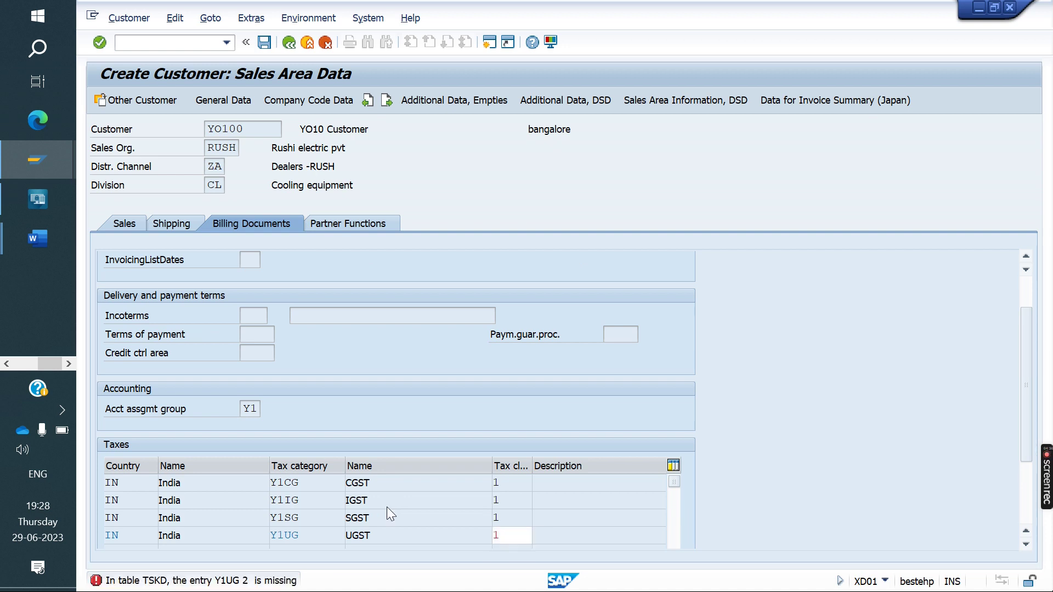
pyautogui.press('Return')
pyautogui.write('1')
pyautogui.press('Return')
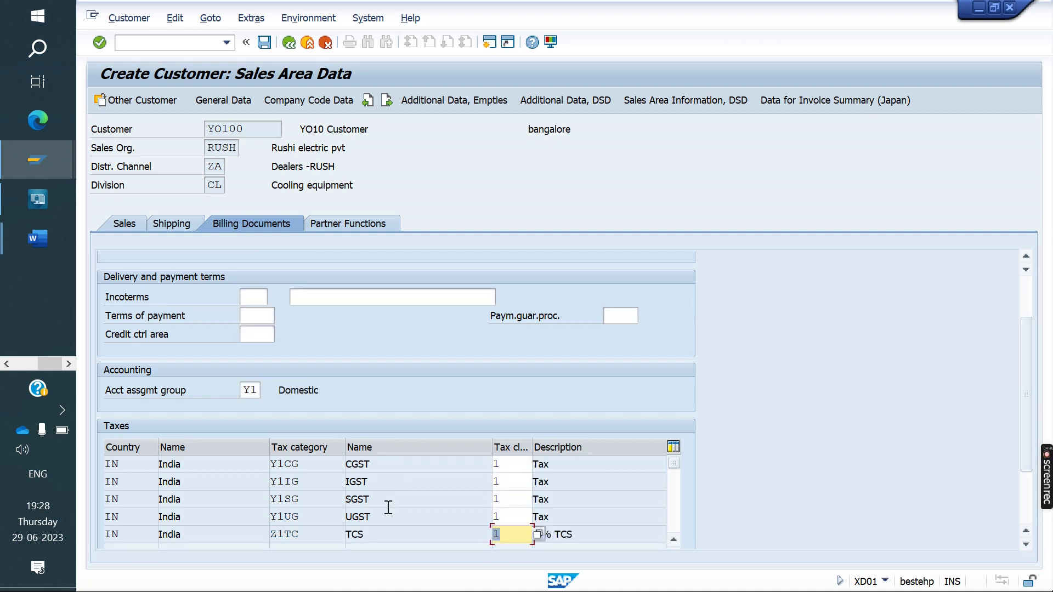
# Step: Save the new customer and leave the customer creation transaction
pyautogui.click(264, 42)
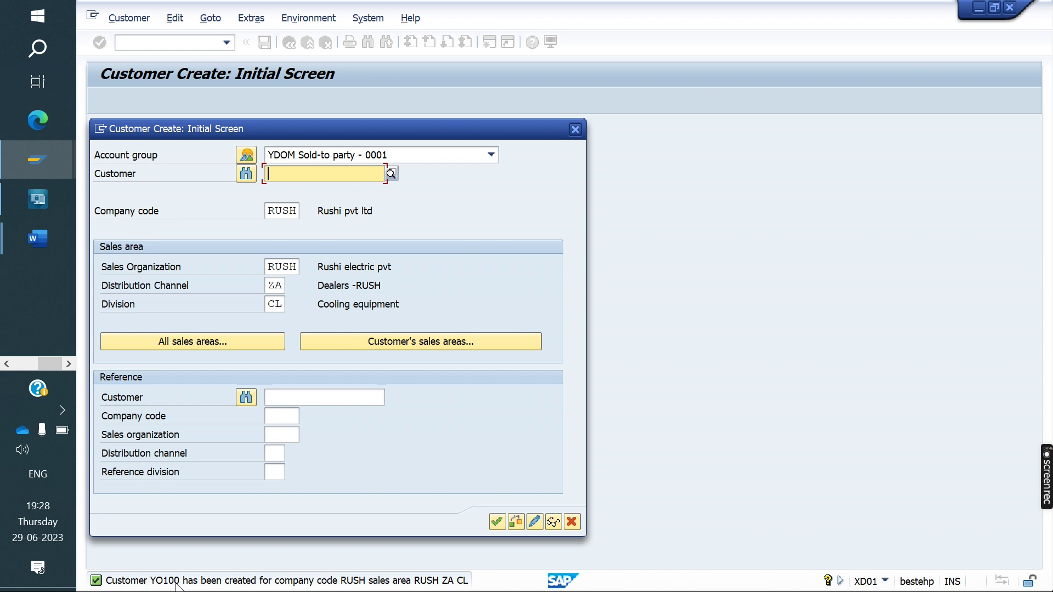
pyautogui.click(575, 130)
pyautogui.moveTo(37, 240)
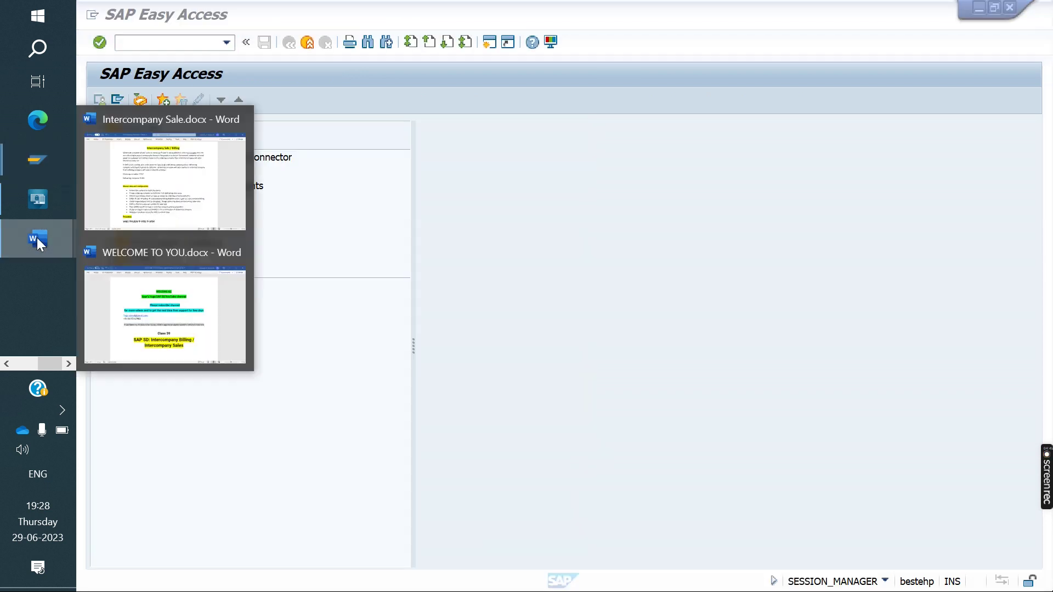
# Step: Switch to the Intercompany Sale notes in Word and review the items on extending the material and creating the ordering company as customer
pyautogui.click(184, 185)
pyautogui.moveTo(355, 366); pyautogui.dragTo(670, 370)
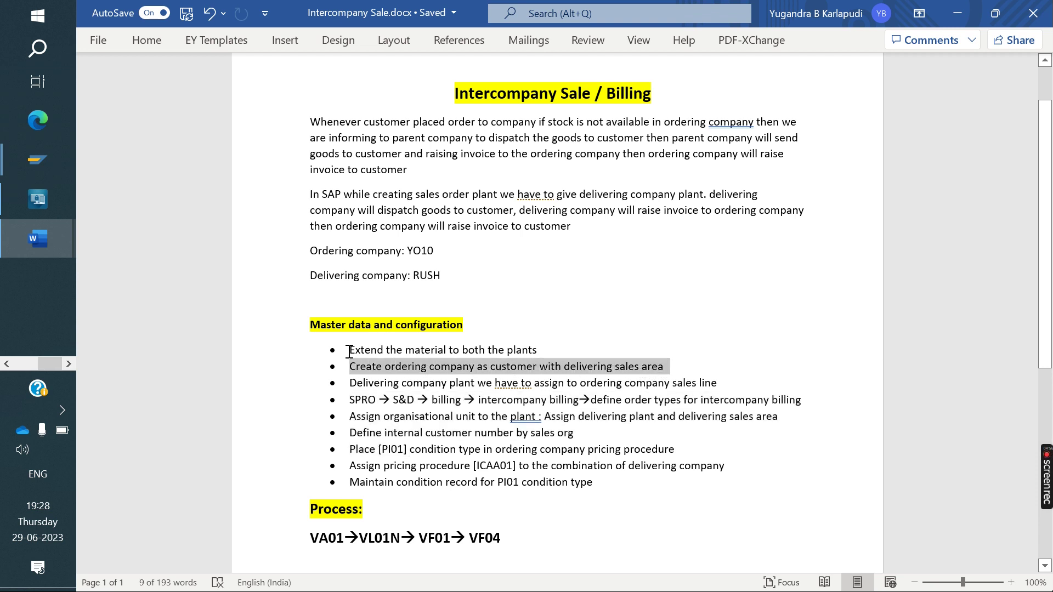
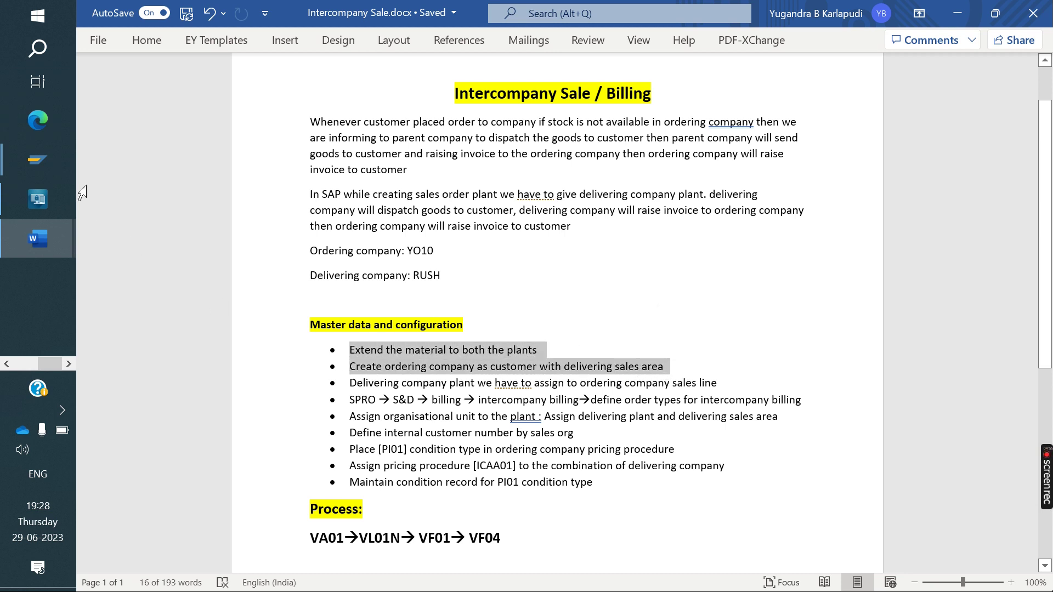
pyautogui.moveTo(38, 164)
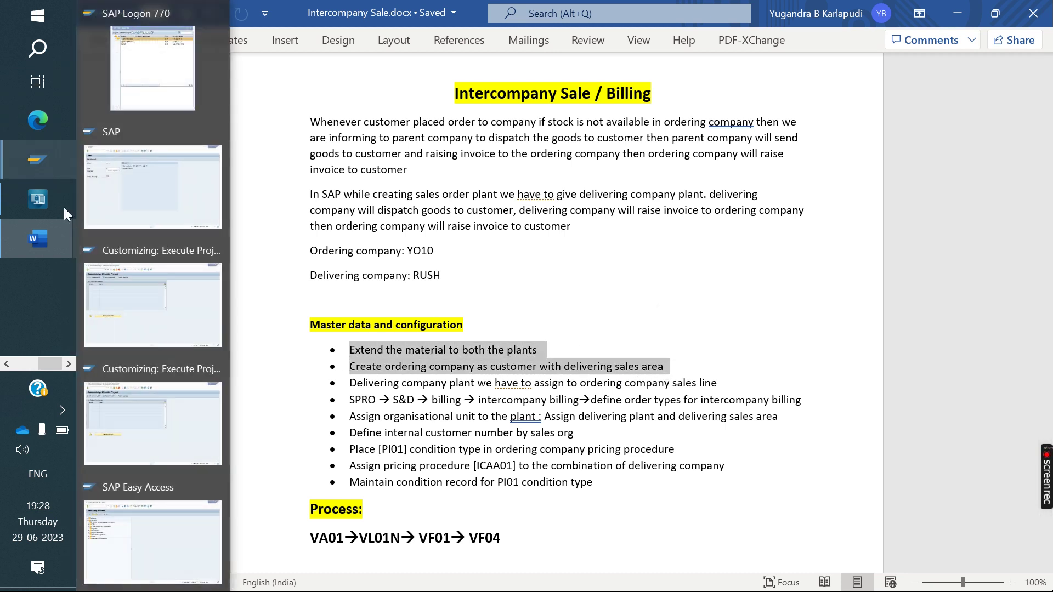
# Step: Switch to SAP and open material 50065562 for change in transaction MM02, accepting the preselected views
pyautogui.click(142, 517)
pyautogui.write('/NMM0')
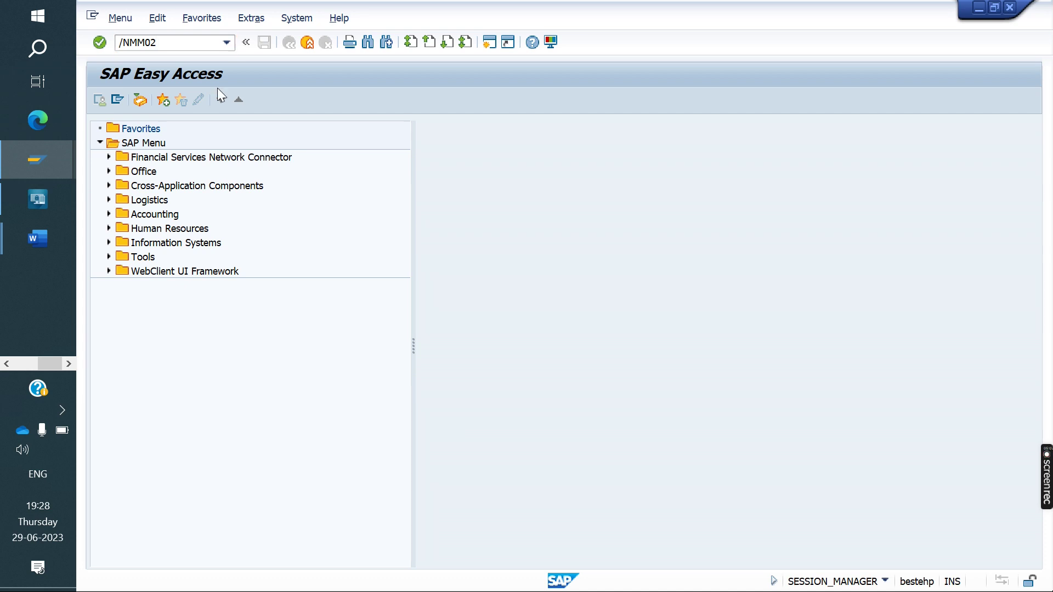
pyautogui.write('2')
pyautogui.press('Return')
pyautogui.press('BackSpace')
pyautogui.press('Down')
pyautogui.press('Return')
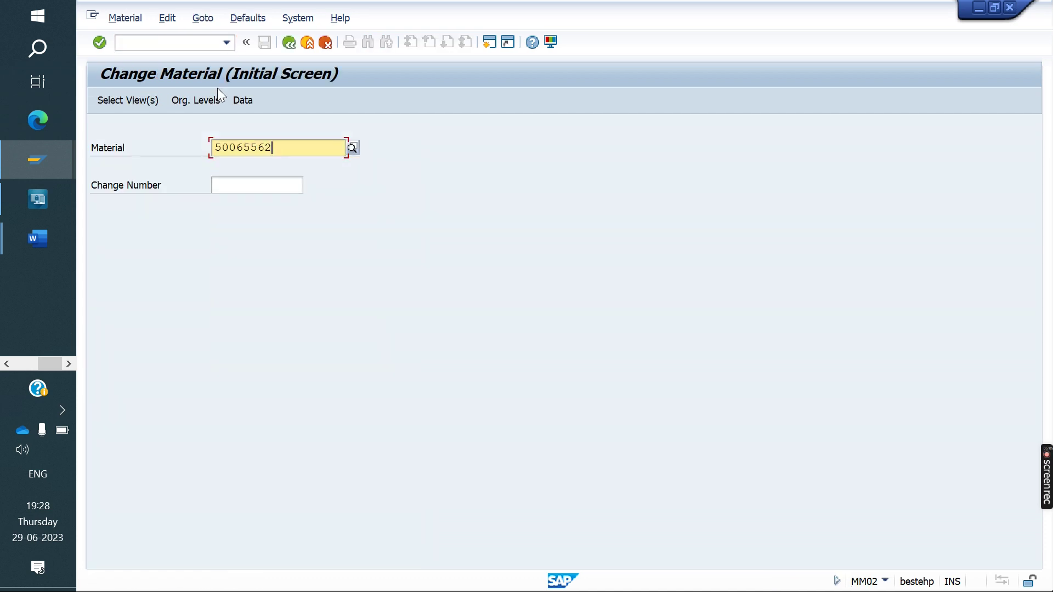
pyautogui.press('Return')
pyautogui.press('Return')
# Step: Set both the plant and the storage location to RUSH in the material's organizational levels
pyautogui.press('BackSpace')
pyautogui.press('Down')
pyautogui.press('Return')
pyautogui.press('Tab')
pyautogui.press('BackSpace')
pyautogui.press('Down')
pyautogui.press('Return')
pyautogui.press('Tab')
# Step: Set the sales organization to RUSH and the distribution channel to ZA in the organizational levels
pyautogui.press('Tab')
pyautogui.press('BackSpace')
pyautogui.press('Down')
pyautogui.press('Return')
pyautogui.press('Tab')
pyautogui.press('BackSpace')
pyautogui.press('Down')
pyautogui.press('Return')
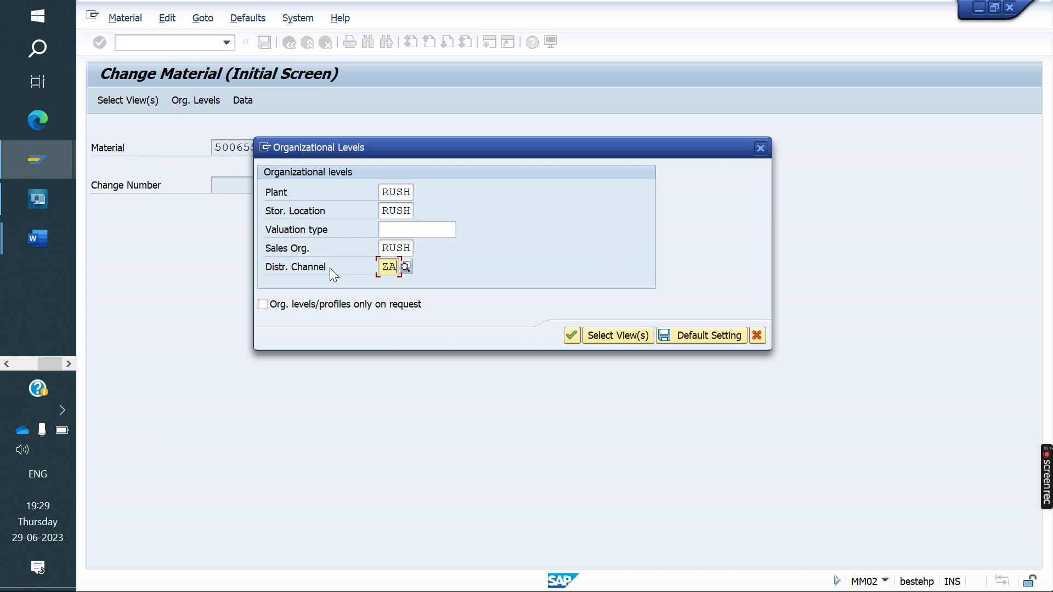
# Step: Open the material for the RUSH levels, go through its views up to the foreign trade export data, and save
pyautogui.press('Return')
pyautogui.press('Return')
pyautogui.press('Return')
pyautogui.press('Return')
pyautogui.press('Return')
pyautogui.press('Return')
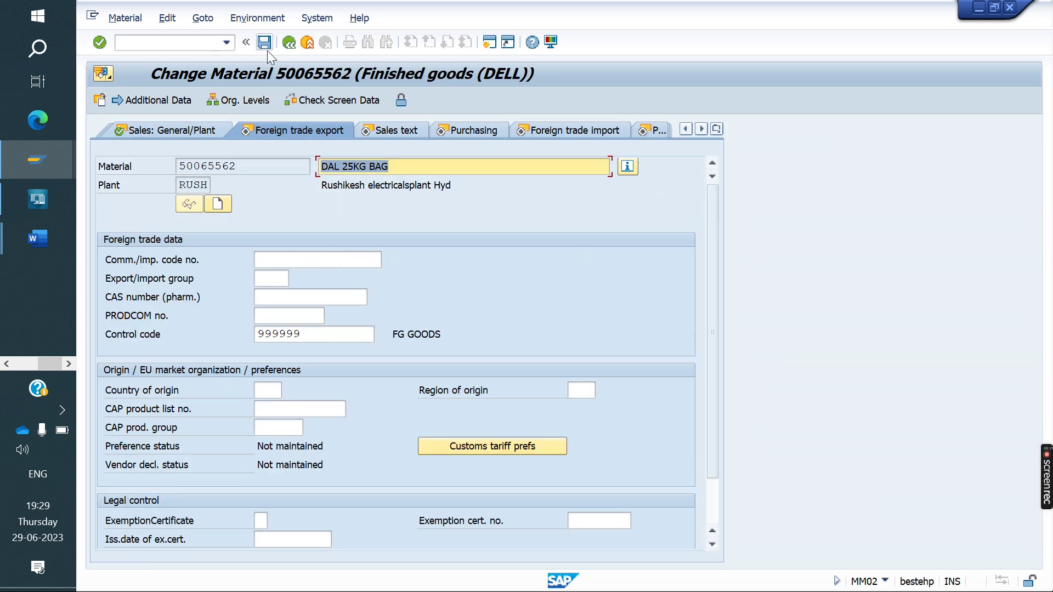
pyautogui.click(264, 43)
# Step: Reopen material 50065562 with the same views and set plant YO10 and storage location FG01
pyautogui.press('Return')
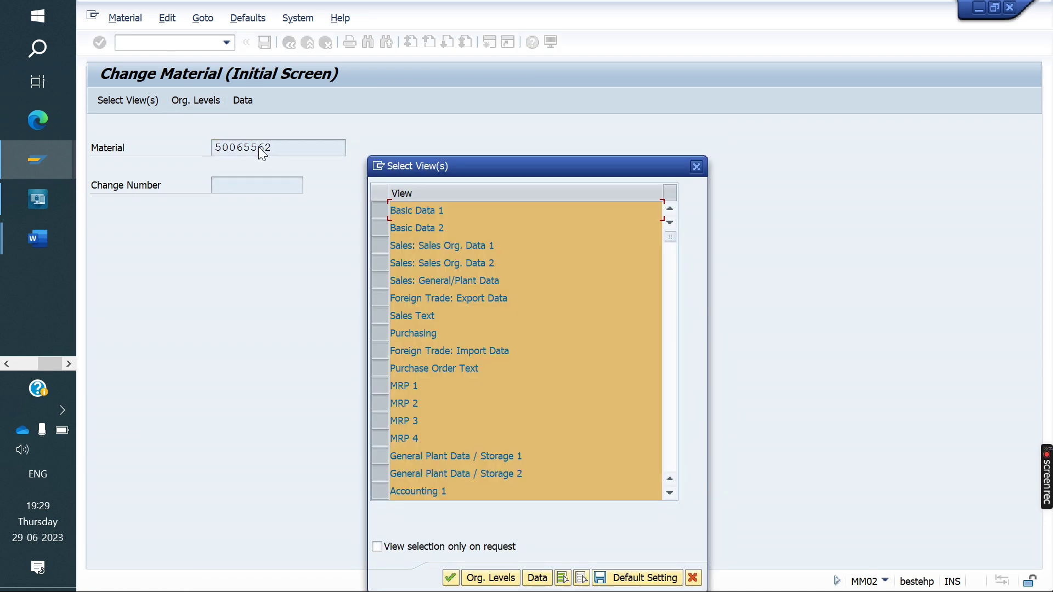
pyautogui.press('Return')
pyautogui.press('Down')
pyautogui.press('Down')
pyautogui.press('Down')
pyautogui.press('Return')
pyautogui.press('Tab')
pyautogui.press('Down')
pyautogui.press('Down')
pyautogui.press('Return')
pyautogui.press('Tab')
# Step: Set sales organization YO10 and distribution channel YD, then open the material's data and save it
pyautogui.press('Tab')
pyautogui.press('Down')
pyautogui.press('Down')
pyautogui.press('Return')
pyautogui.press('Tab')
pyautogui.press('Down')
pyautogui.press('Down')
pyautogui.press('Return')
pyautogui.press('BackSpace')
pyautogui.press('BackSpace')
pyautogui.press('Down')
pyautogui.press('Return')
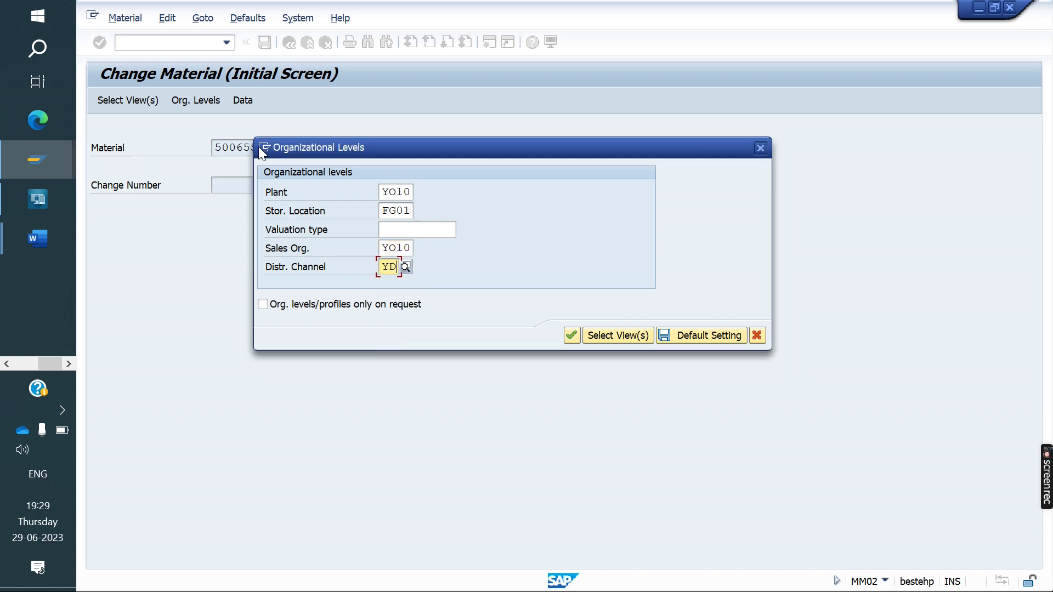
pyautogui.press('Return')
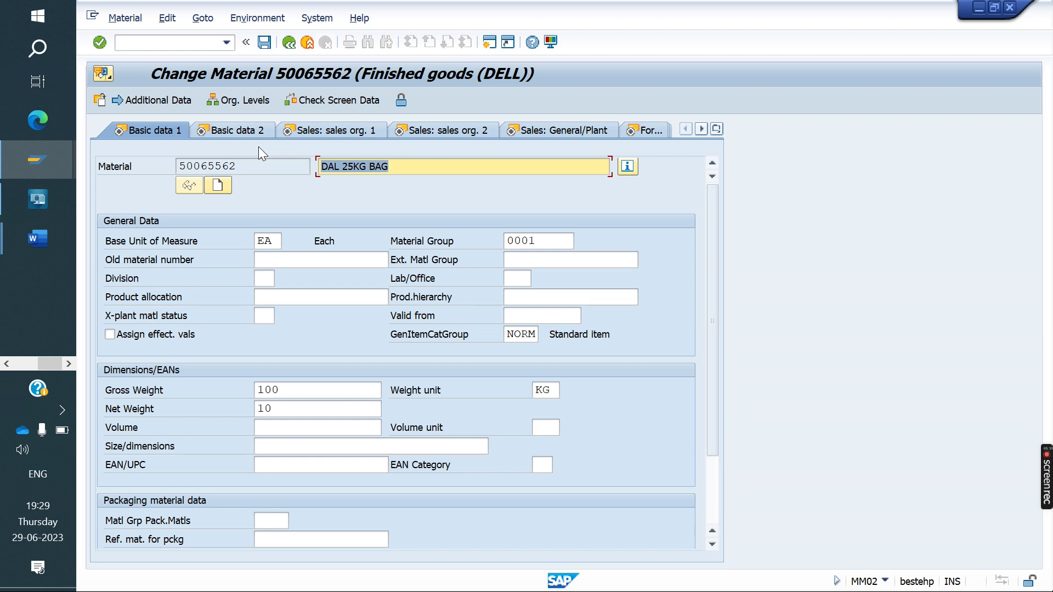
pyautogui.click(264, 42)
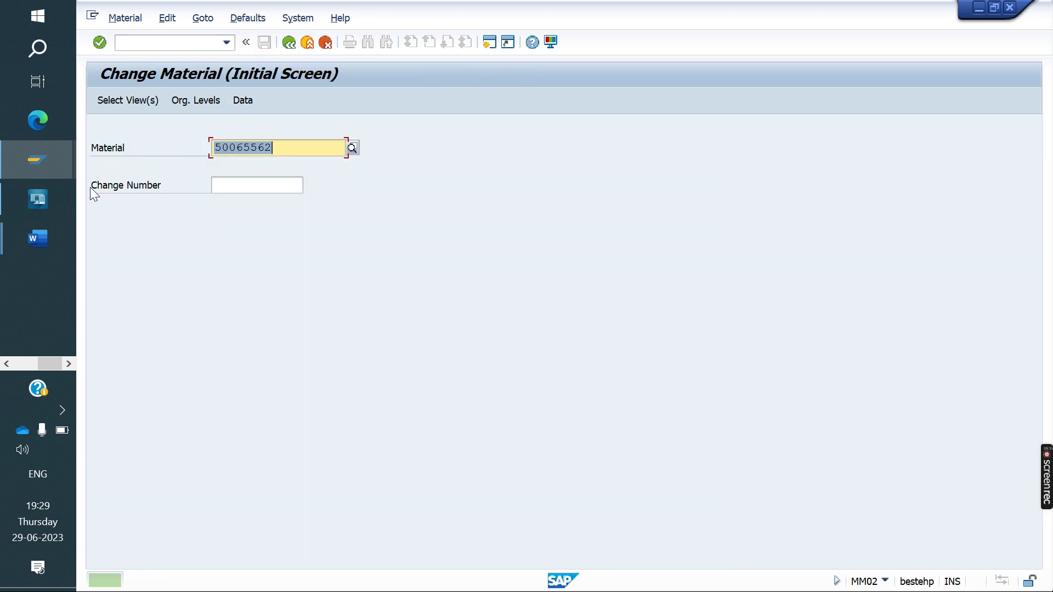
# Step: Switch to the Intercompany Sale notes in Word and review the item on assigning the delivering plant to the ordering company's sales line
pyautogui.moveTo(31, 242)
pyautogui.click(157, 183)
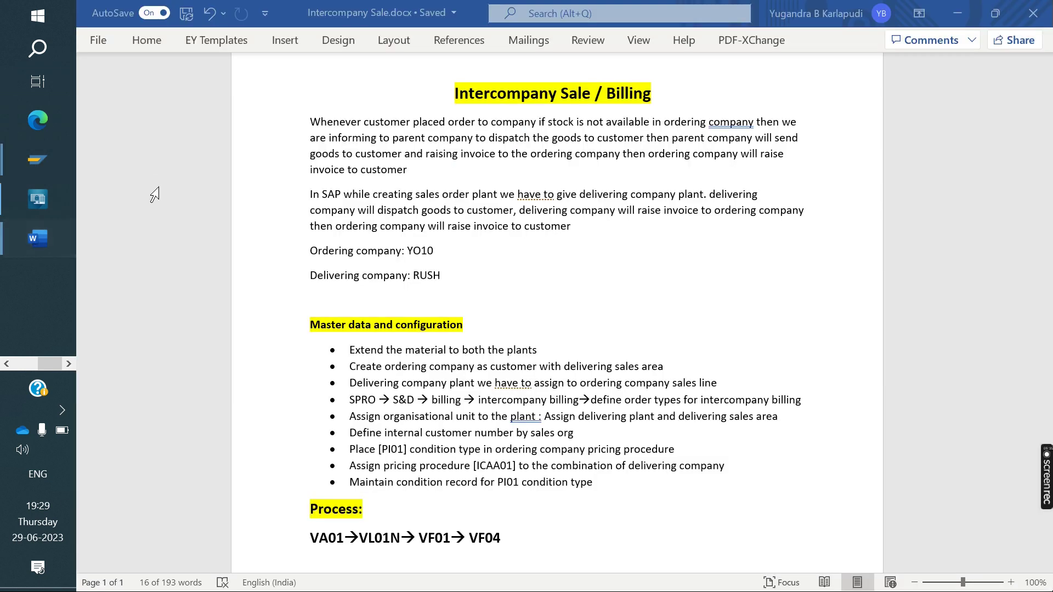
pyautogui.moveTo(353, 383); pyautogui.dragTo(654, 401)
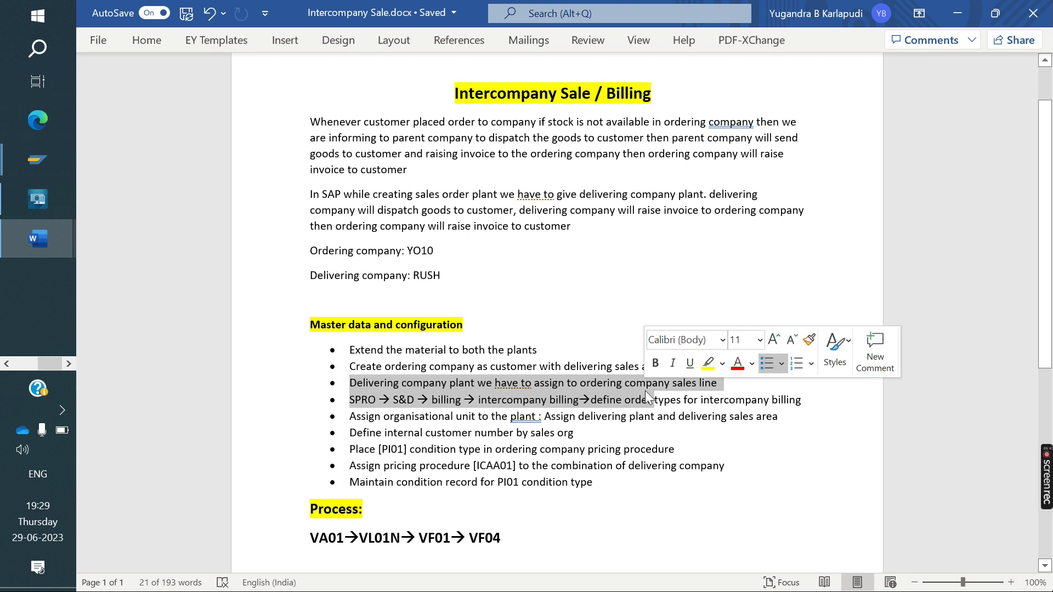
# Step: Switch to SAP, start transaction SPRO, and display the SAP reference implementation guide
pyautogui.moveTo(28, 169)
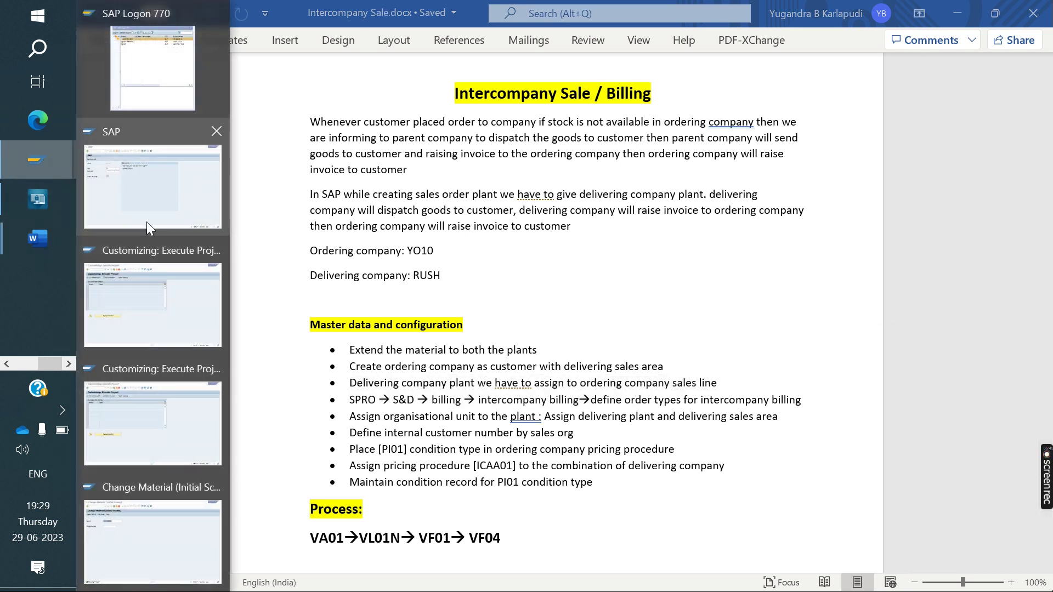
pyautogui.click(158, 530)
pyautogui.click(144, 43)
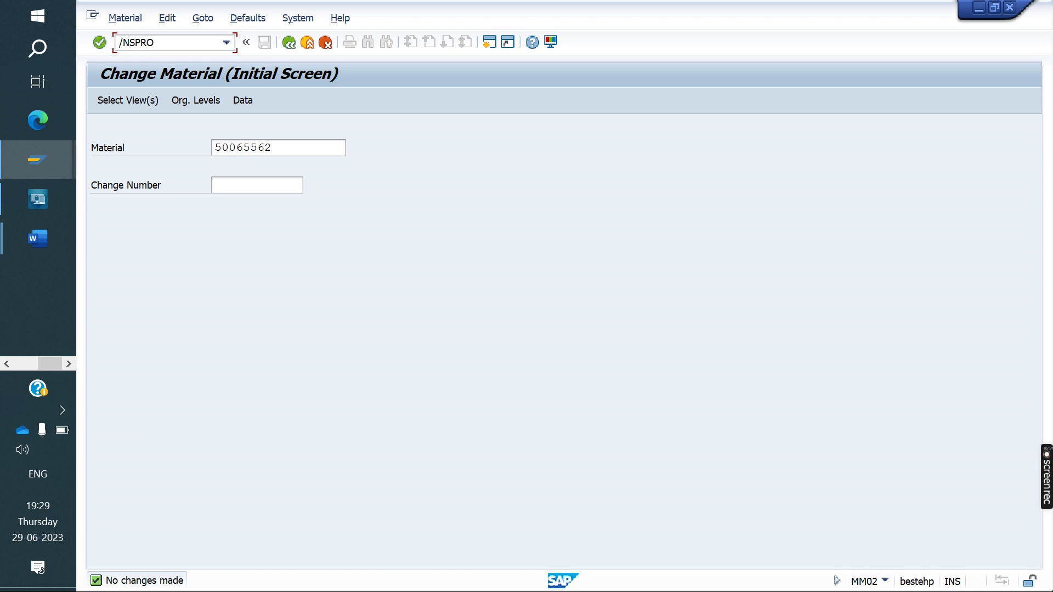
pyautogui.press('Return')
pyautogui.click(146, 100)
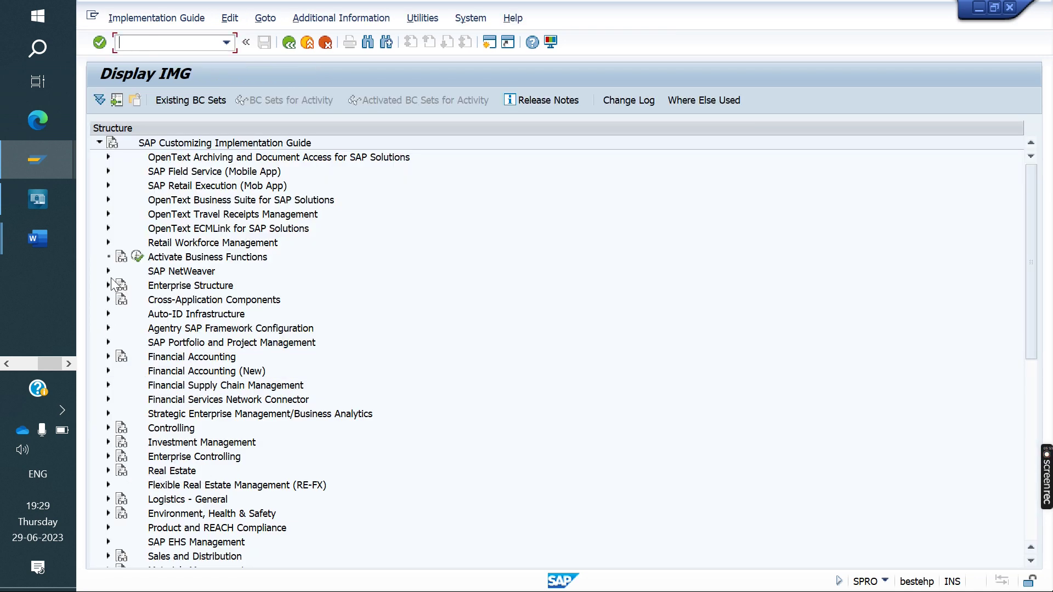
# Step: Open the activity Assign sales organization - distribution channel - plant under Enterprise Structure, Assignment, Sales and Distribution
pyautogui.click(108, 285)
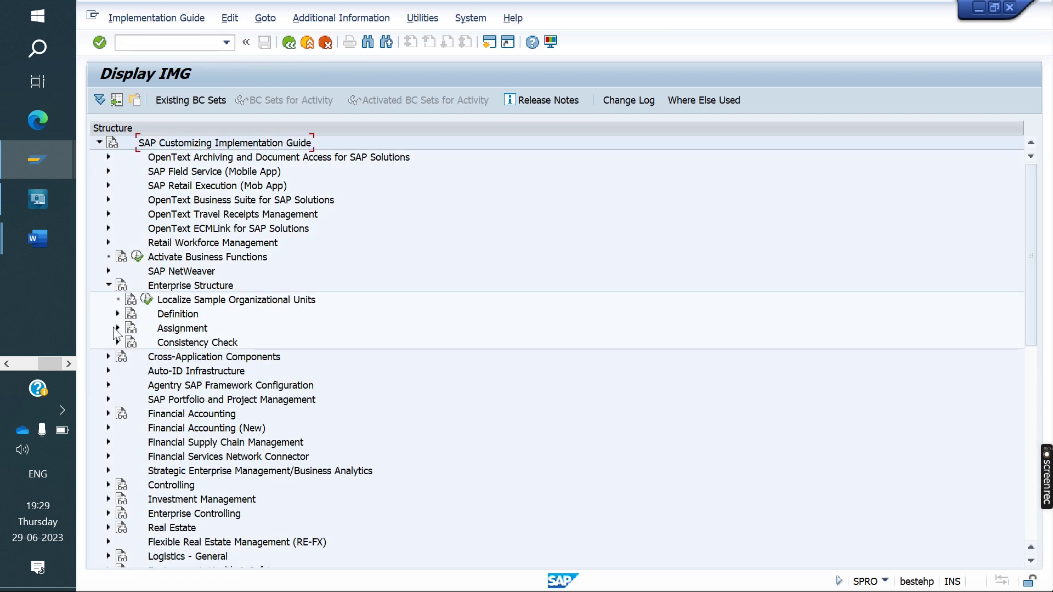
pyautogui.click(118, 328)
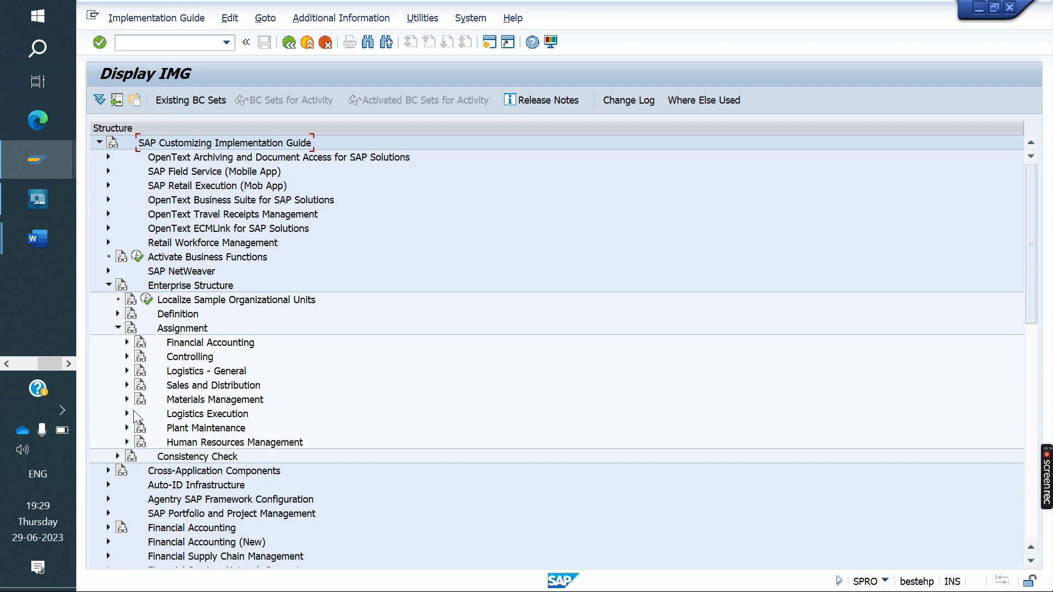
pyautogui.click(126, 386)
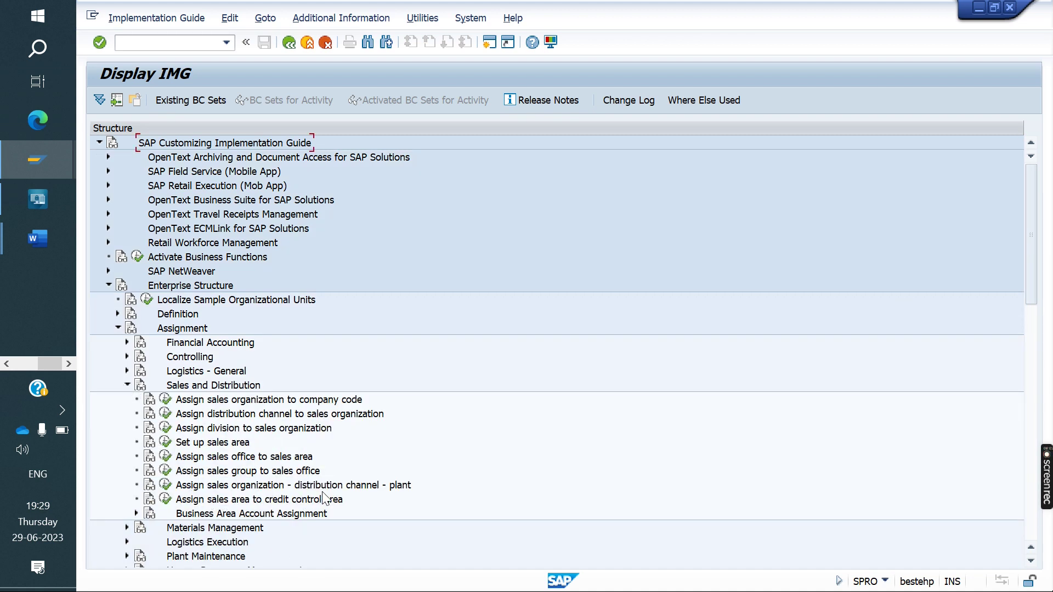
pyautogui.click(165, 485)
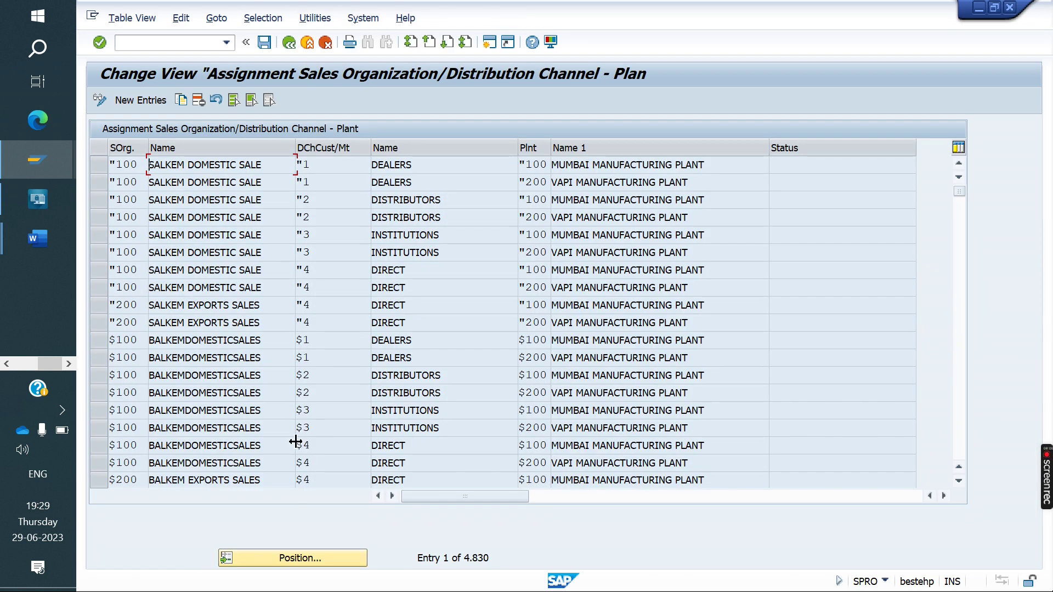
# Step: Position the assignment table at sales organization YO10 and distribution channel YD
pyautogui.click(282, 561)
pyautogui.write('Y')
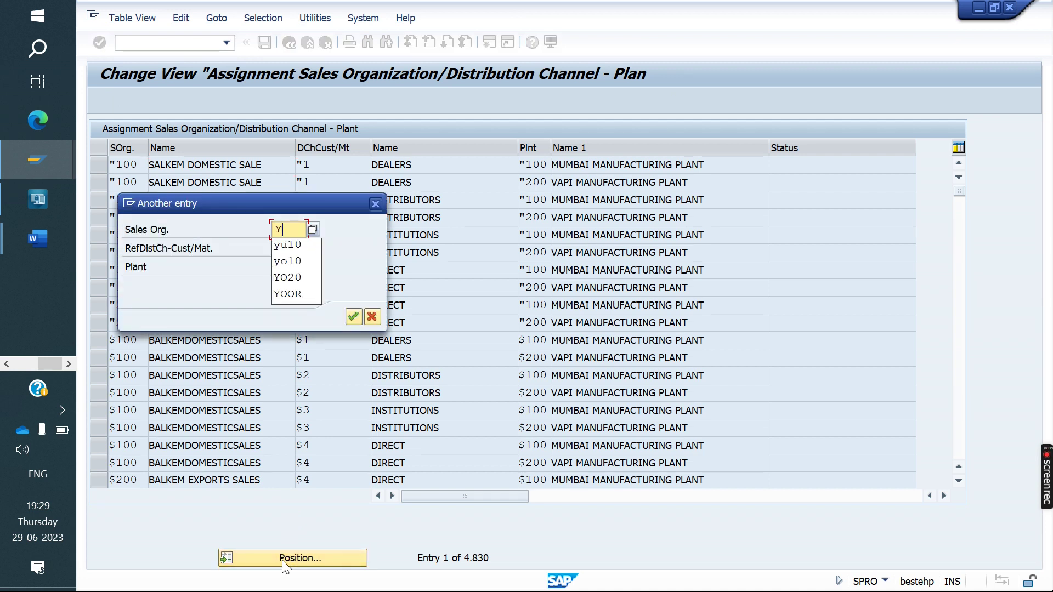
pyautogui.write('O10')
pyautogui.press('Down')
pyautogui.press('Tab')
pyautogui.write('YD')
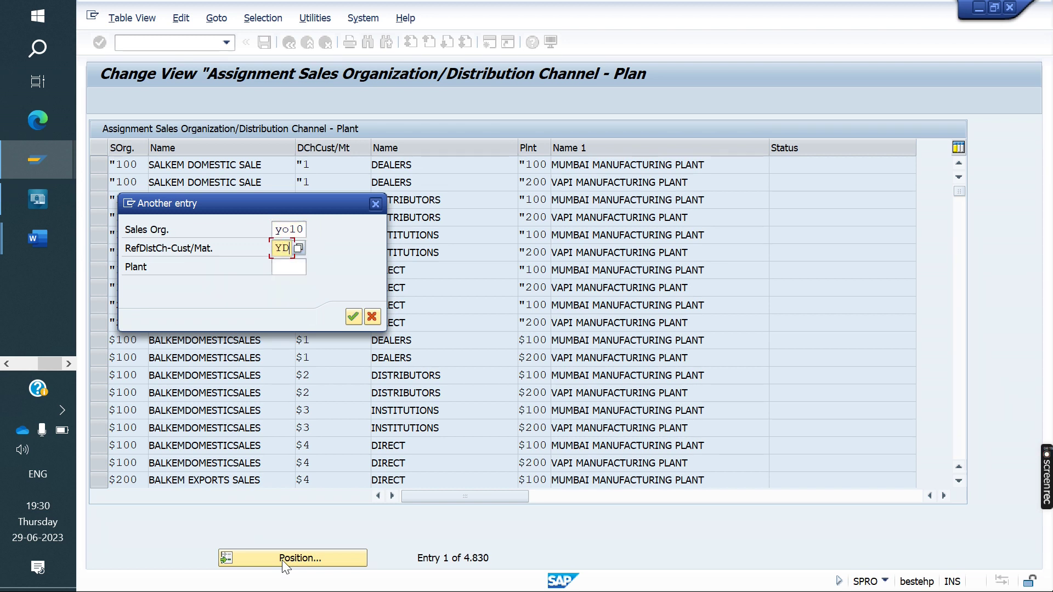
pyautogui.press('Return')
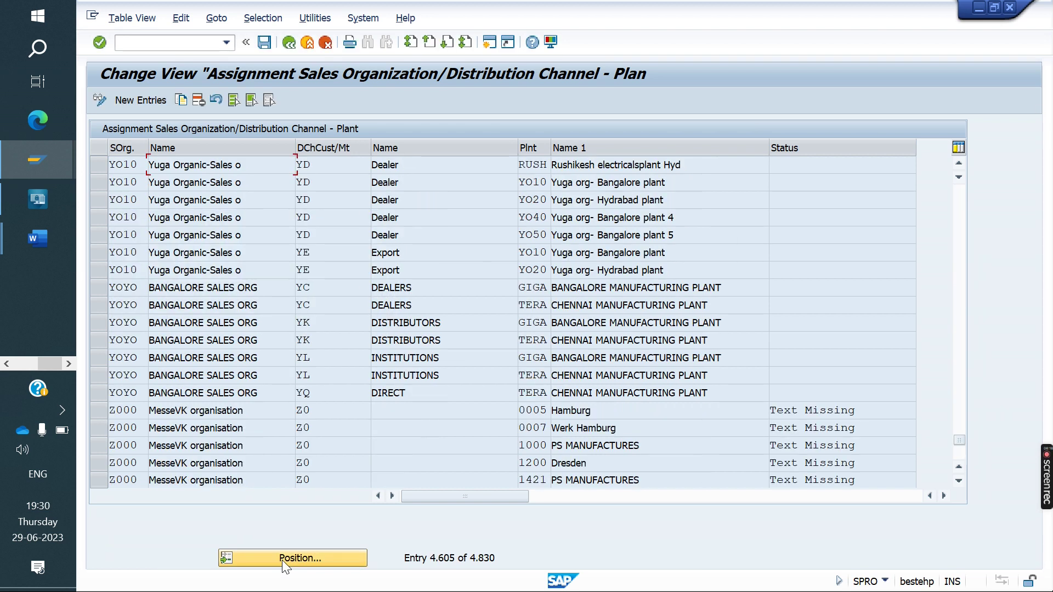
# Step: Check plant RUSH's assignment to sales organization YO10 and channel YD, save the table, and return to the implementation guide
pyautogui.click(96, 163)
pyautogui.moveTo(547, 169); pyautogui.dragTo(515, 177)
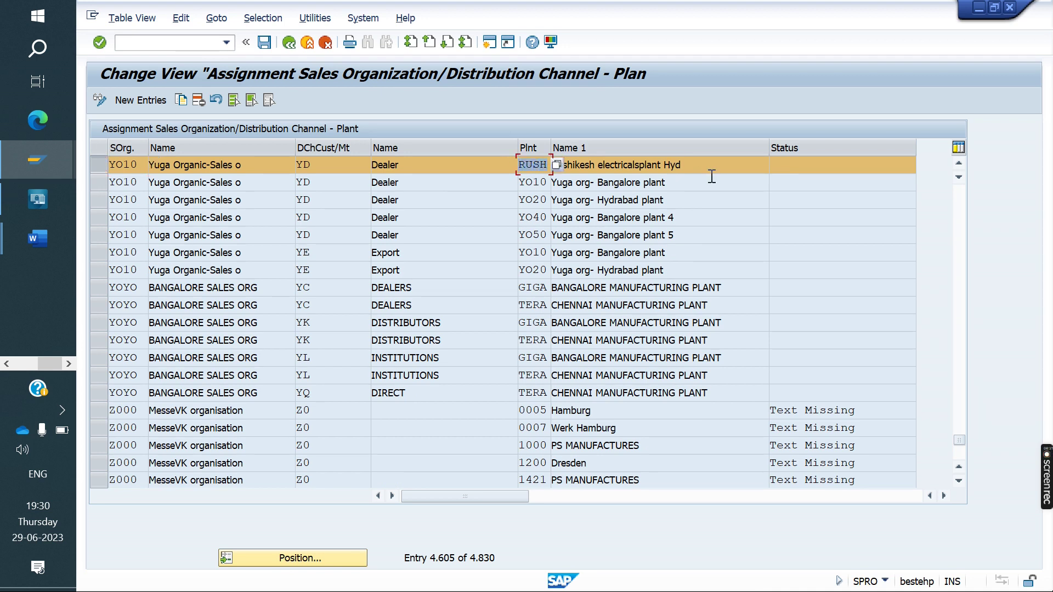
pyautogui.moveTo(551, 148); pyautogui.dragTo(666, 167)
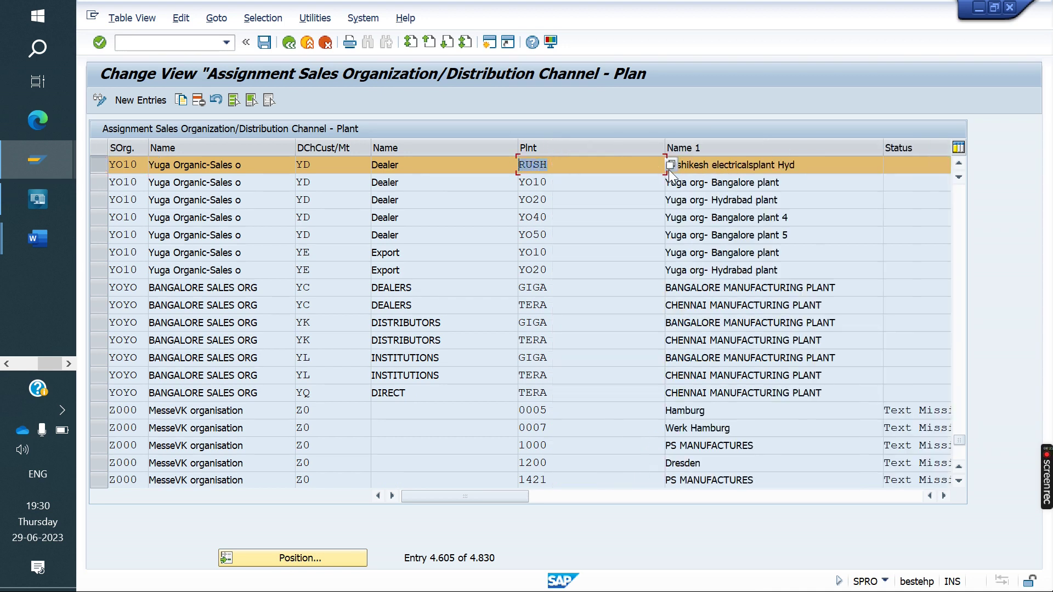
pyautogui.click(641, 235)
pyautogui.moveTo(564, 164); pyautogui.dragTo(515, 164)
pyautogui.moveTo(335, 167); pyautogui.dragTo(122, 169)
pyautogui.click(264, 42)
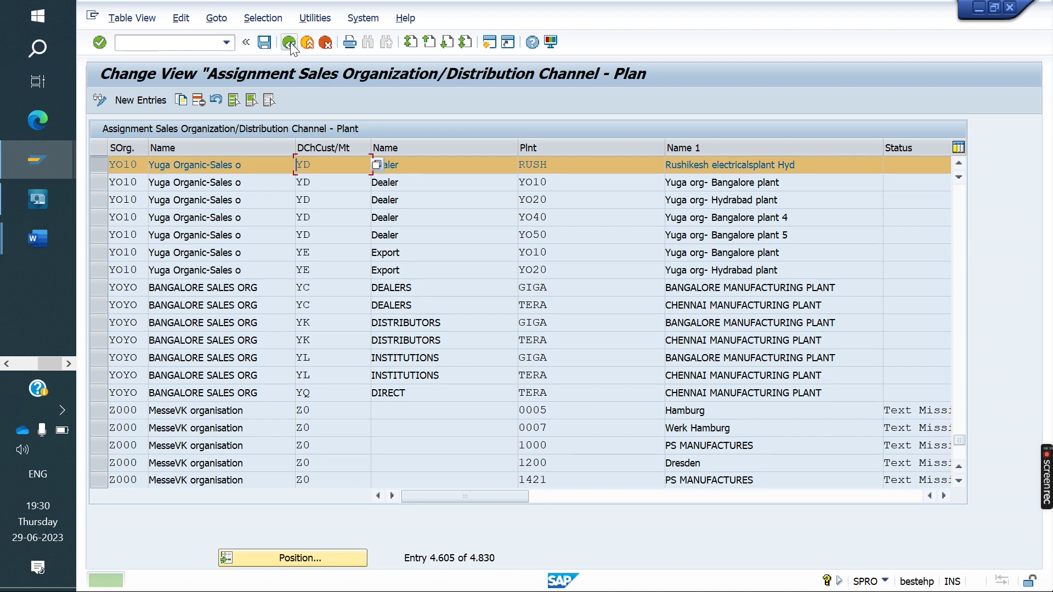
pyautogui.click(289, 42)
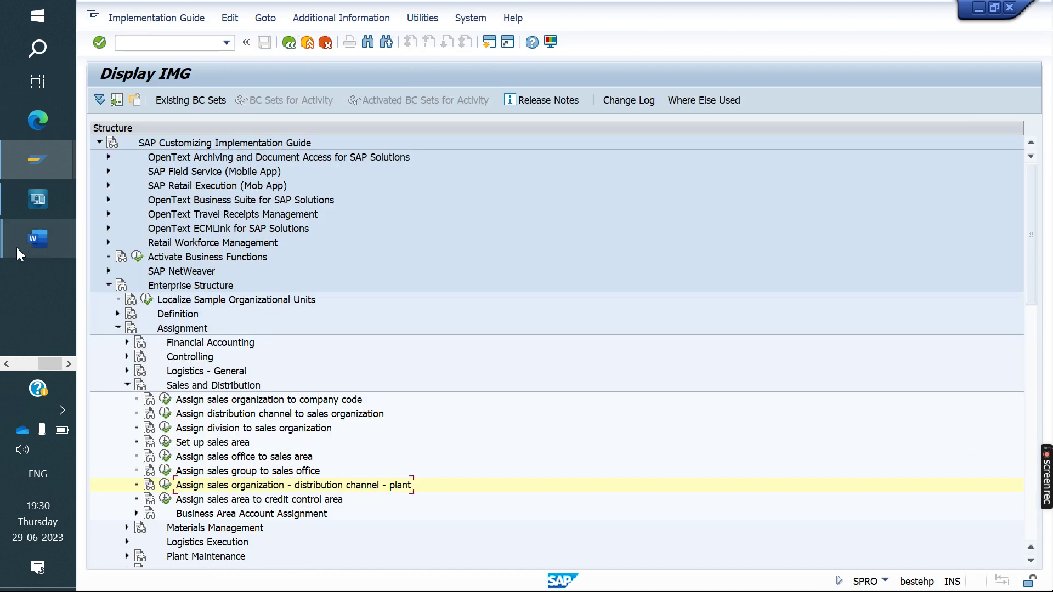
# Step: Review the Word notes on intercompany order types, assigning organizational units to the plant, and internal customer numbers by sales organization
pyautogui.moveTo(28, 242)
pyautogui.click(155, 189)
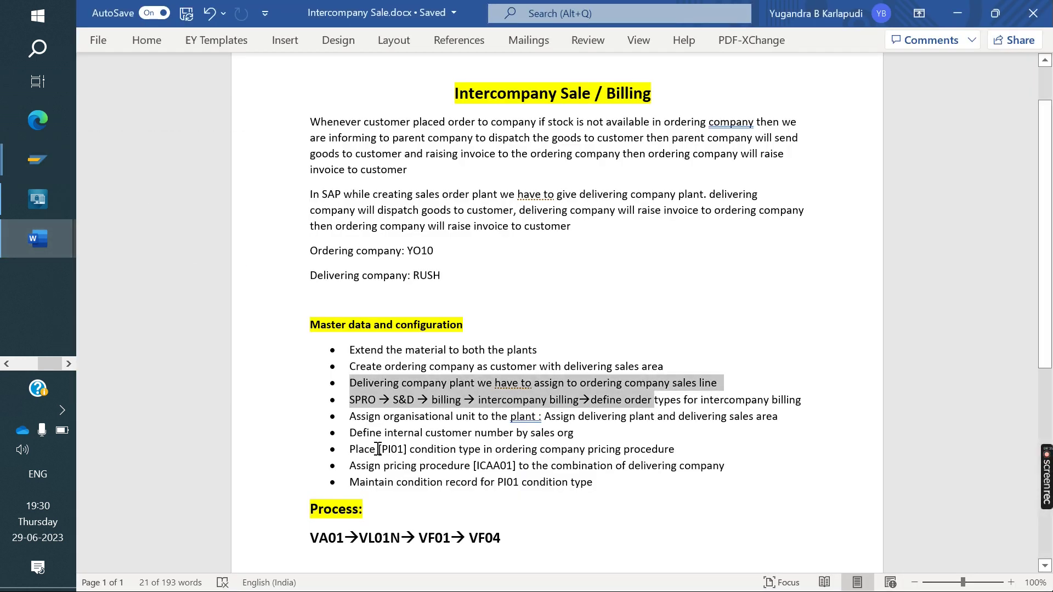
pyautogui.click(363, 396)
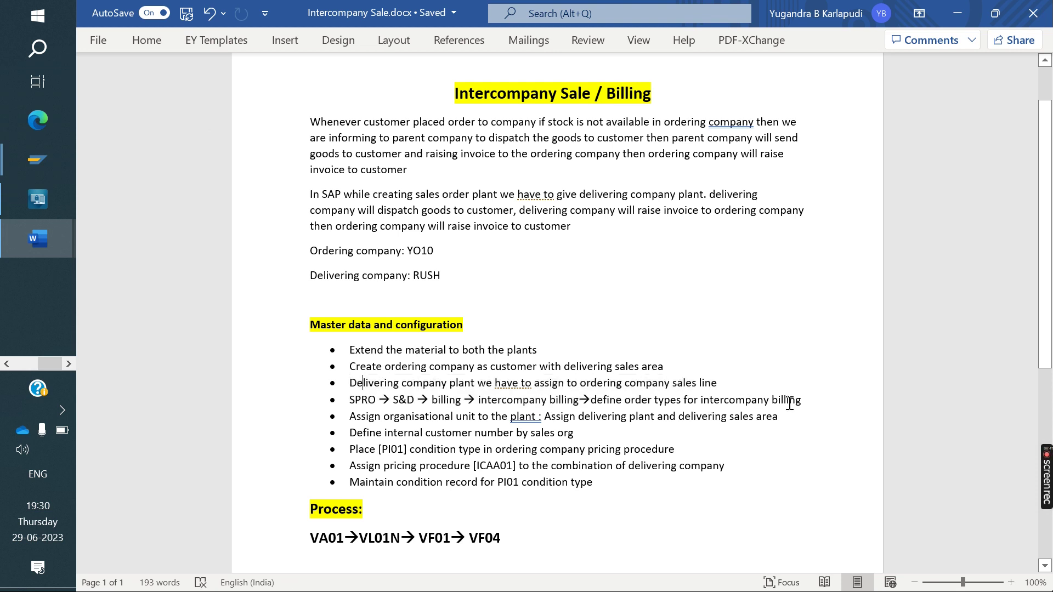
pyautogui.moveTo(805, 402); pyautogui.dragTo(615, 438)
pyautogui.click(616, 438)
pyautogui.moveTo(553, 421); pyautogui.dragTo(777, 418)
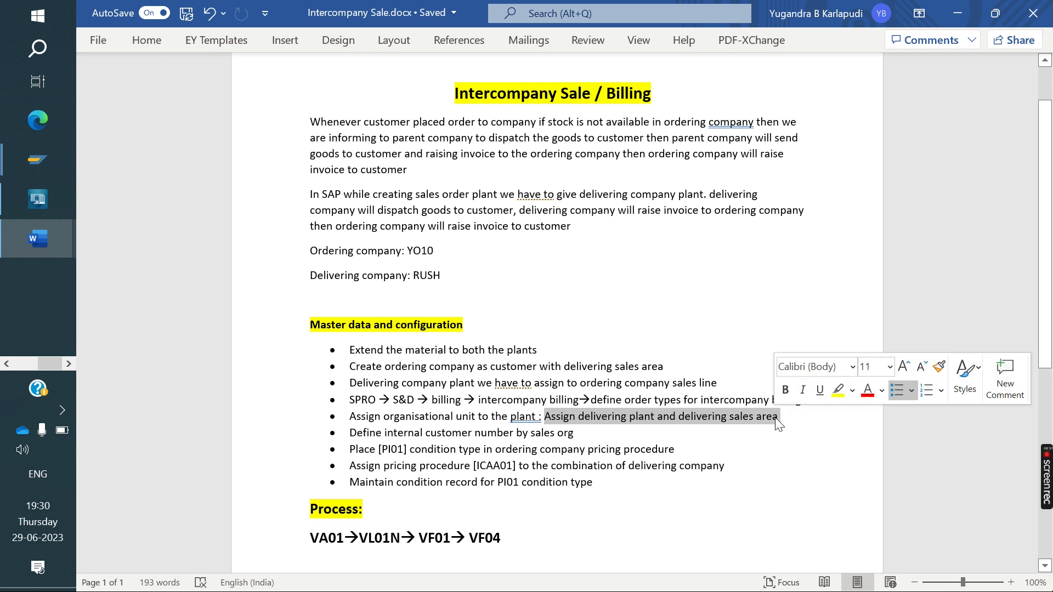
pyautogui.moveTo(587, 437); pyautogui.dragTo(357, 438)
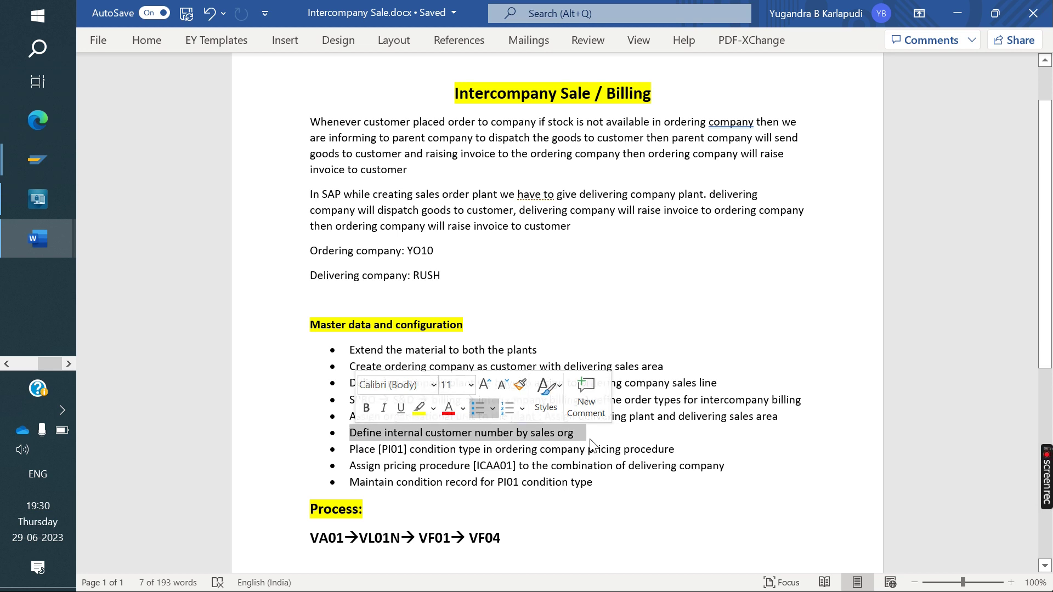
pyautogui.hotkey('shift', 'Up')
pyautogui.hotkey('shift', 'Up')
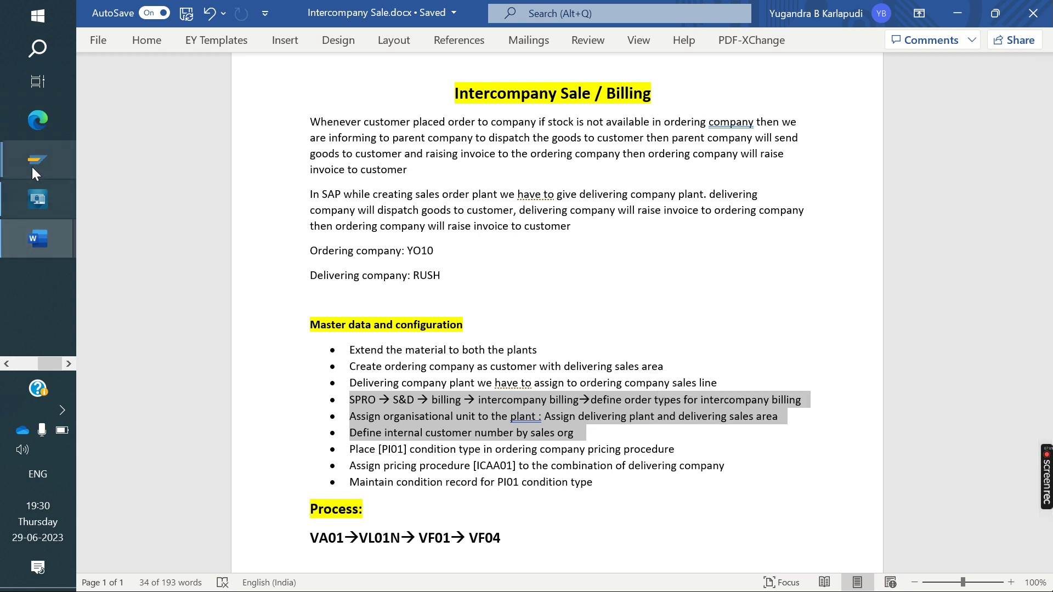
# Step: Switch back to the SAP implementation guide and collapse the Assignment and Enterprise Structure nodes
pyautogui.click(31, 165)
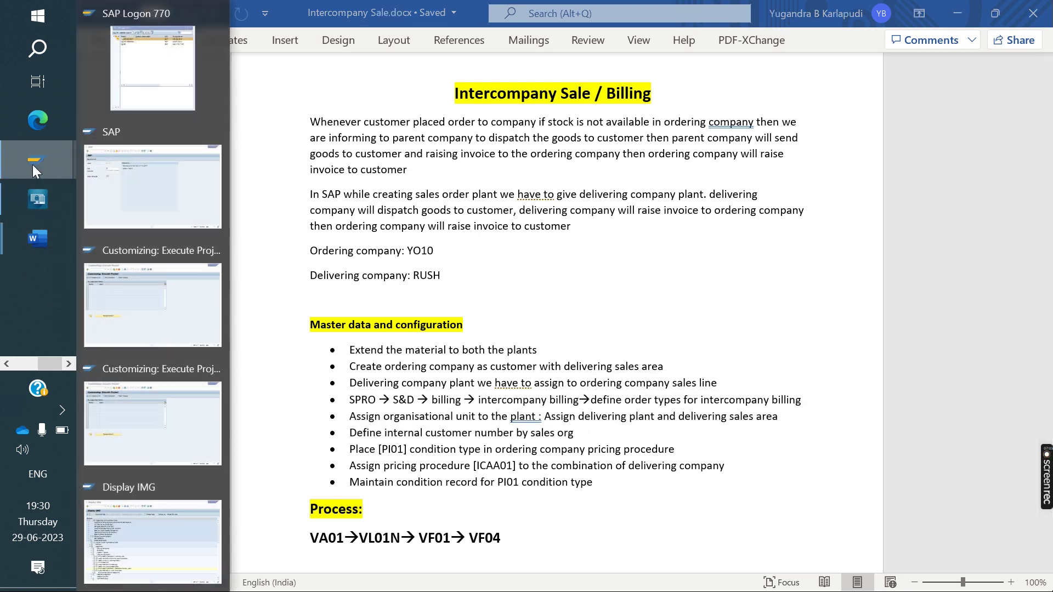
pyautogui.click(147, 521)
pyautogui.click(117, 328)
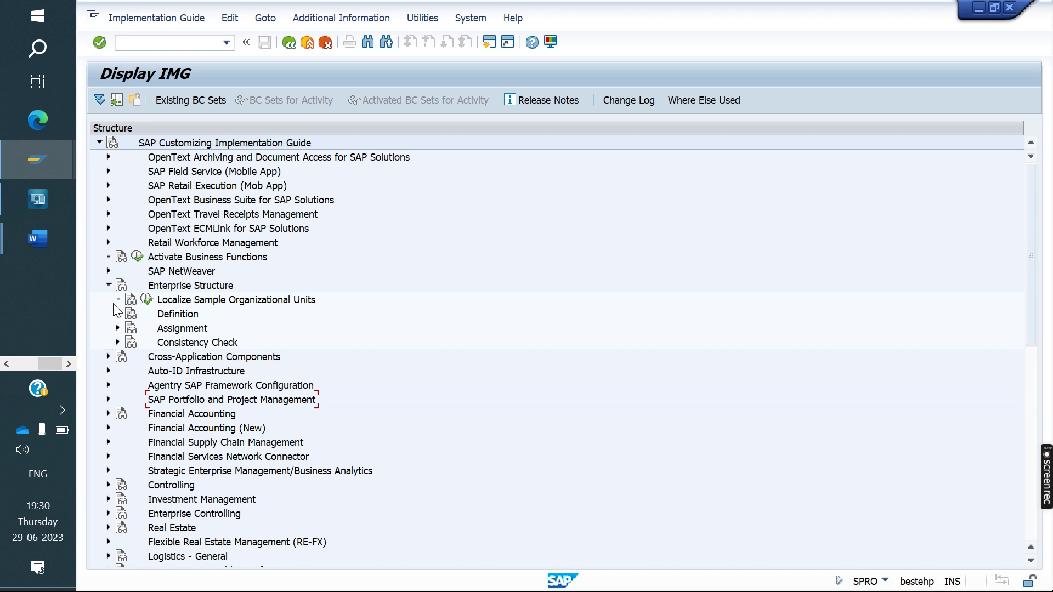
pyautogui.click(108, 285)
# Step: Expand Sales and Distribution, Billing and Intercompany Billing in the implementation guide and open Define Order Types For Intercompany Billing
pyautogui.click(38, 81)
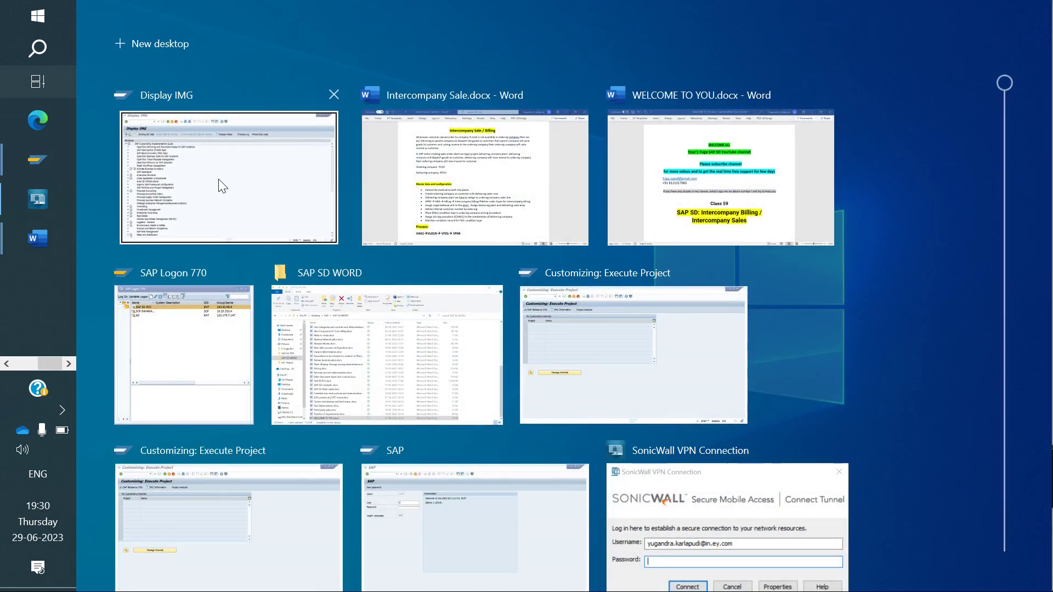
pyautogui.click(218, 185)
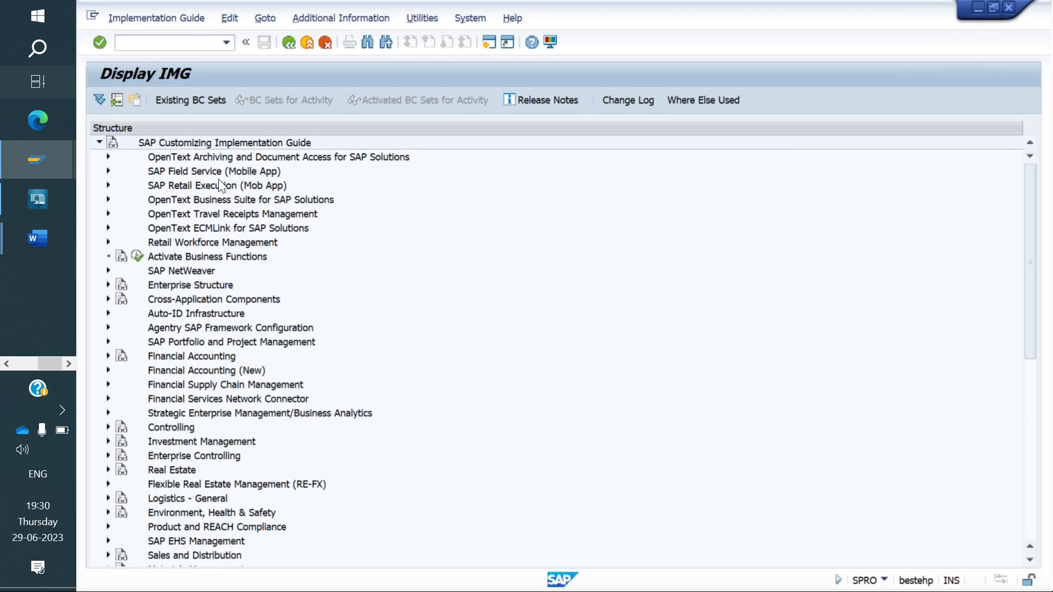
pyautogui.scroll(-2, 218, 335)
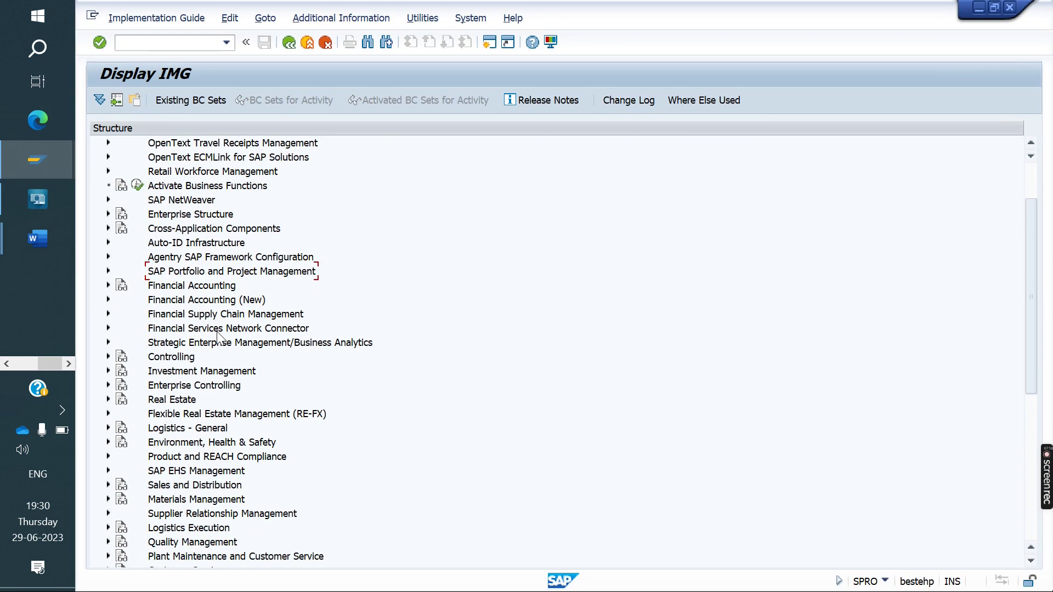
pyautogui.click(108, 485)
pyautogui.scroll(-2, 201, 400)
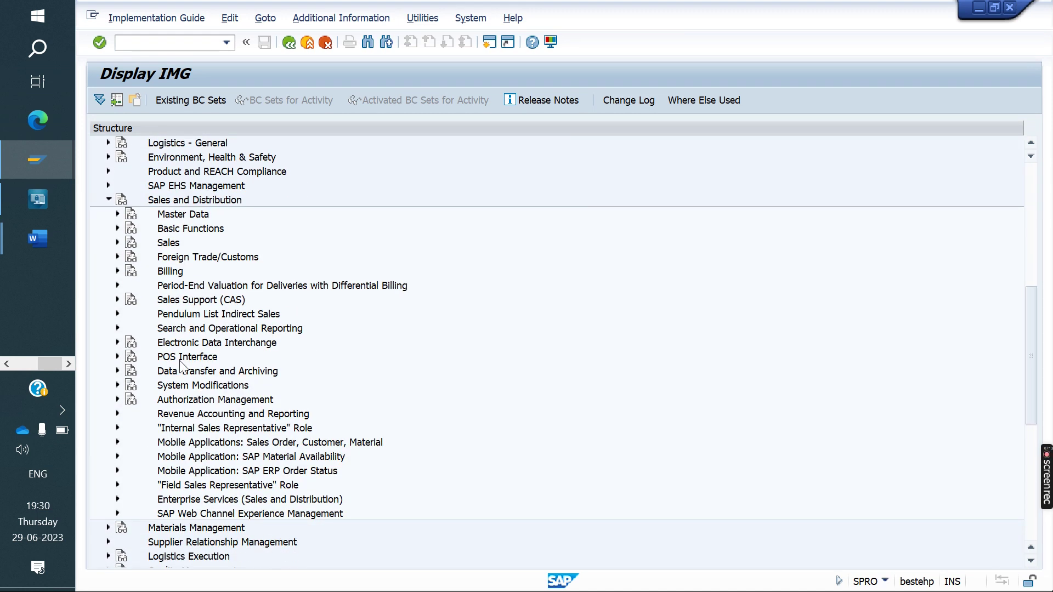
pyautogui.click(118, 272)
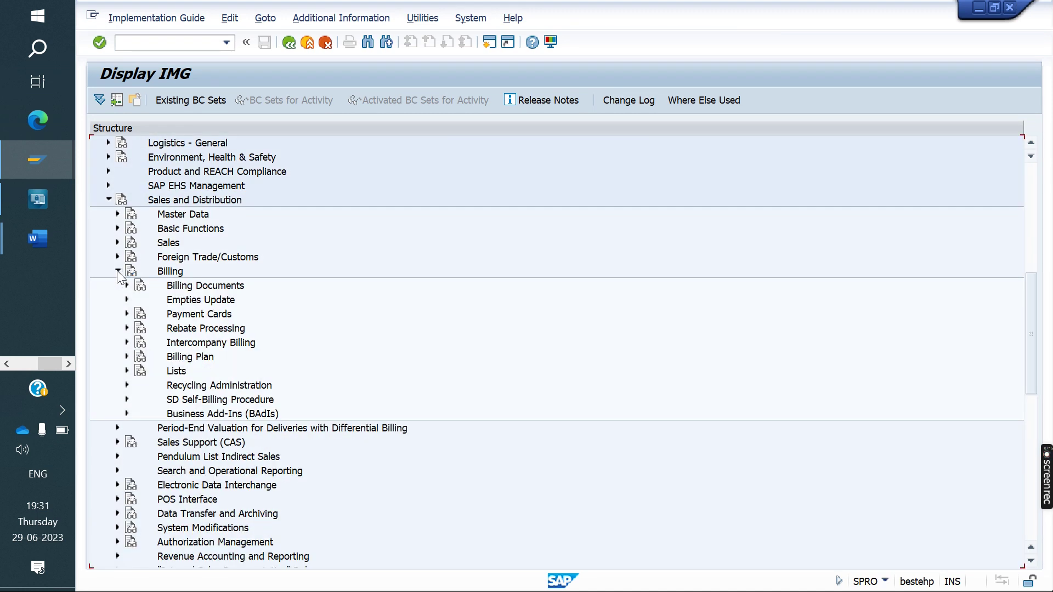
pyautogui.click(126, 343)
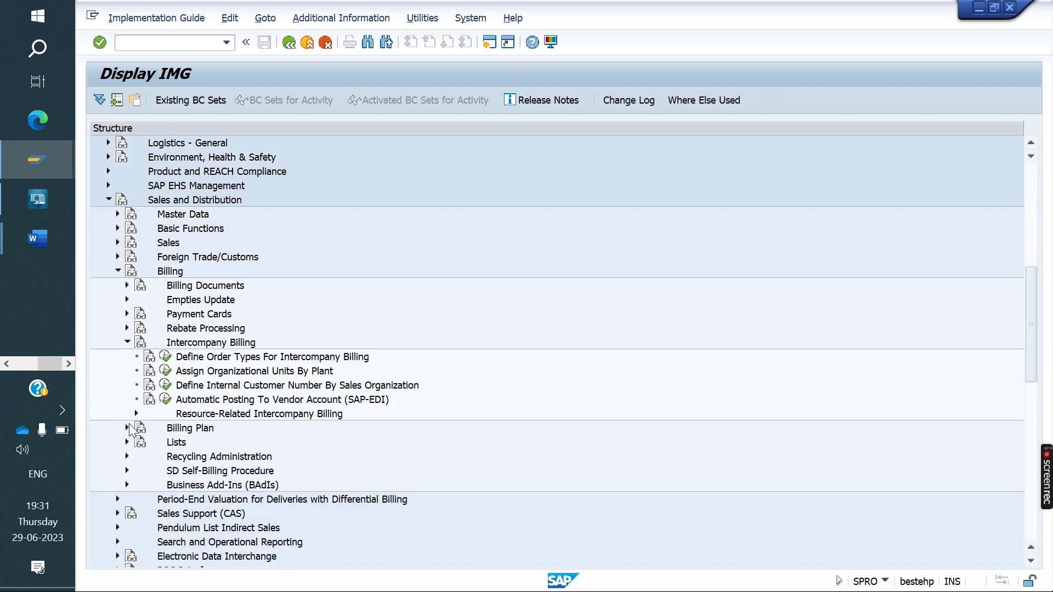
pyautogui.click(164, 358)
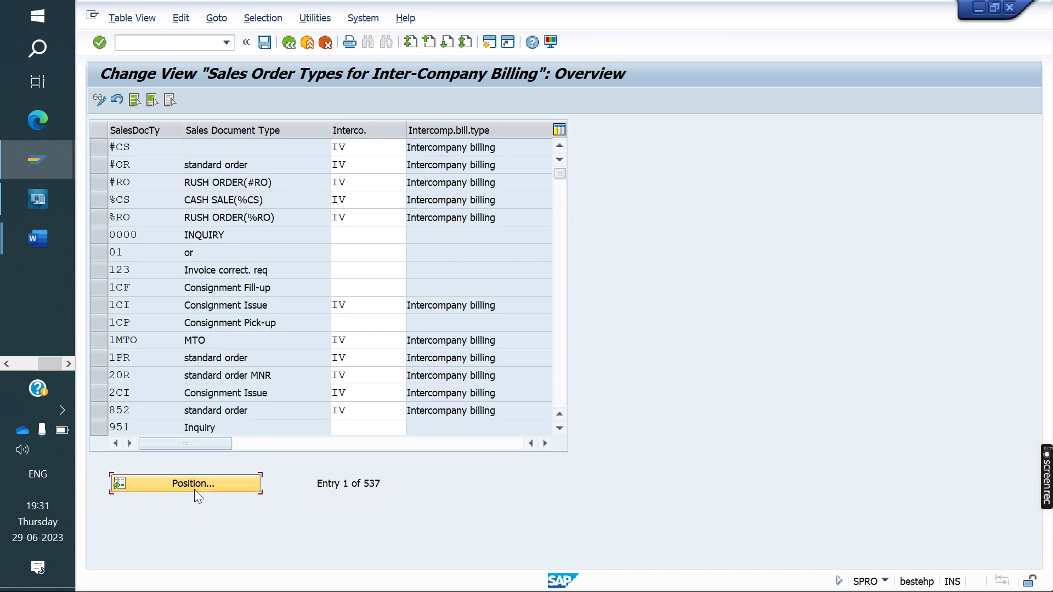
# Step: Position the intercompany order types table at sales document type YOOR
pyautogui.click(194, 488)
pyautogui.write('YO01')
pyautogui.press('Return')
pyautogui.press('Return')
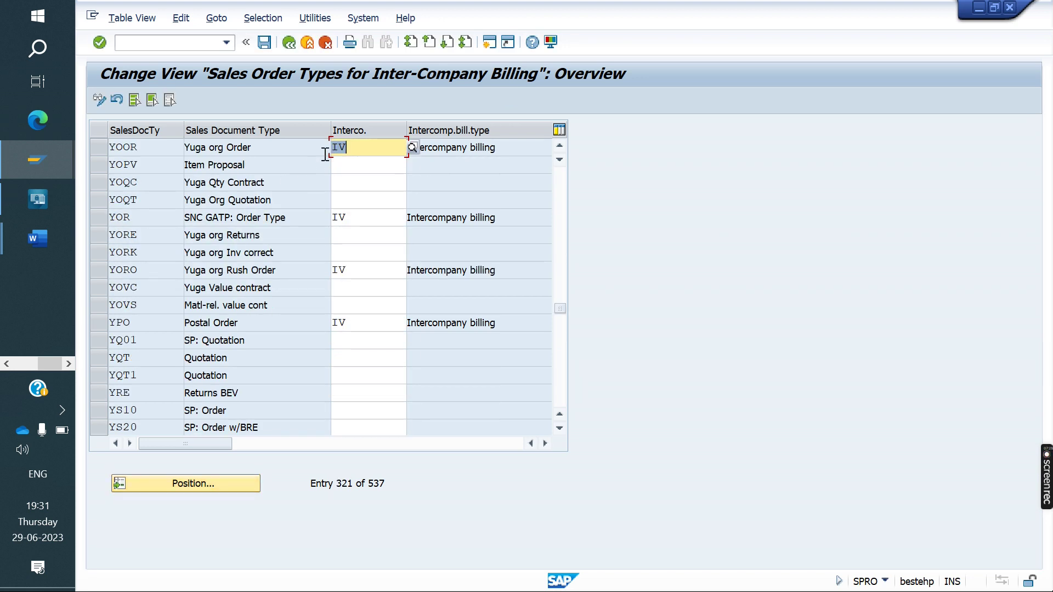
# Step: Enter intercompany billing type IV for order type YOOR, save to the customizing request, and return to the implementation guide
pyautogui.doubleClick(364, 149)
pyautogui.press('Delete')
pyautogui.write('IV')
pyautogui.doubleClick(372, 153)
pyautogui.click(264, 42)
pyautogui.click(421, 279)
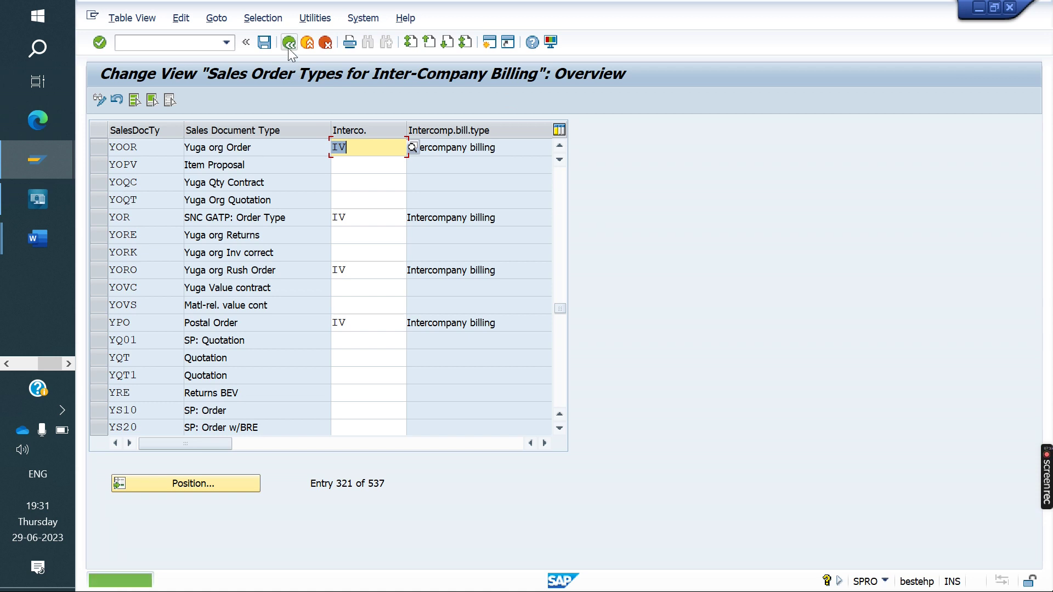
pyautogui.click(289, 44)
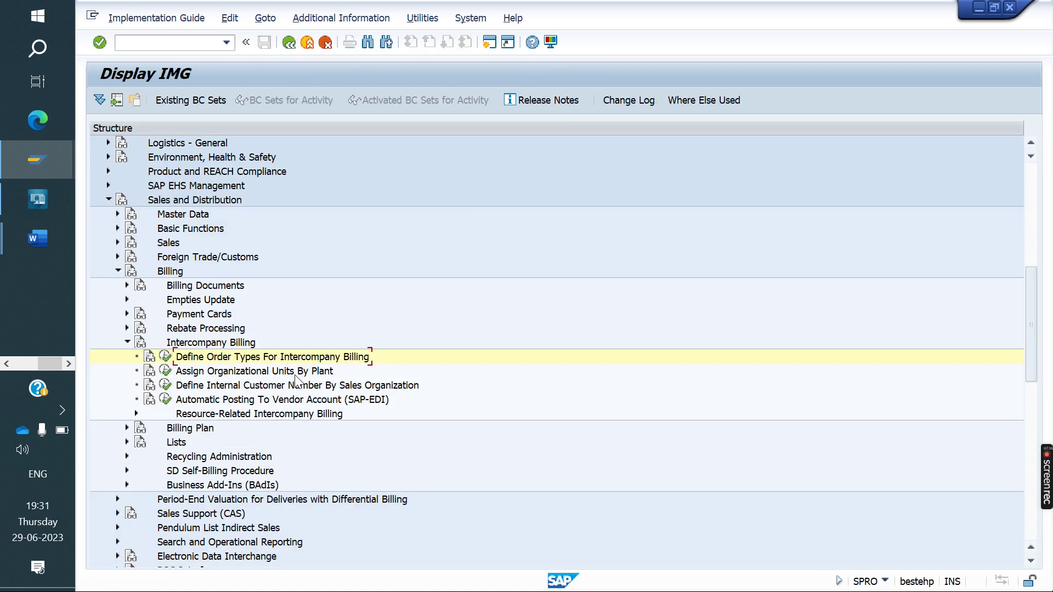
# Step: Open the Assign Organizational Units to the Plants activity and position the table at plant RUSH
pyautogui.click(165, 372)
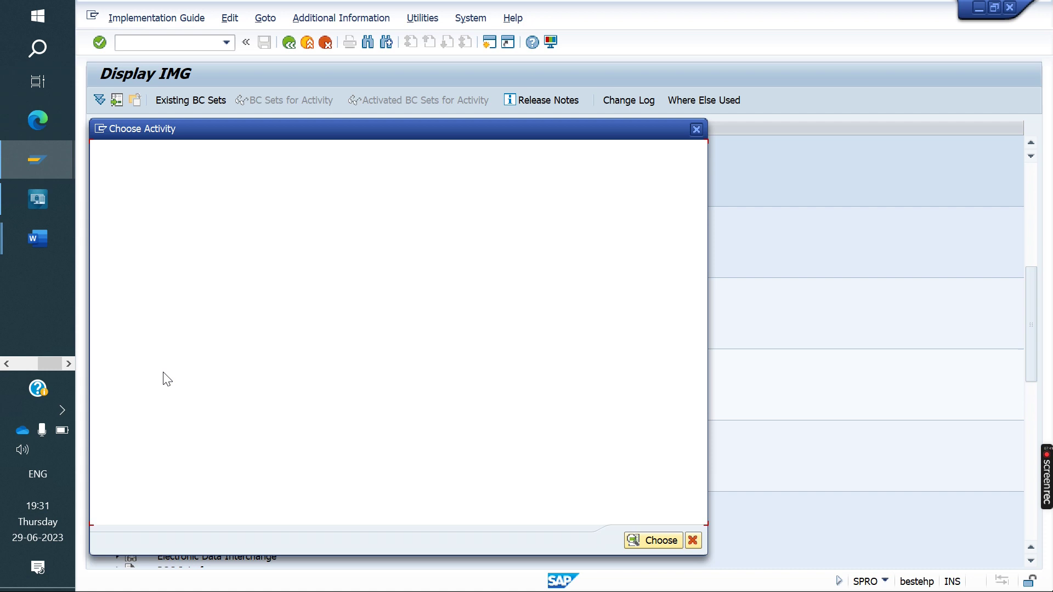
pyautogui.doubleClick(382, 192)
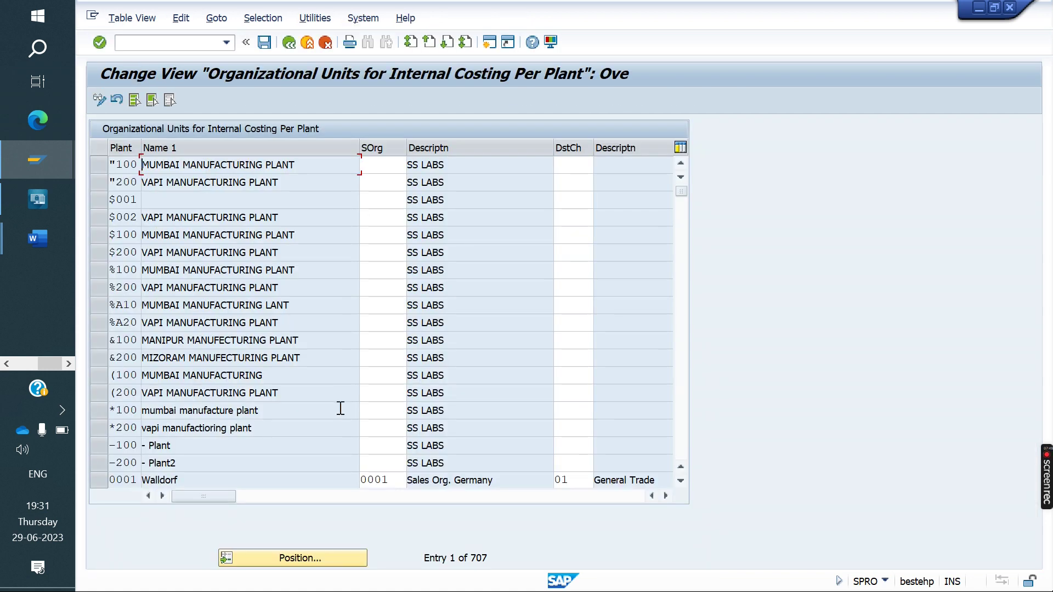
pyautogui.click(307, 559)
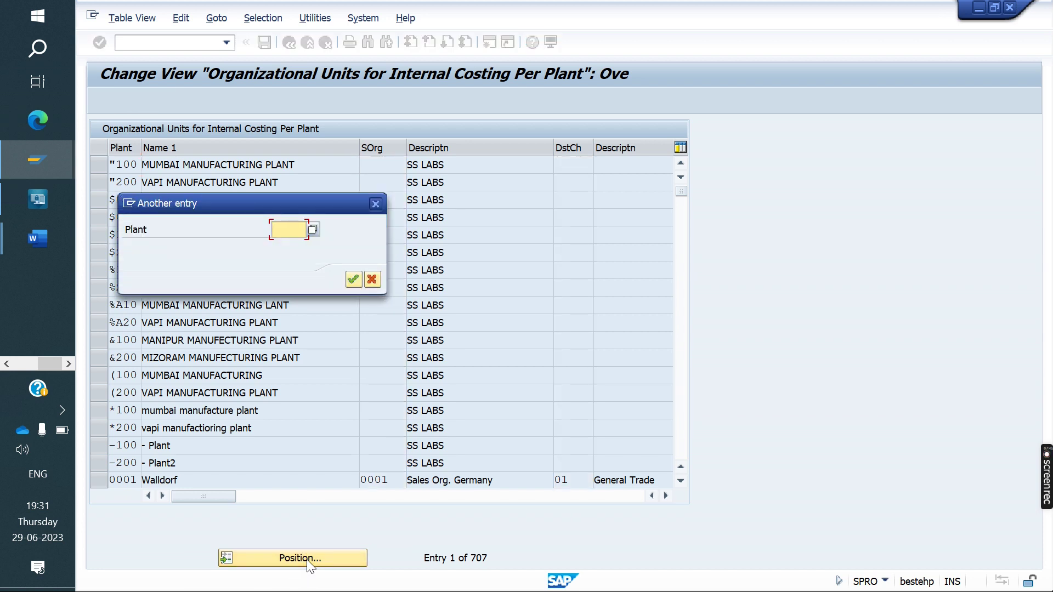
pyautogui.write('RUS')
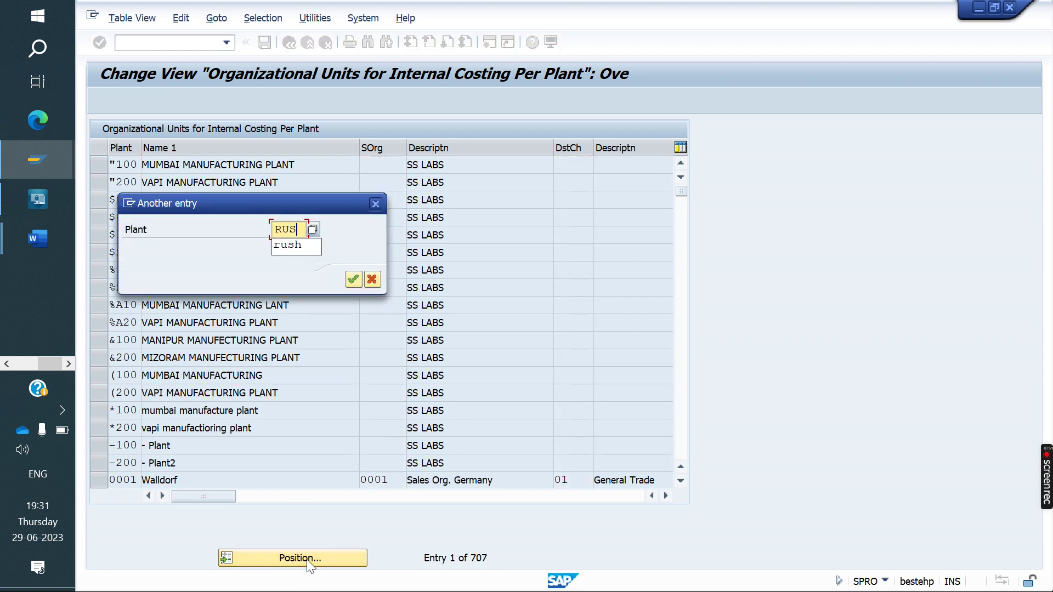
pyautogui.write('H')
pyautogui.press('Return')
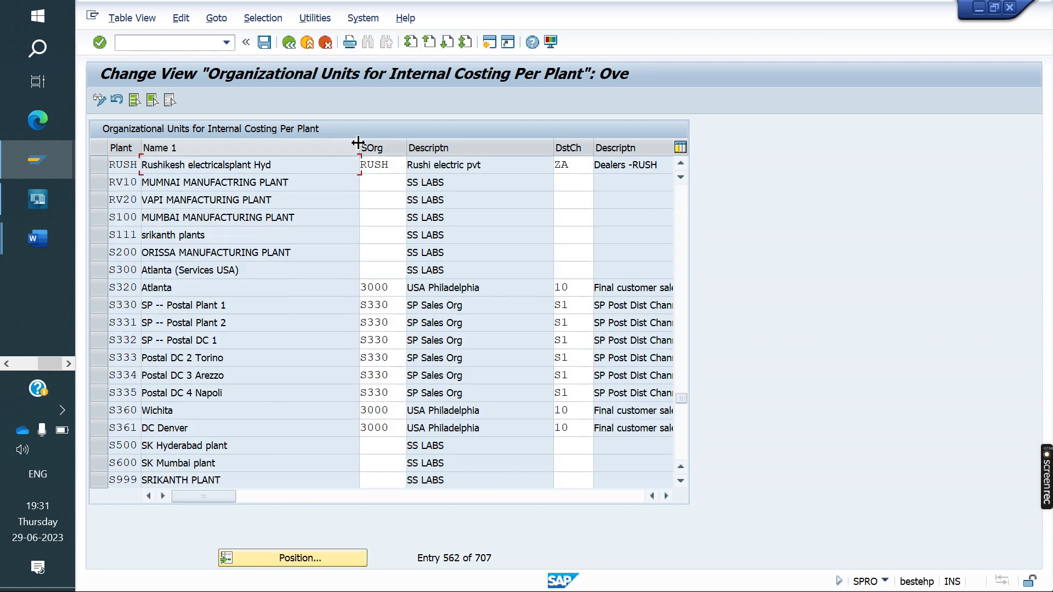
# Step: Check plant RUSH's sales organization, distribution channel and division for internal costing, and return to the implementation guide
pyautogui.moveTo(359, 147); pyautogui.dragTo(306, 148)
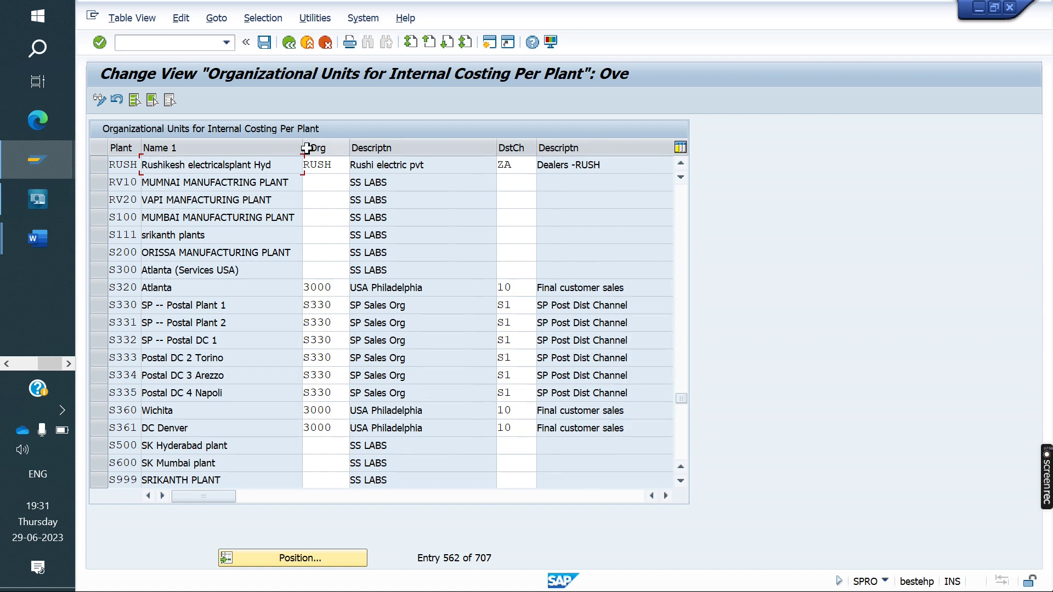
pyautogui.click(98, 163)
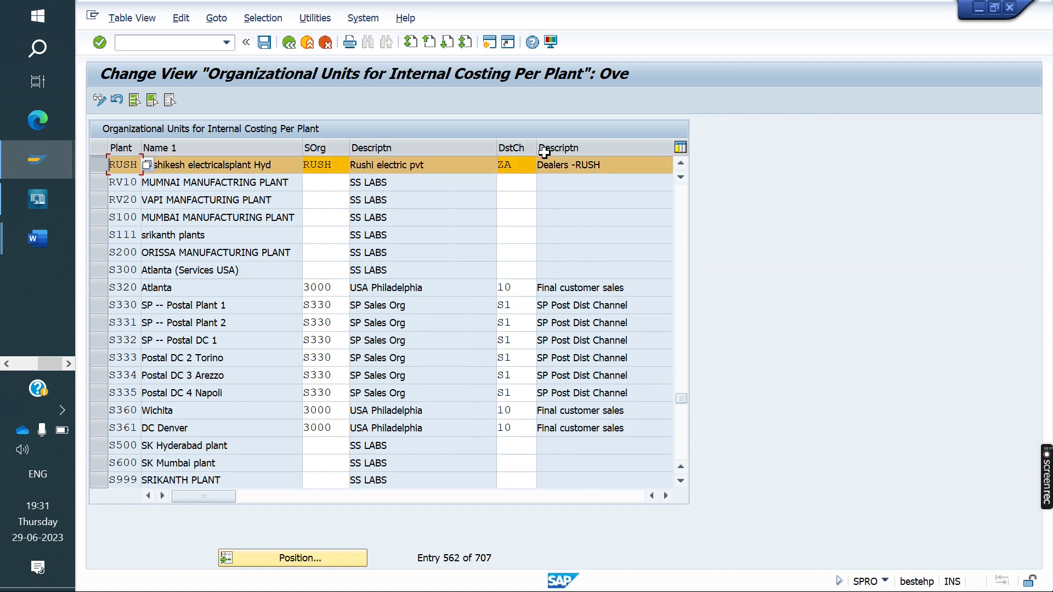
pyautogui.click(666, 495)
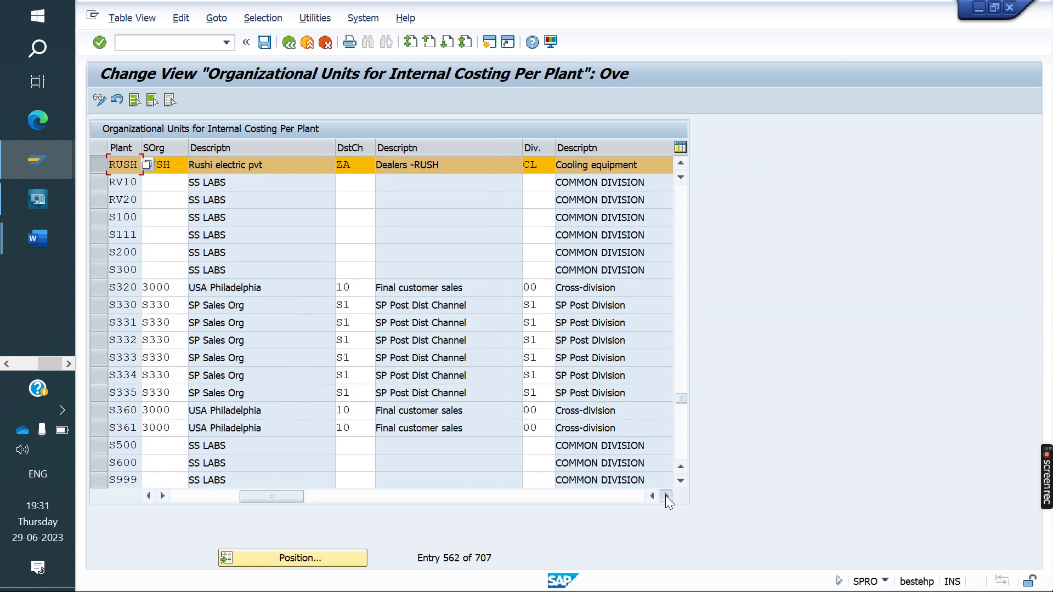
pyautogui.click(666, 495)
pyautogui.moveTo(407, 502); pyautogui.dragTo(228, 496)
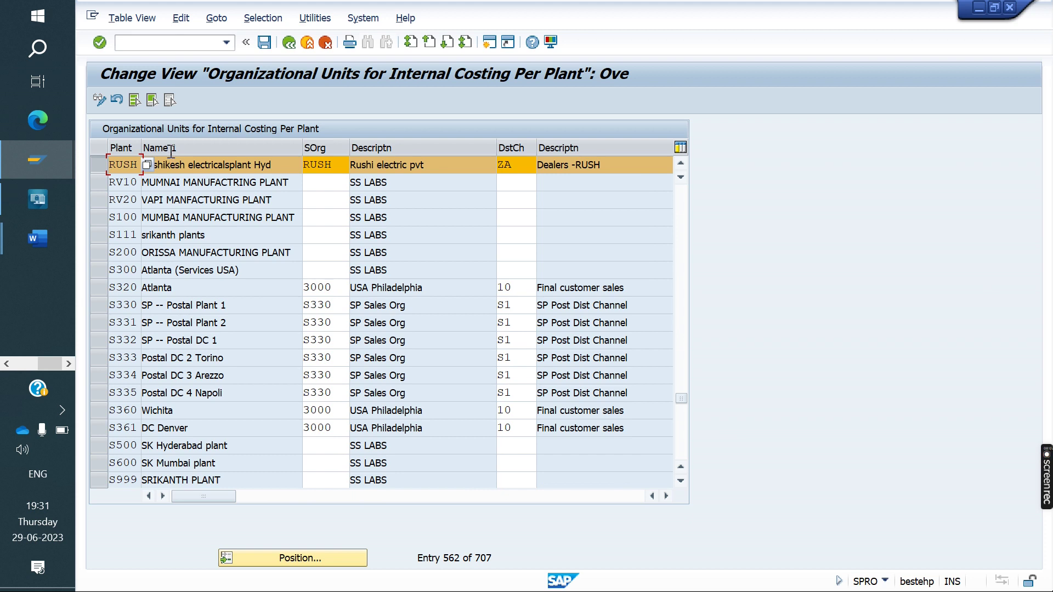
pyautogui.click(289, 42)
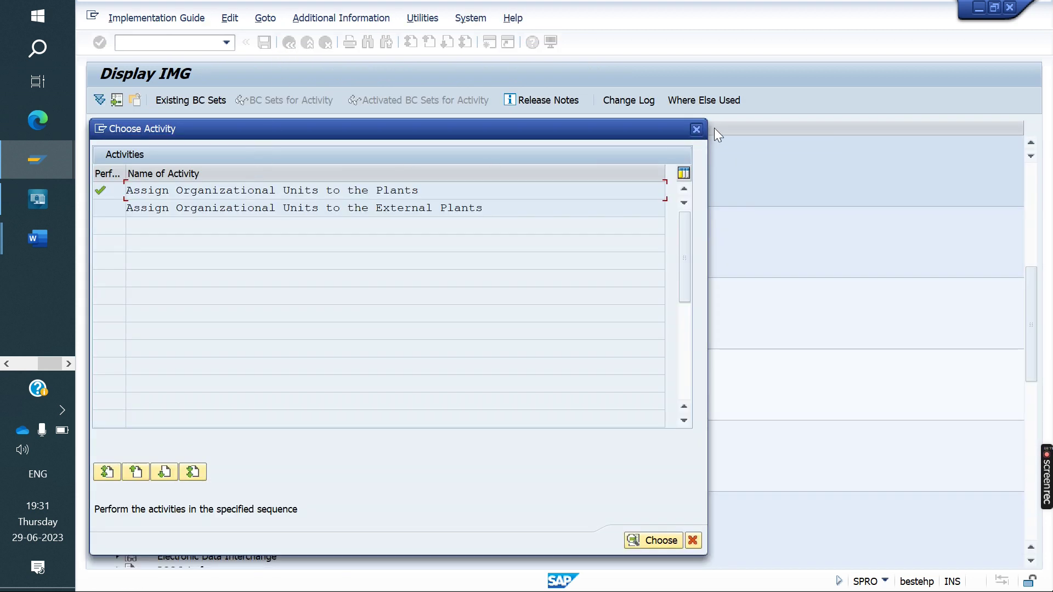
pyautogui.click(697, 130)
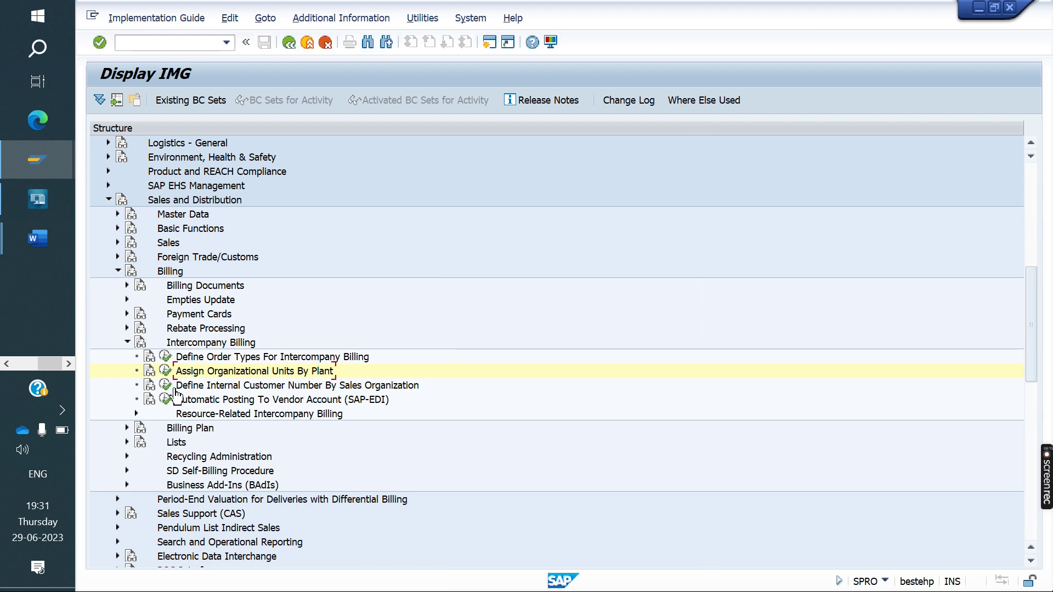
# Step: Open Define Internal Customer Number By Sales Organization and position the table at sales organization YO10
pyautogui.click(166, 387)
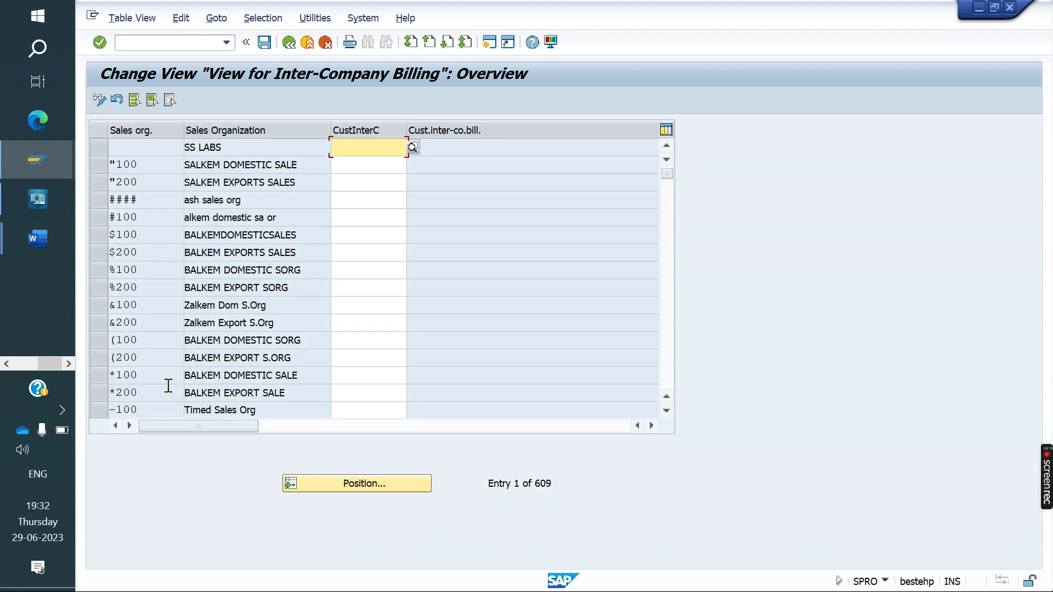
pyautogui.click(364, 484)
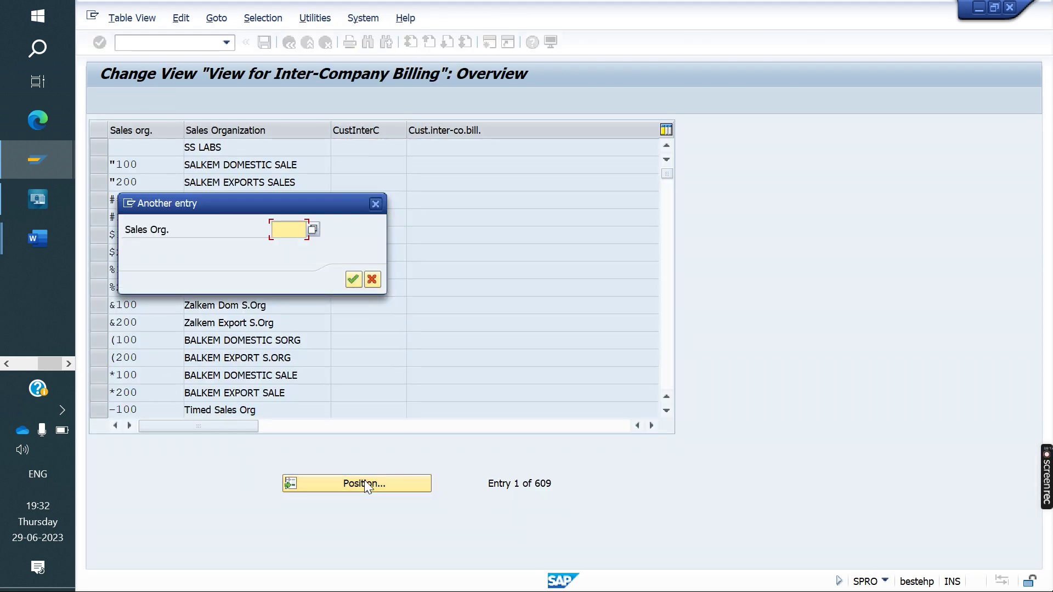
pyautogui.write('YO10')
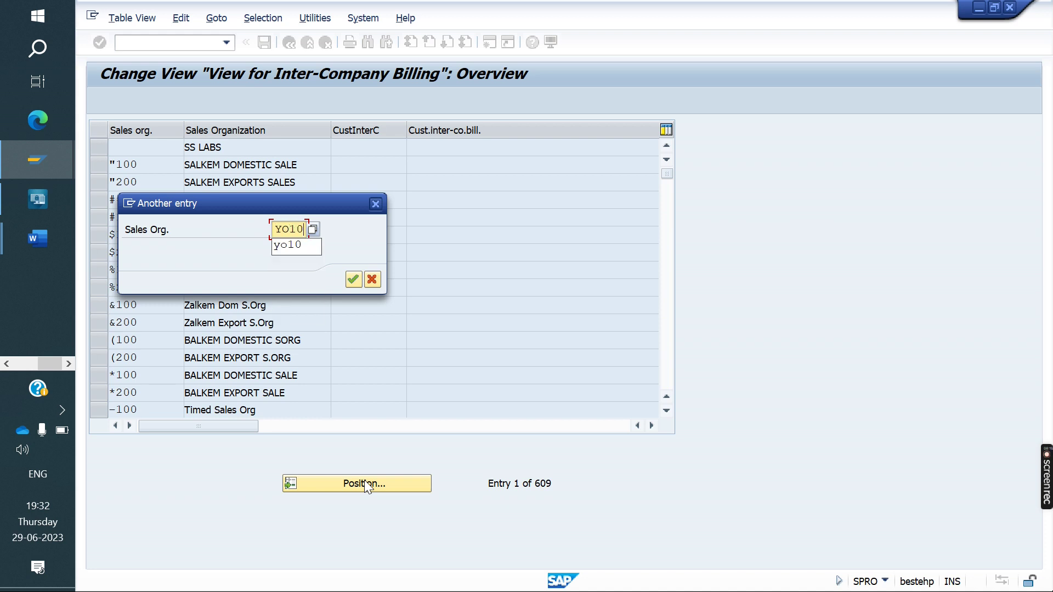
pyautogui.press('Return')
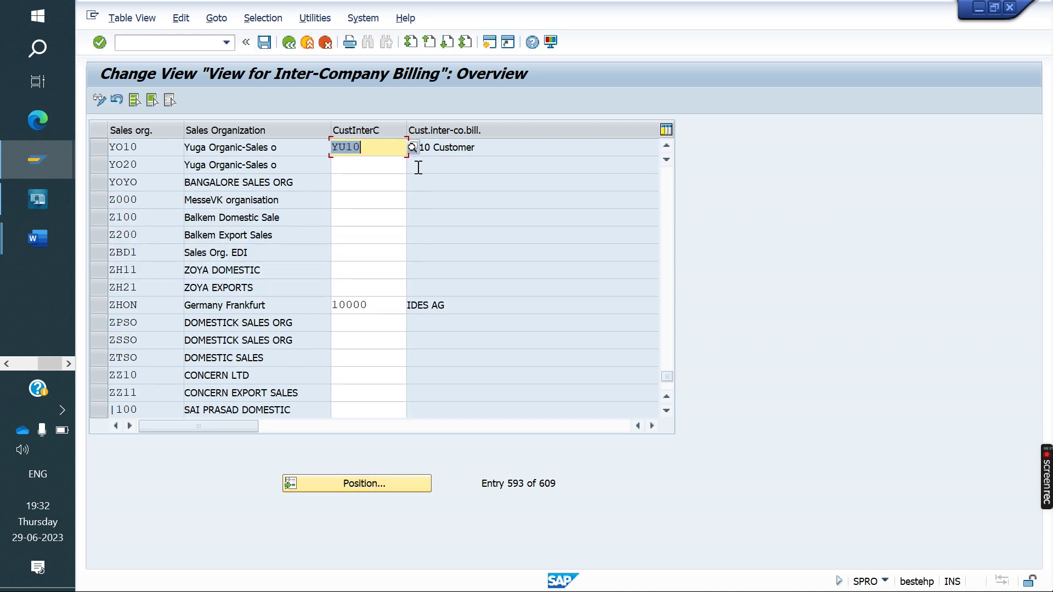
# Step: Enter the internal customer number for intercompany billing of sales organization YO10 and save it to the customizing request
pyautogui.write('YO1')
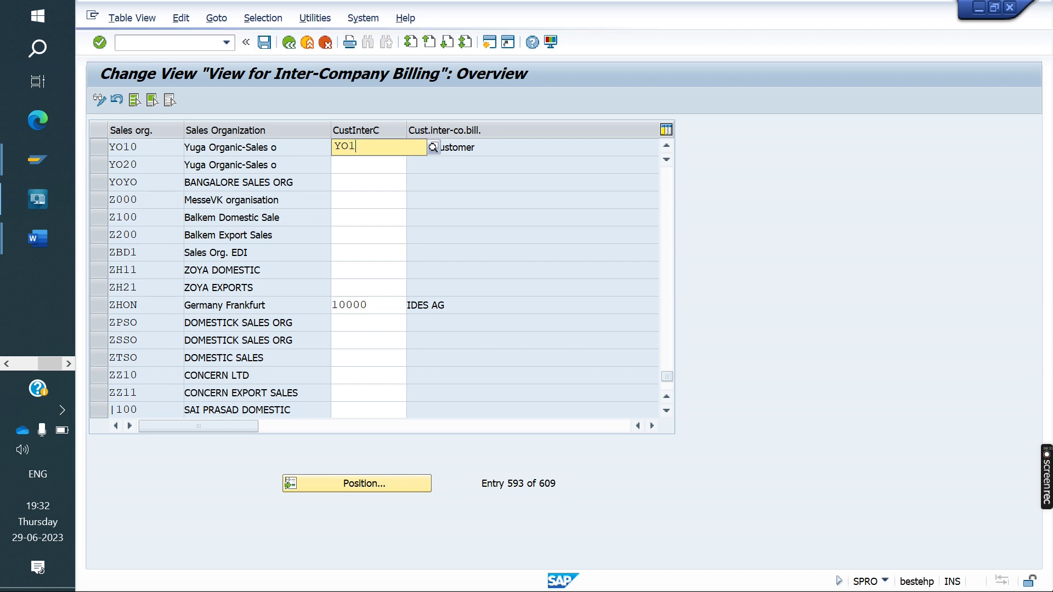
pyautogui.write('00')
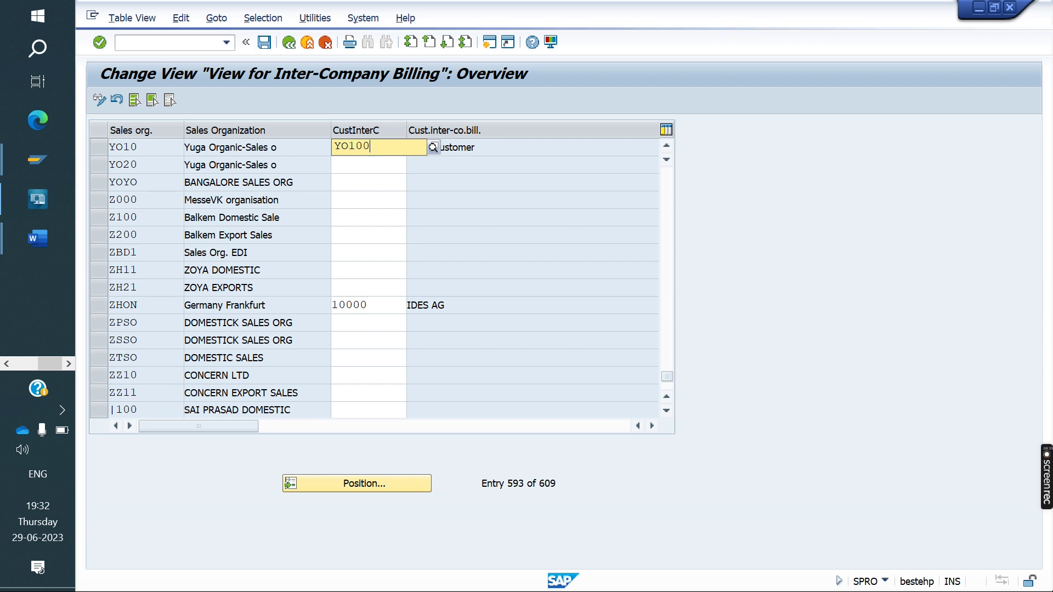
pyautogui.press('Down')
pyautogui.press('Return')
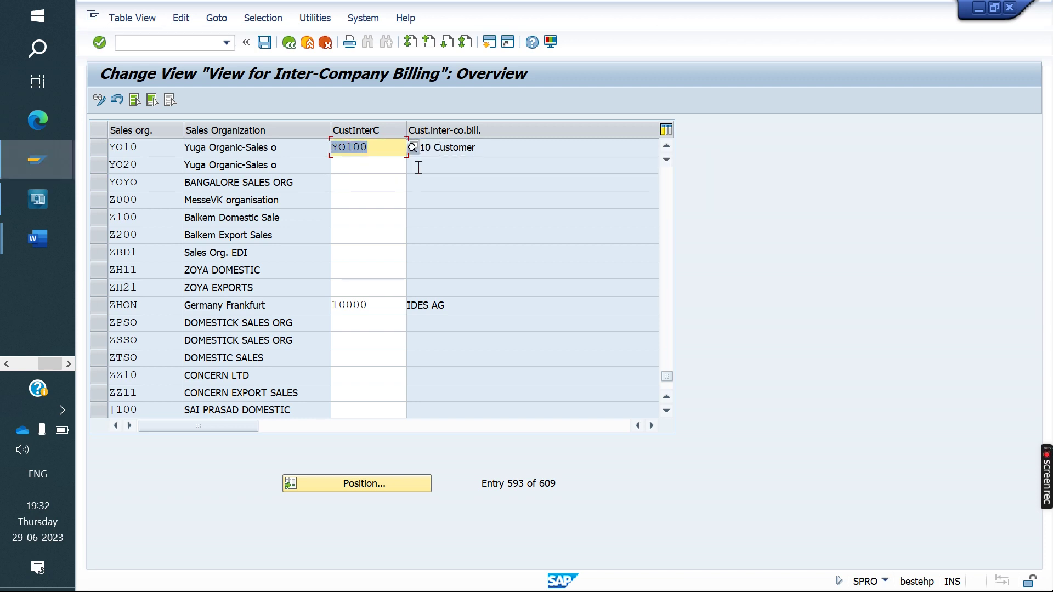
pyautogui.click(264, 42)
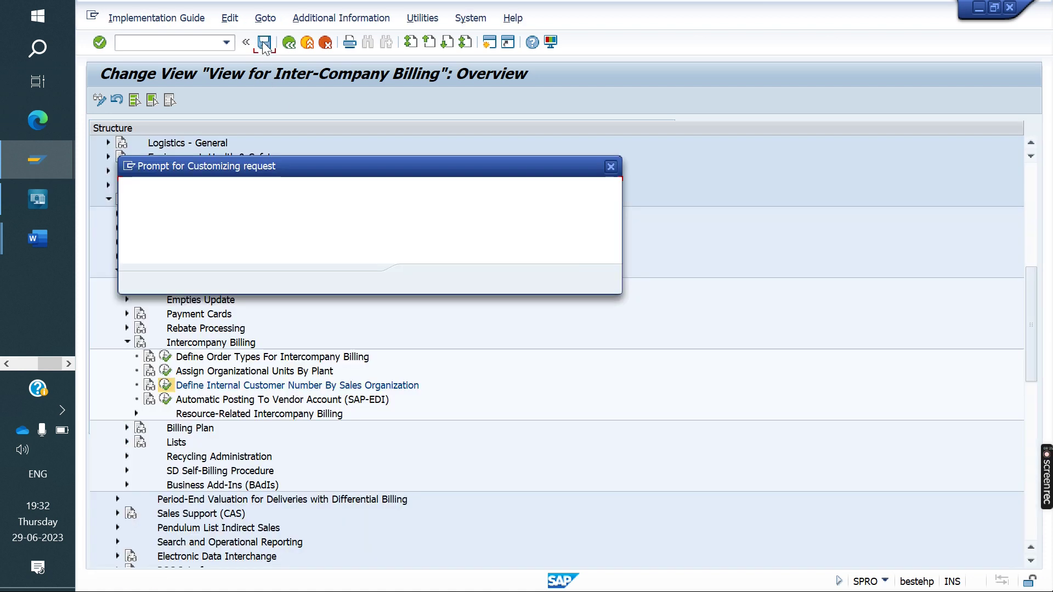
pyautogui.click(421, 280)
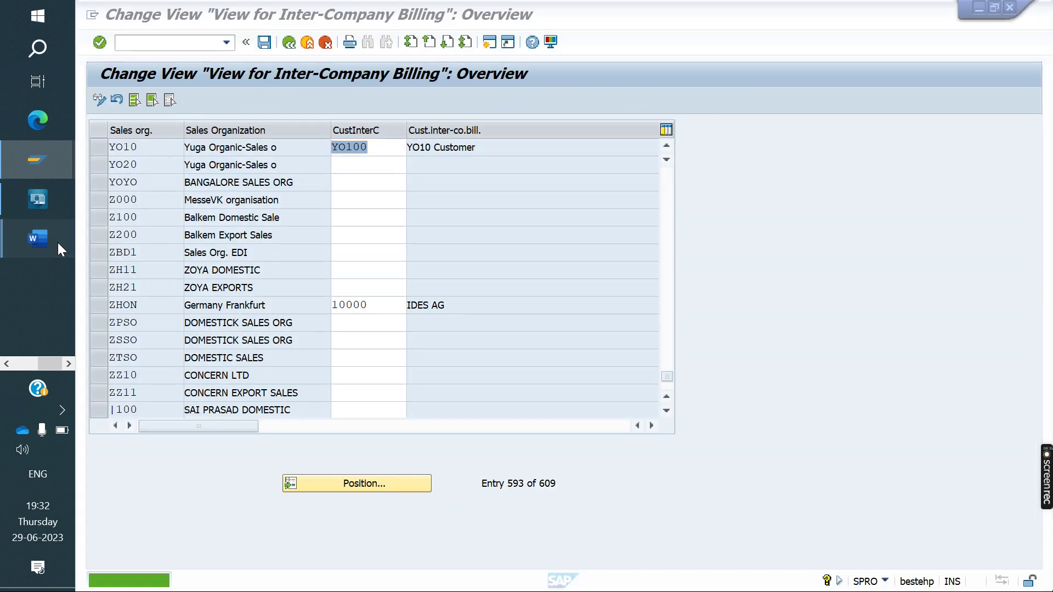
# Step: Switch to the Intercompany Sale notes in Word and review the steps on condition type PI01, pricing procedure ICAA01 and the PI01 condition record
pyautogui.moveTo(58, 242)
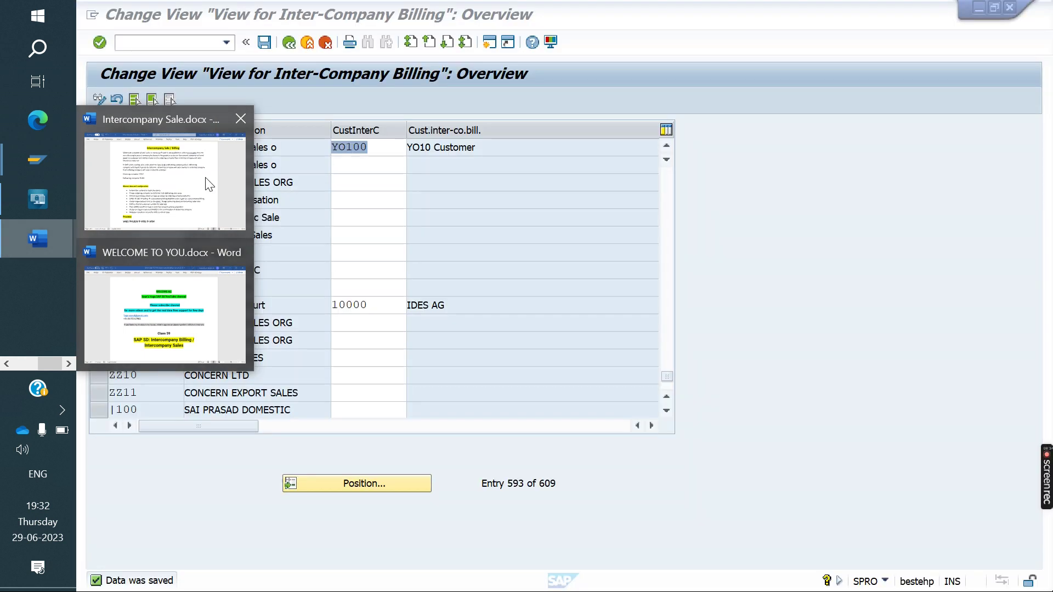
pyautogui.click(209, 183)
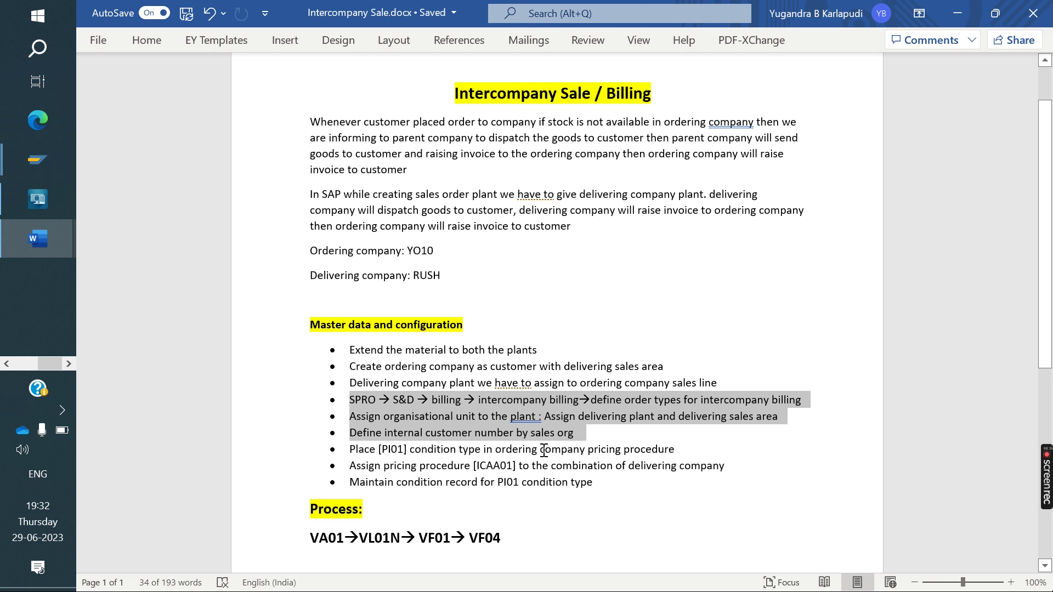
pyautogui.moveTo(697, 452); pyautogui.dragTo(353, 448)
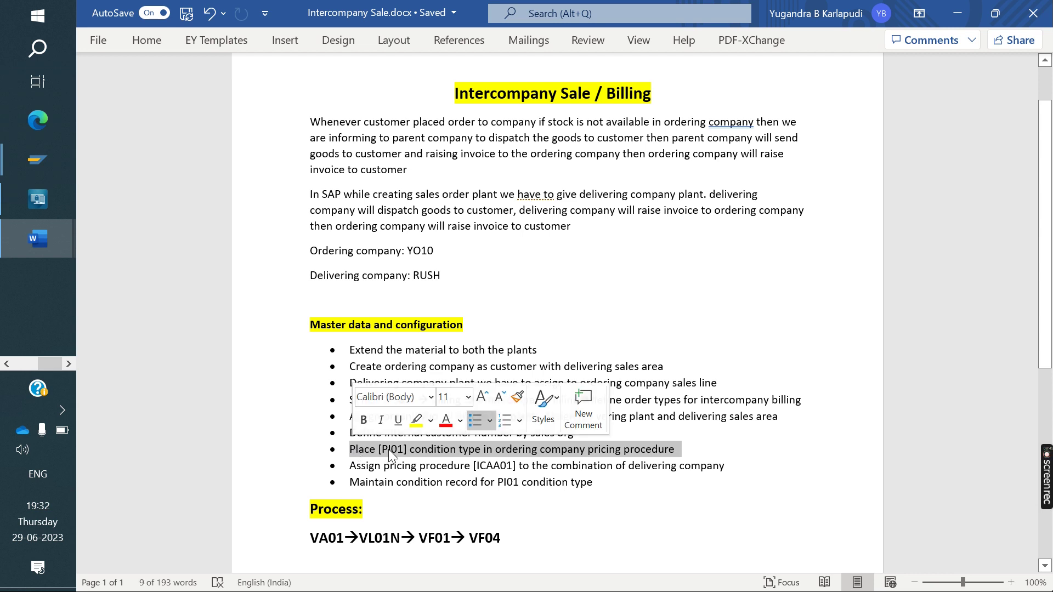
pyautogui.moveTo(349, 469); pyautogui.dragTo(483, 478)
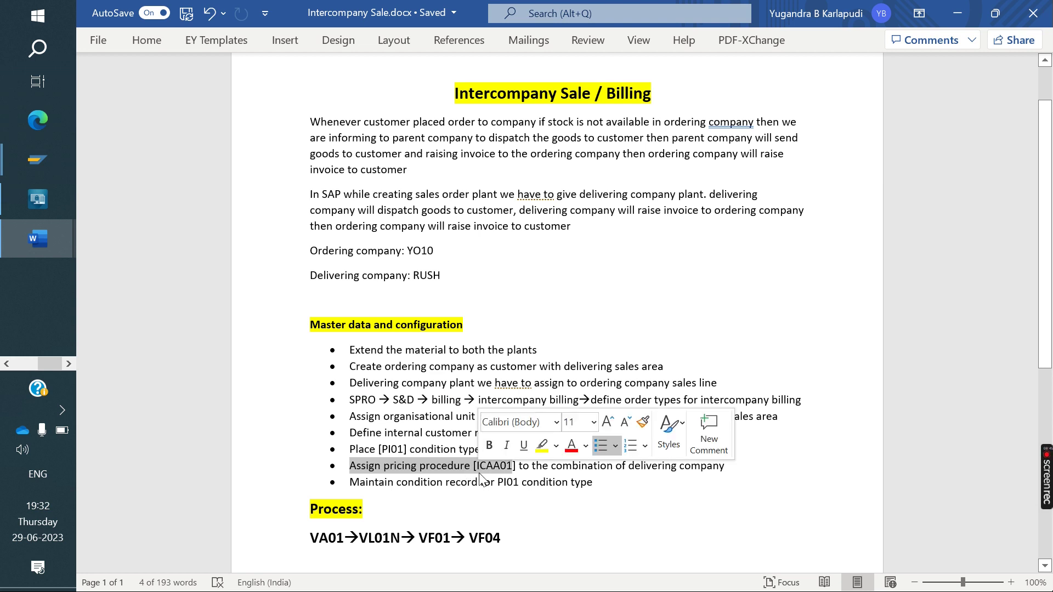
pyautogui.moveTo(748, 477)
pyautogui.mouseDown()
pyautogui.moveTo(377, 466)
pyautogui.moveTo(499, 485)
pyautogui.moveTo(733, 468)
pyautogui.mouseUp()
pyautogui.click(496, 494)
pyautogui.moveTo(604, 487); pyautogui.dragTo(351, 457)
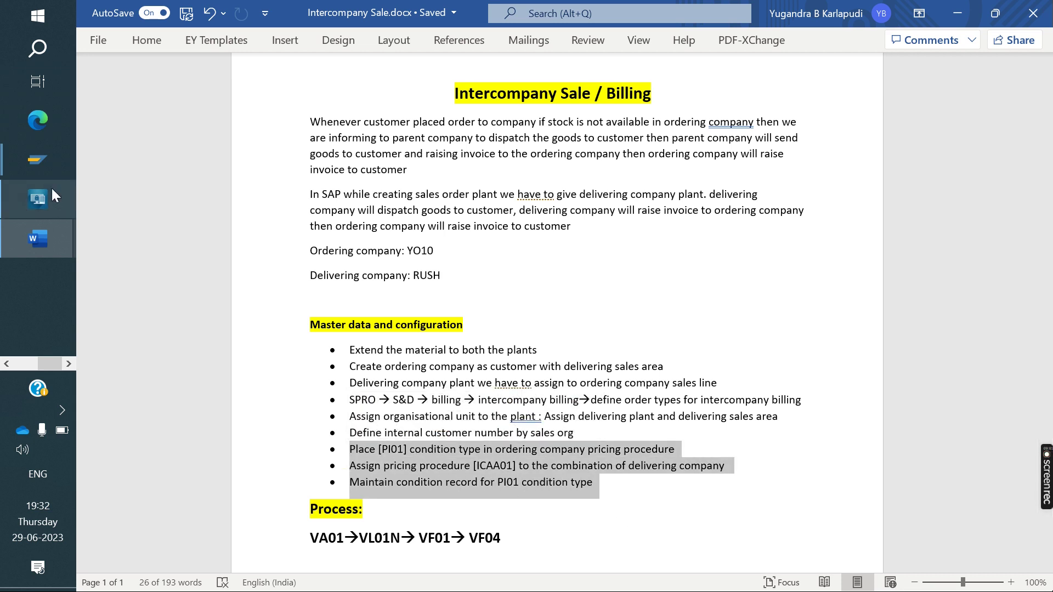
# Step: Switch to SAP, open pricing procedure maintenance with transaction V/08, and position the list at procedure ZYUDOM
pyautogui.moveTo(28, 166)
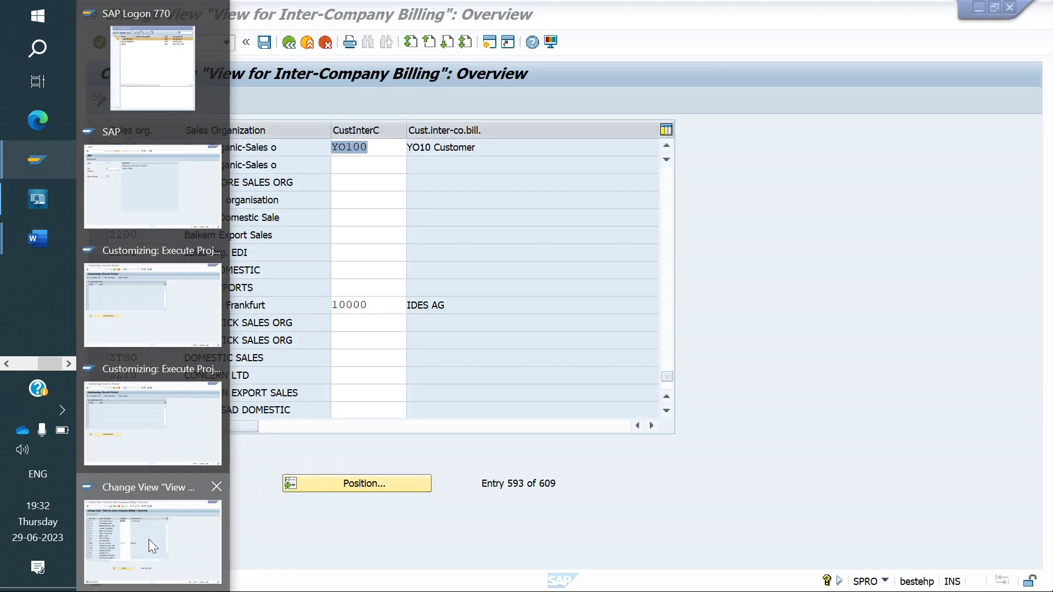
pyautogui.click(149, 539)
pyautogui.click(160, 41)
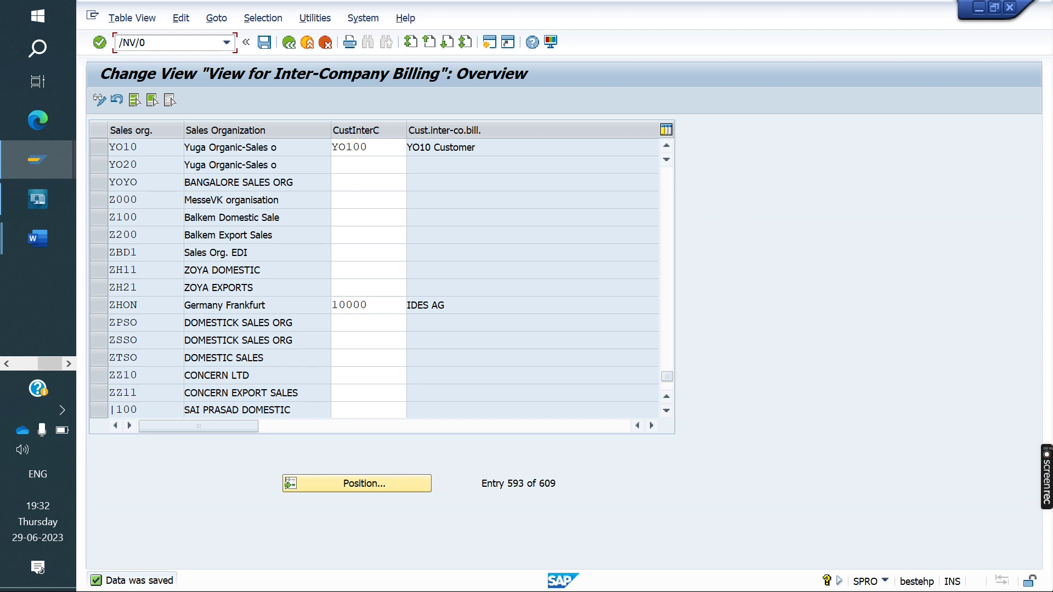
pyautogui.write('/NV/08')
pyautogui.press('Return')
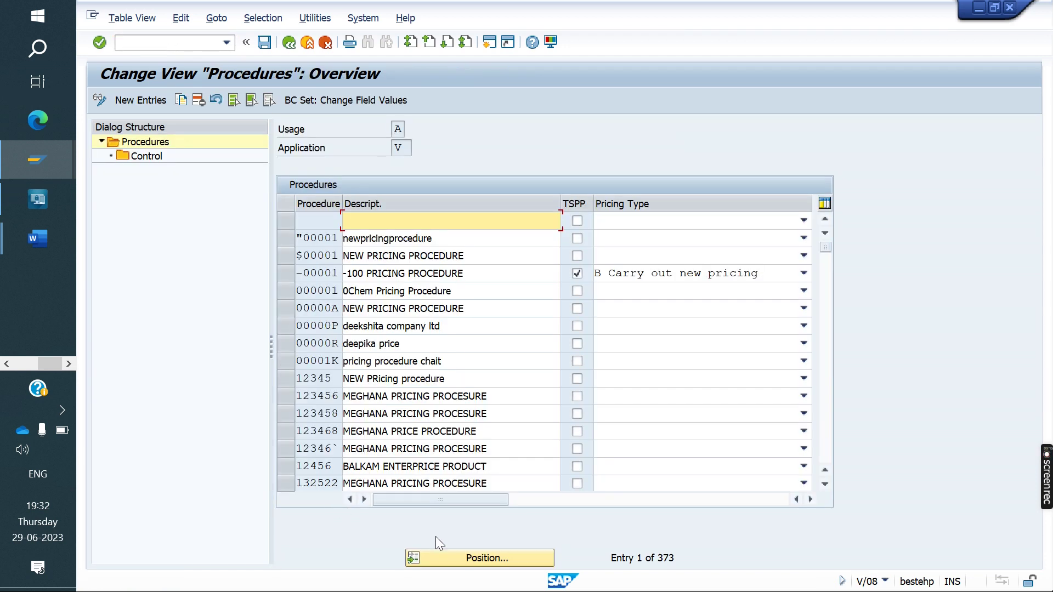
pyautogui.click(470, 555)
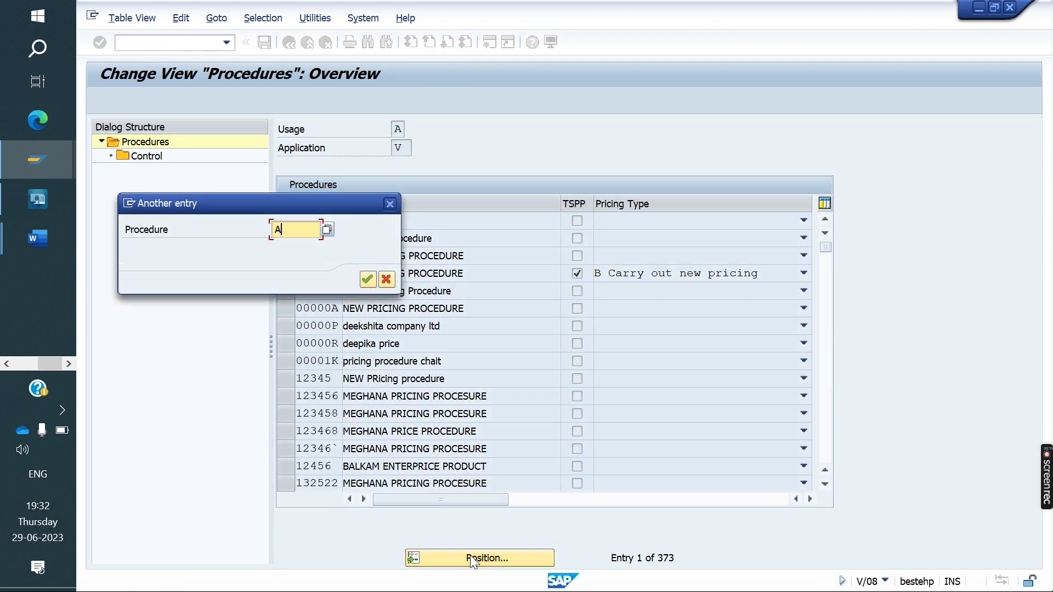
pyautogui.write('Z')
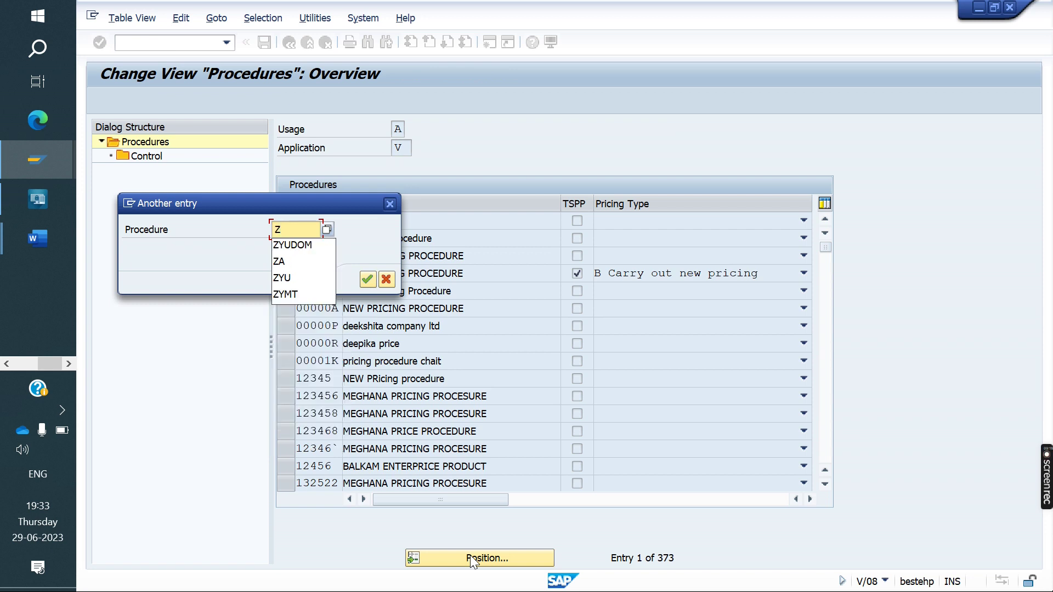
pyautogui.press('Down')
pyautogui.press('Return')
pyautogui.press('Return')
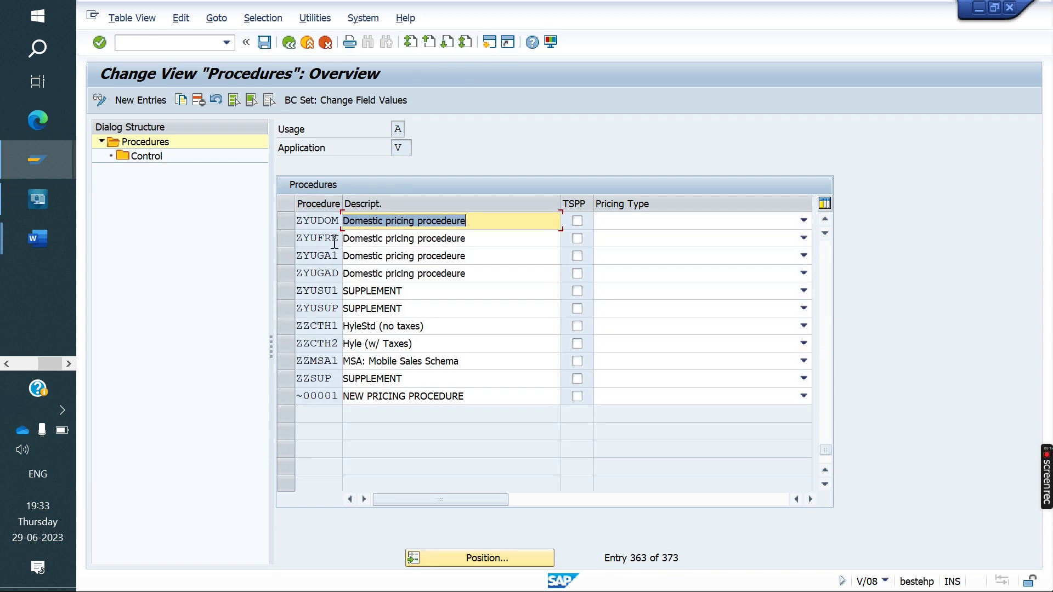
# Step: Check the intercompany price condition type PI01 in the control data of pricing procedure ZYUDOM, and return to the SAP Easy Access screen
pyautogui.click(285, 221)
pyautogui.click(143, 157)
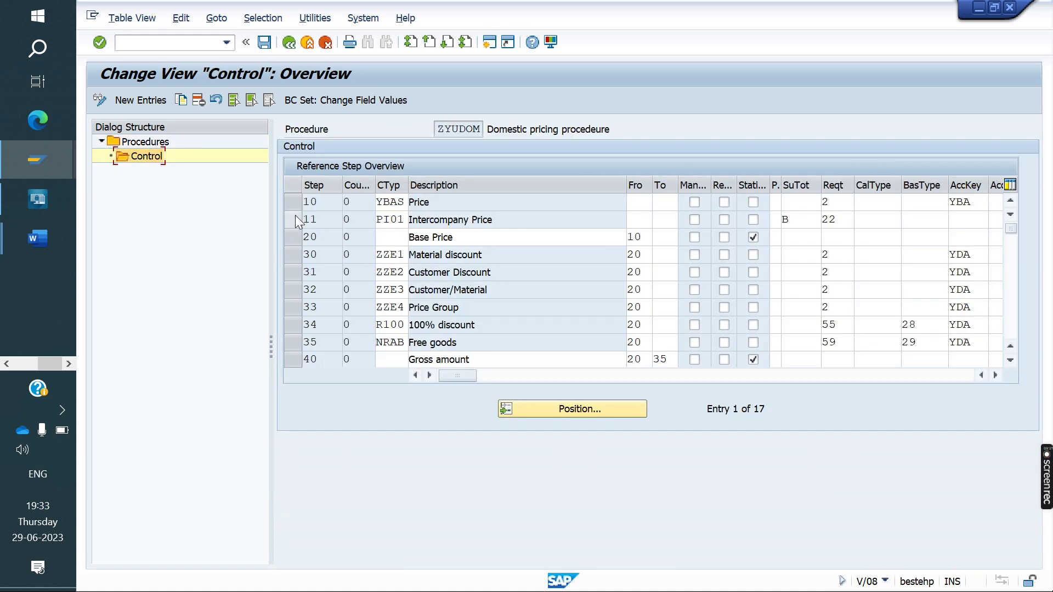
pyautogui.click(295, 217)
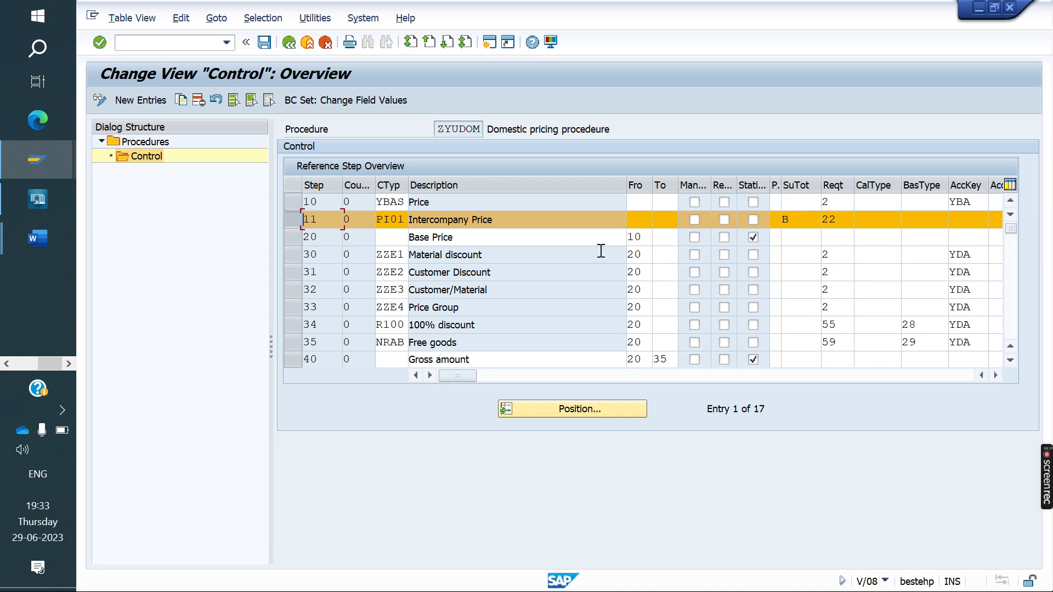
pyautogui.click(264, 43)
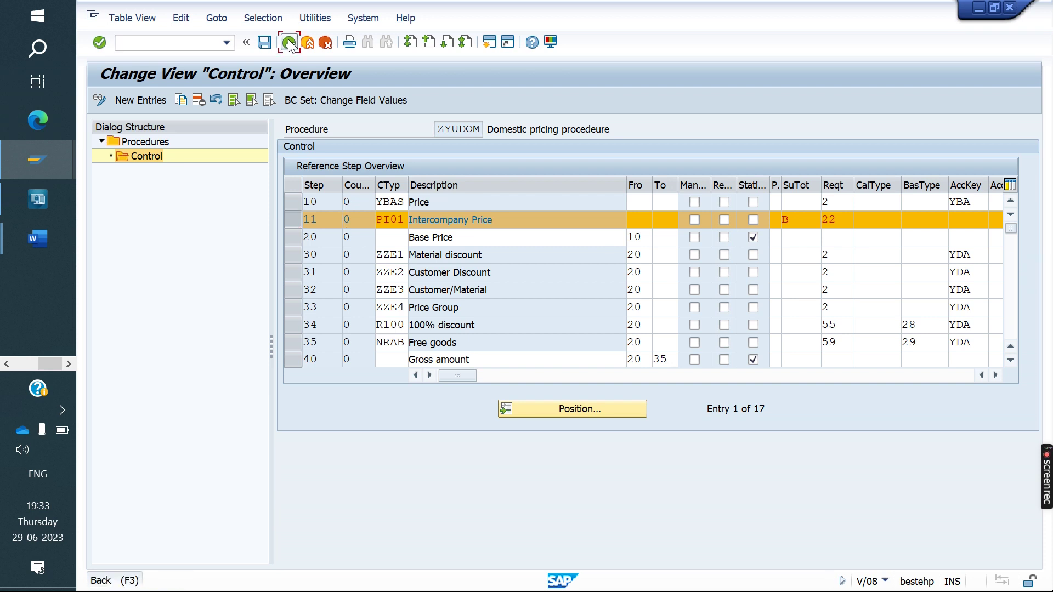
pyautogui.click(290, 42)
pyautogui.click(289, 43)
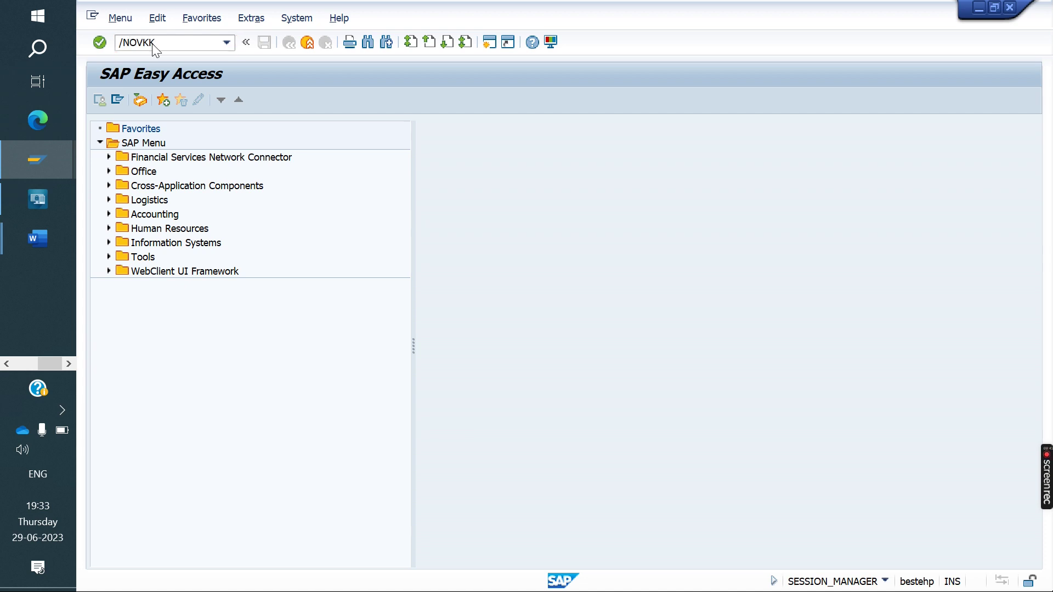
# Step: Open pricing procedure determination with transaction OVKK and position the table at sales organization RUSH, distribution channel ZA
pyautogui.press('Return')
pyautogui.click(265, 485)
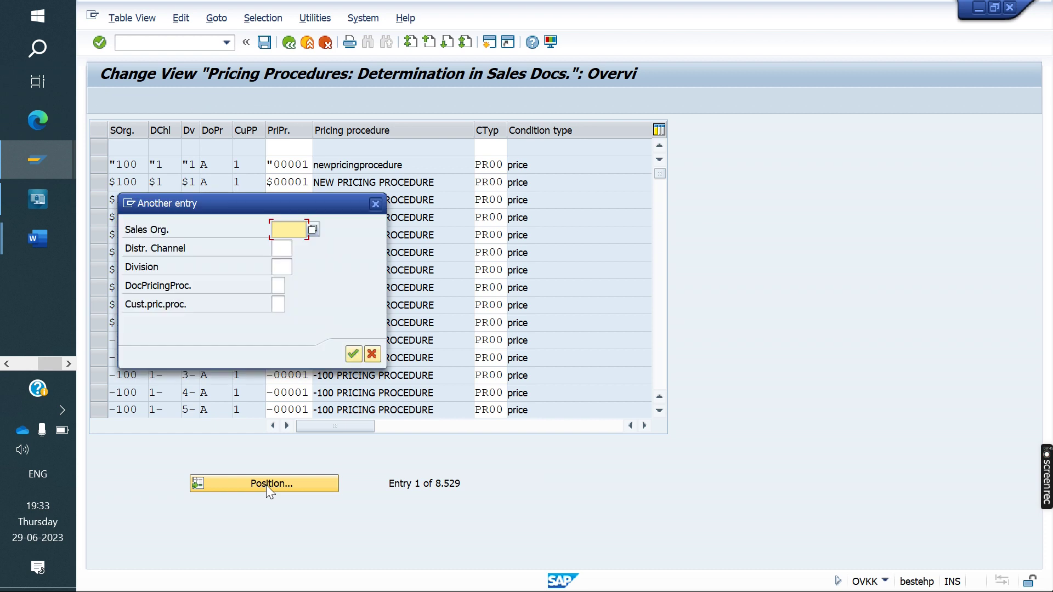
pyautogui.press('BackSpace')
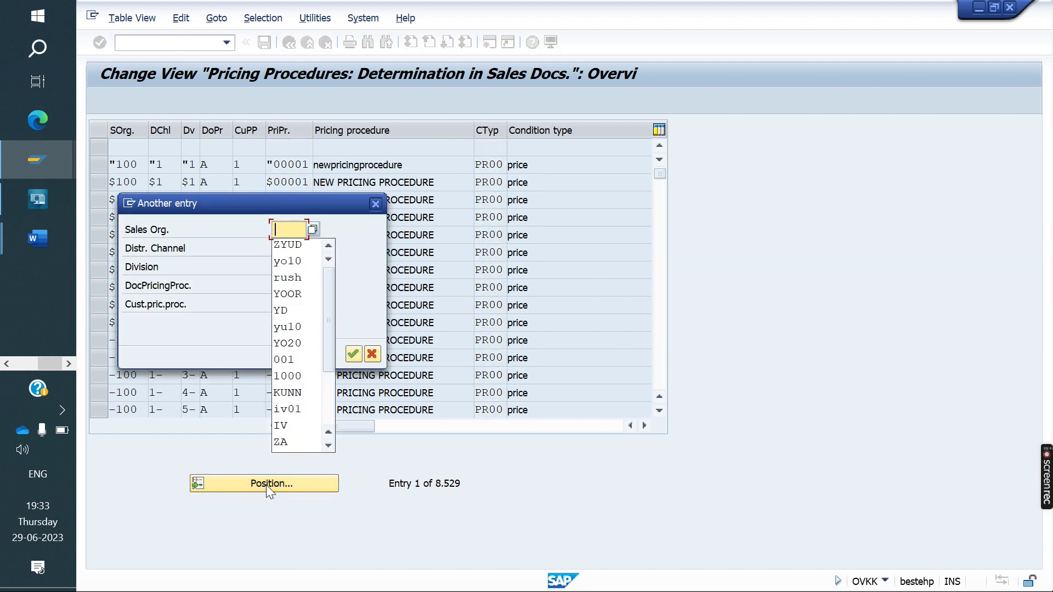
pyautogui.write('RUSH')
pyautogui.press('Down')
pyautogui.press('Tab')
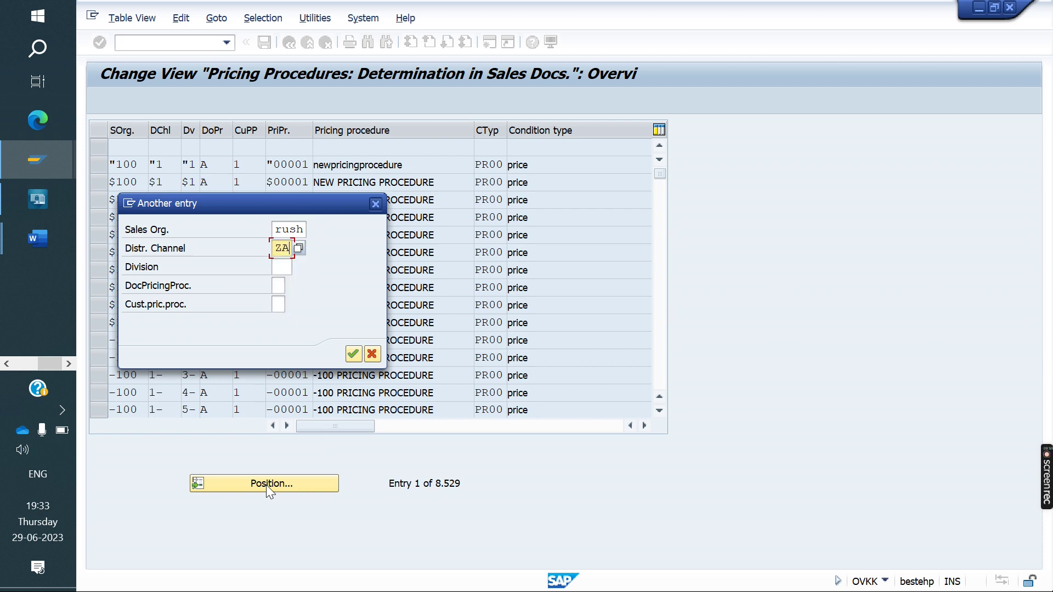
pyautogui.press('Return')
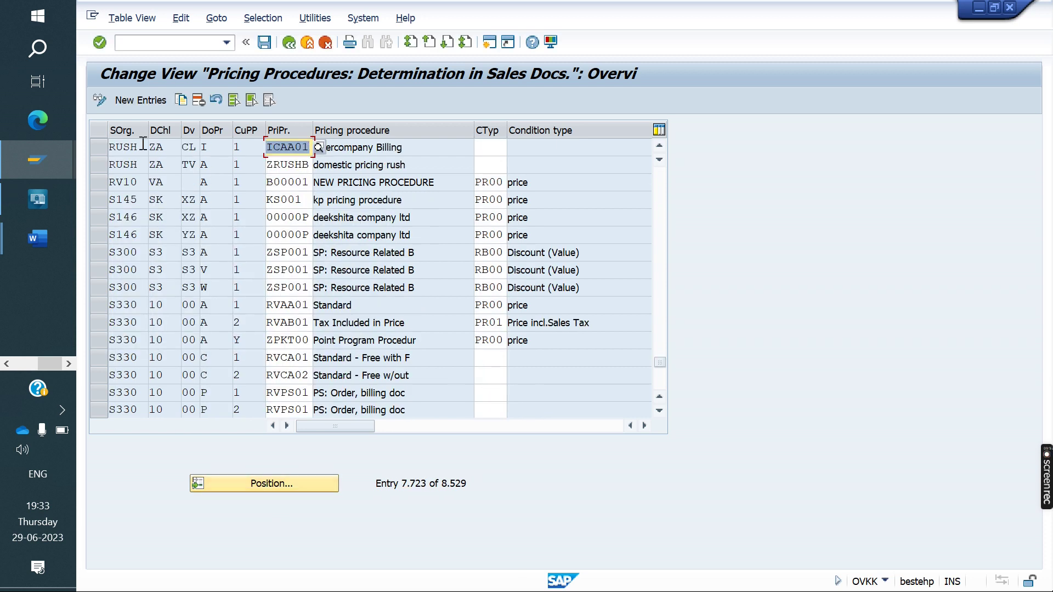
# Step: Check the pricing procedure and document pricing procedure in the RUSH entry for intercompany billing
pyautogui.click(95, 153)
pyautogui.moveTo(306, 148); pyautogui.dragTo(267, 147)
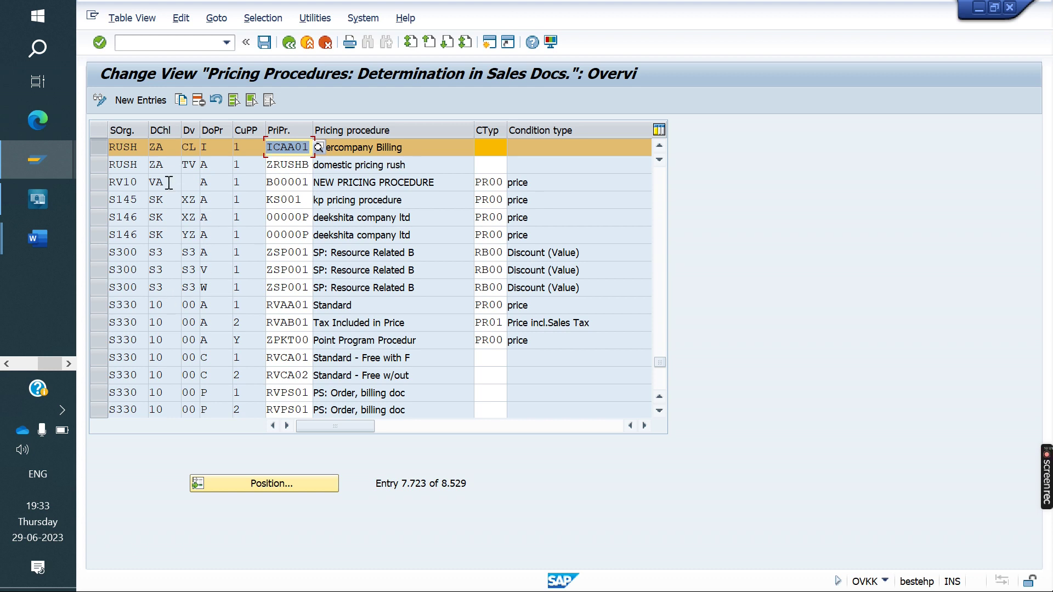
pyautogui.moveTo(260, 147); pyautogui.dragTo(202, 152)
pyautogui.click(203, 152)
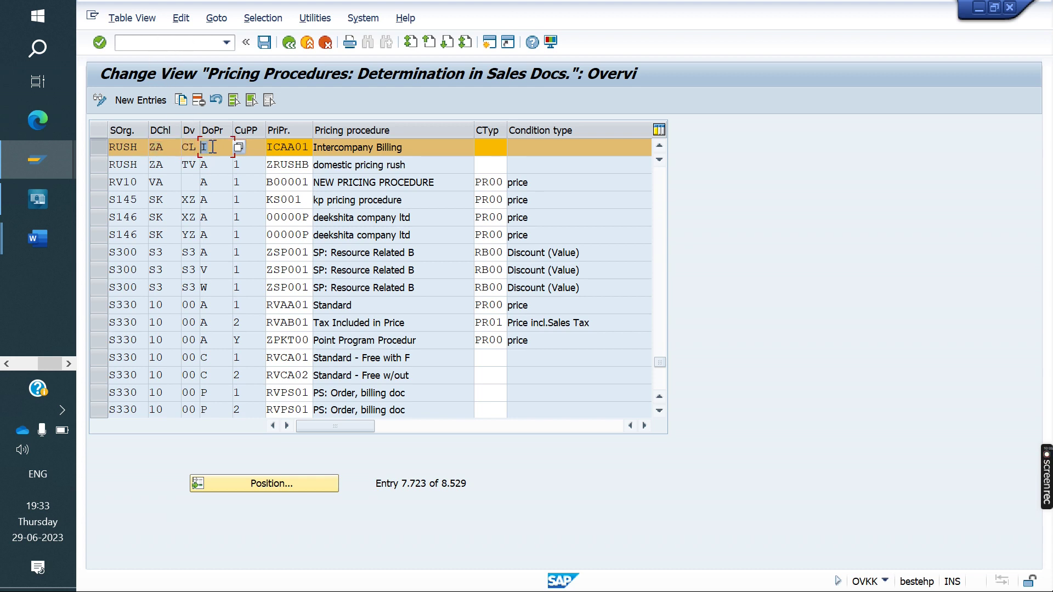
# Step: Open the billing document types with transaction VOFA and position the list at billing type IV
pyautogui.click(146, 43)
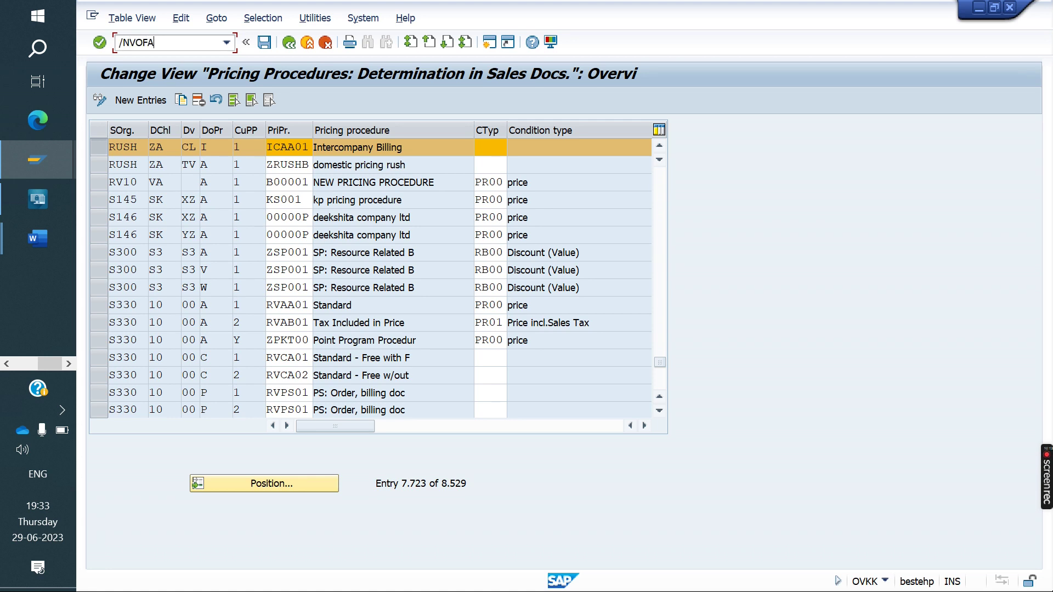
pyautogui.press('Return')
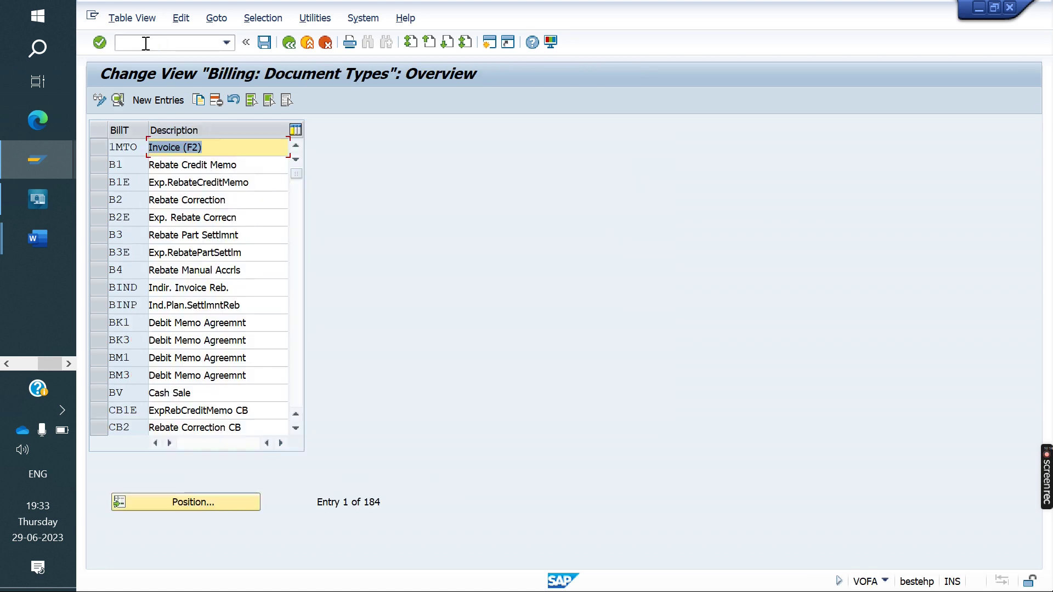
pyautogui.click(206, 502)
pyautogui.write('IV')
pyautogui.press('Return')
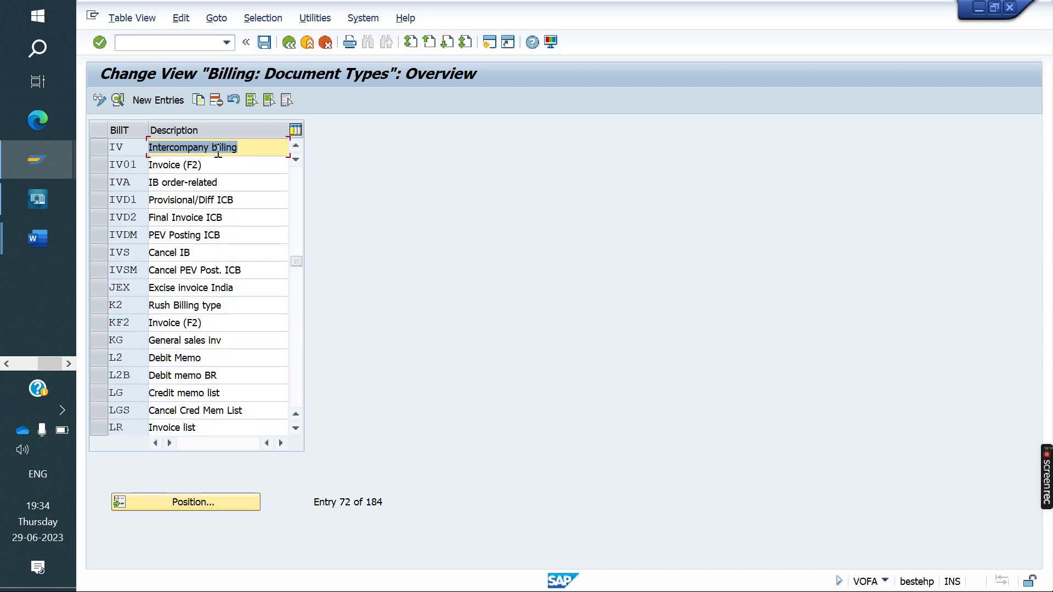
# Step: Open the details of billing type IV and check its document pricing procedure under account assignment and pricing
pyautogui.doubleClick(123, 145)
pyautogui.scroll(-5, 318, 305)
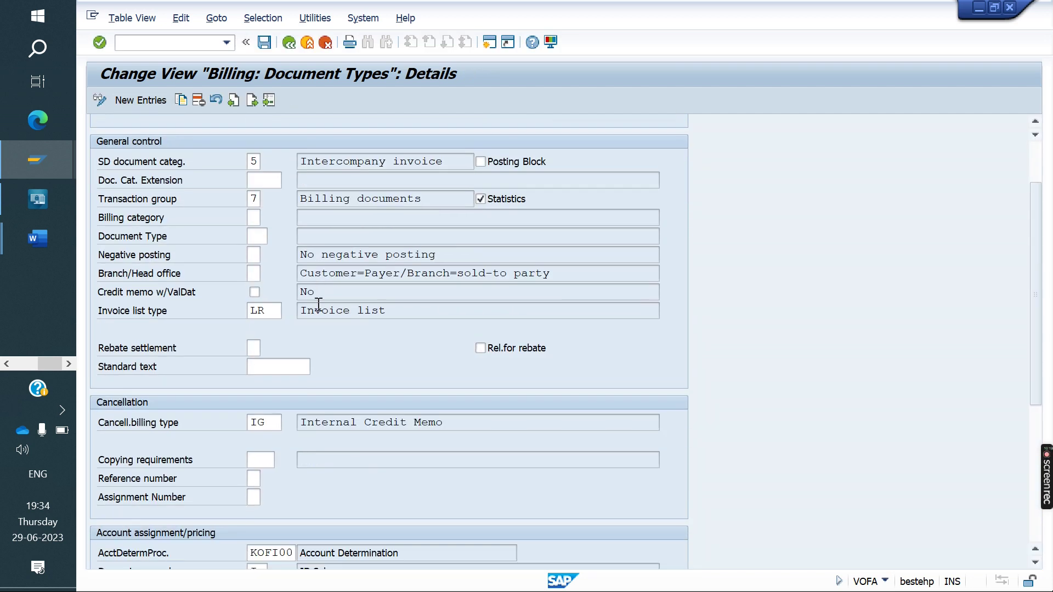
pyautogui.scroll(-2, 318, 304)
pyautogui.doubleClick(258, 374)
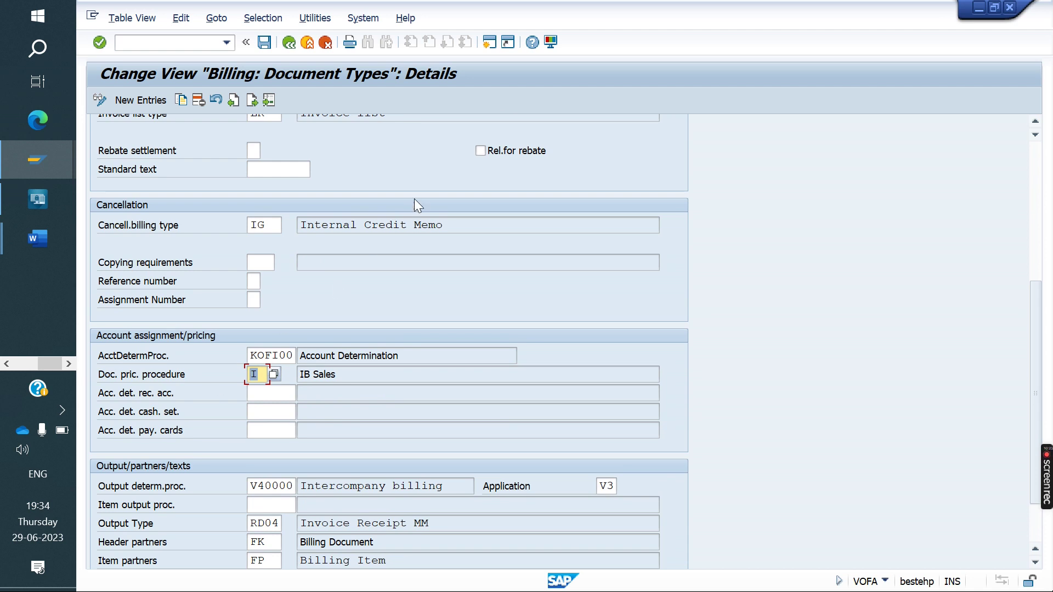
pyautogui.scroll(1, 415, 199)
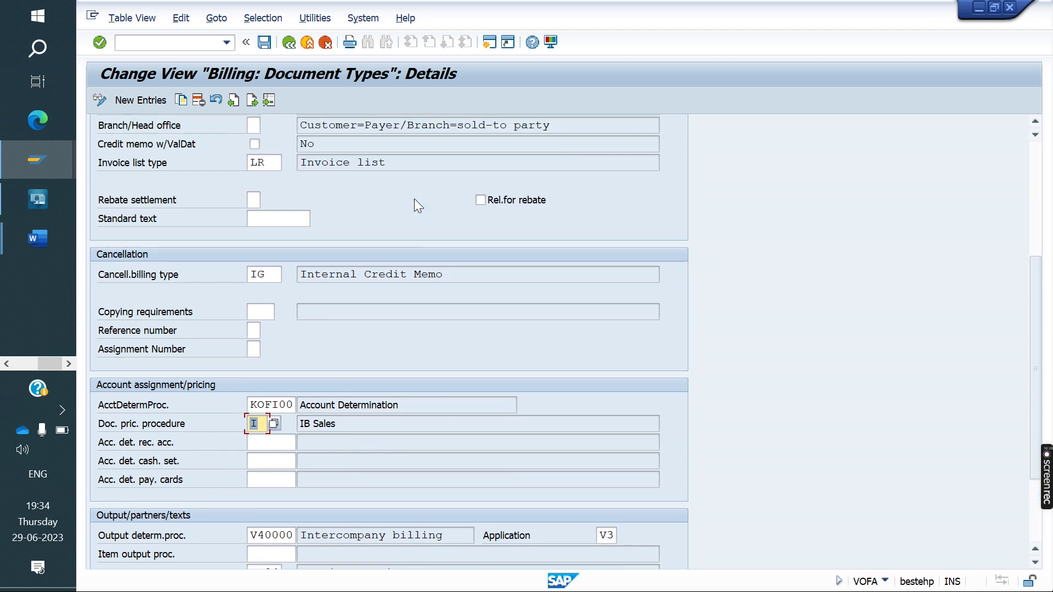
pyautogui.scroll(5, 415, 202)
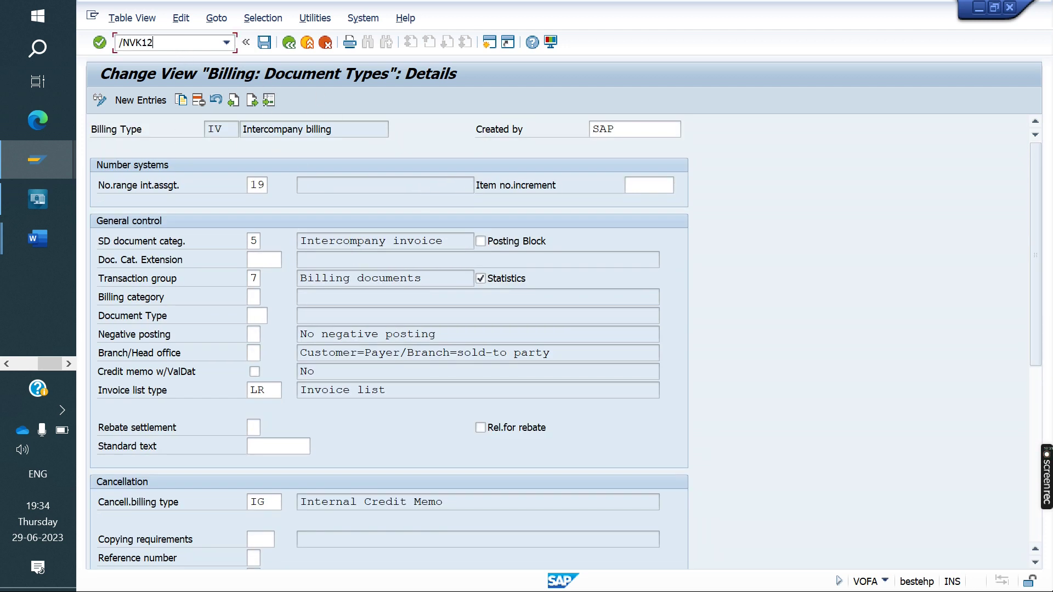
# Step: Open condition record maintenance with transaction VK12 for condition type PI01
pyautogui.press('Return')
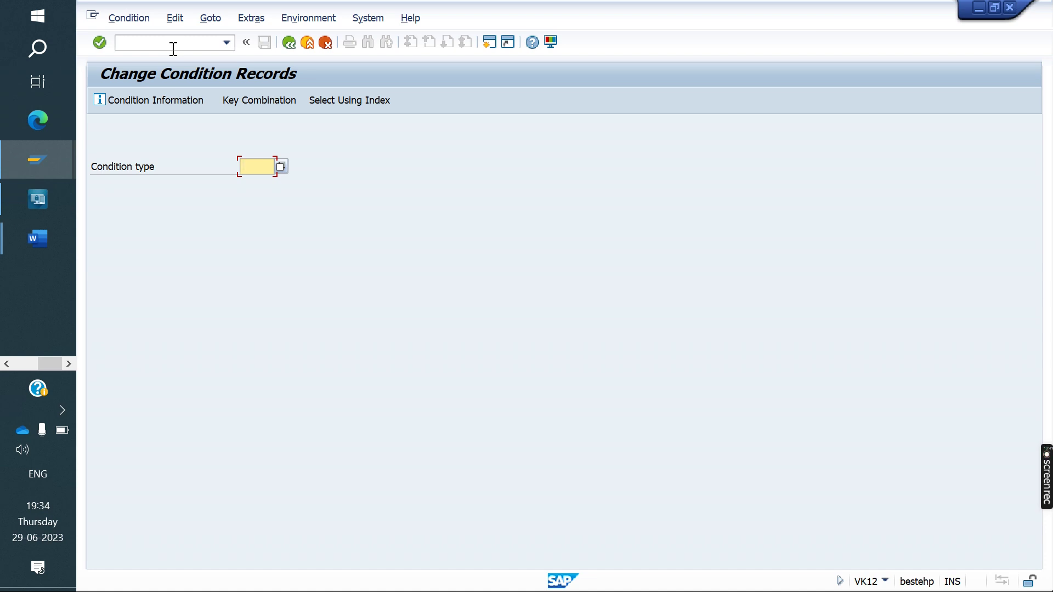
pyautogui.press('BackSpace')
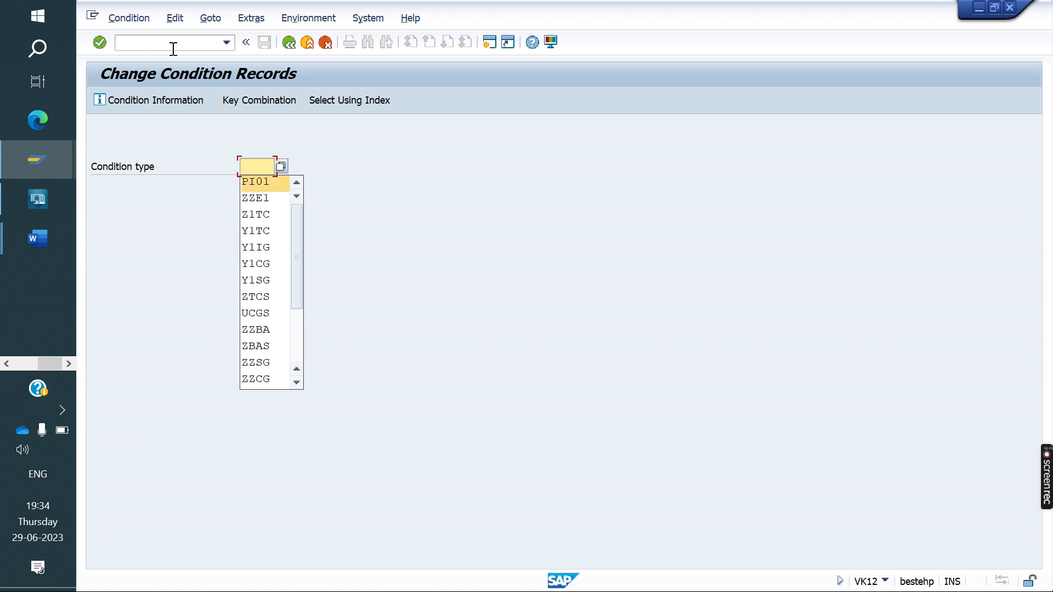
pyautogui.press('Return')
pyautogui.press('Return')
# Step: Try to list the PI01 condition records for sales organization RUSH and plant YO10, and return to the condition type selection
pyautogui.press('Tab')
pyautogui.press('Down')
pyautogui.press('Return')
pyautogui.click(93, 97)
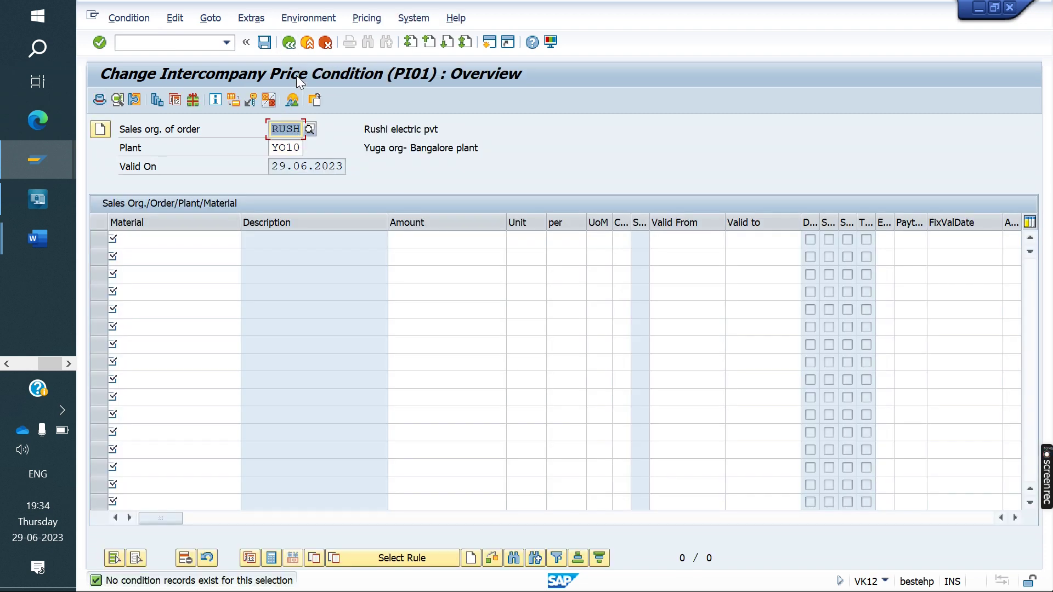
pyautogui.click(289, 43)
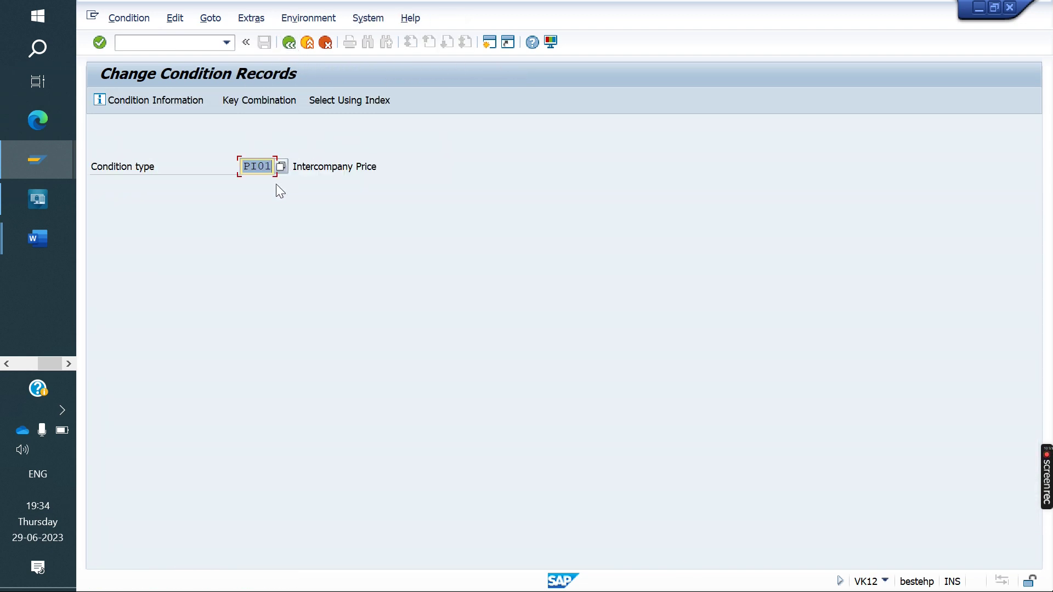
# Step: List the PI01 condition records for sales organization YO10, plant YO10 and material 50065562
pyautogui.press('Return')
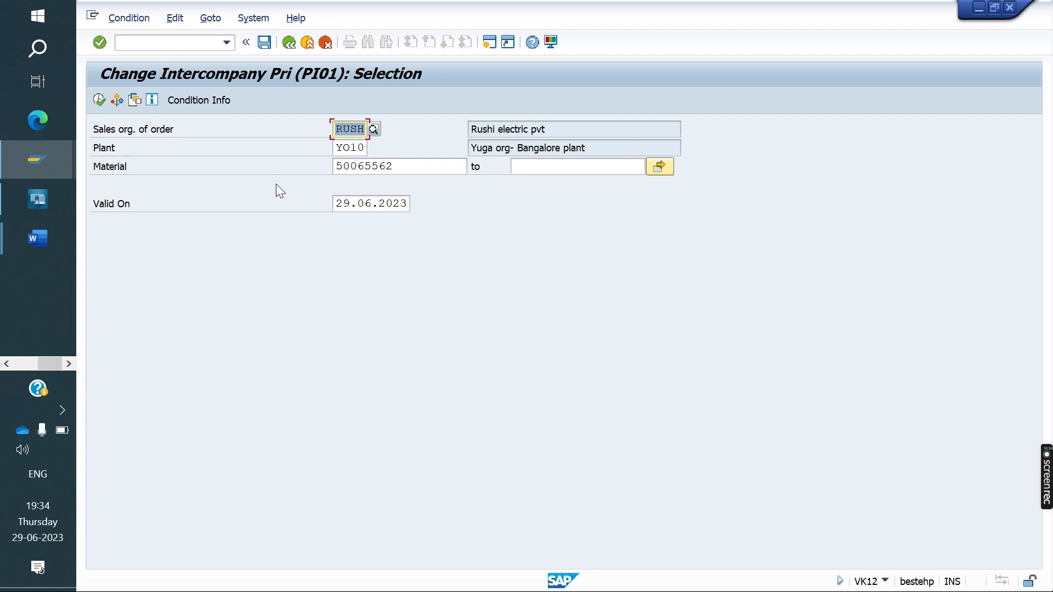
pyautogui.press('BackSpace')
pyautogui.press('Down')
pyautogui.press('Down')
pyautogui.press('Up')
pyautogui.press('Return')
pyautogui.press('Return')
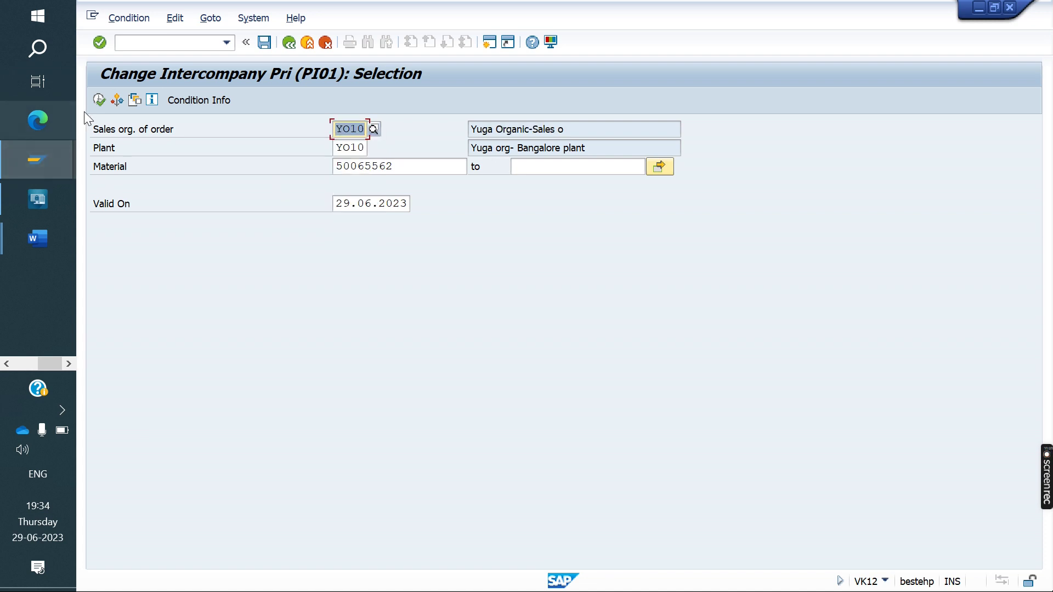
pyautogui.click(98, 100)
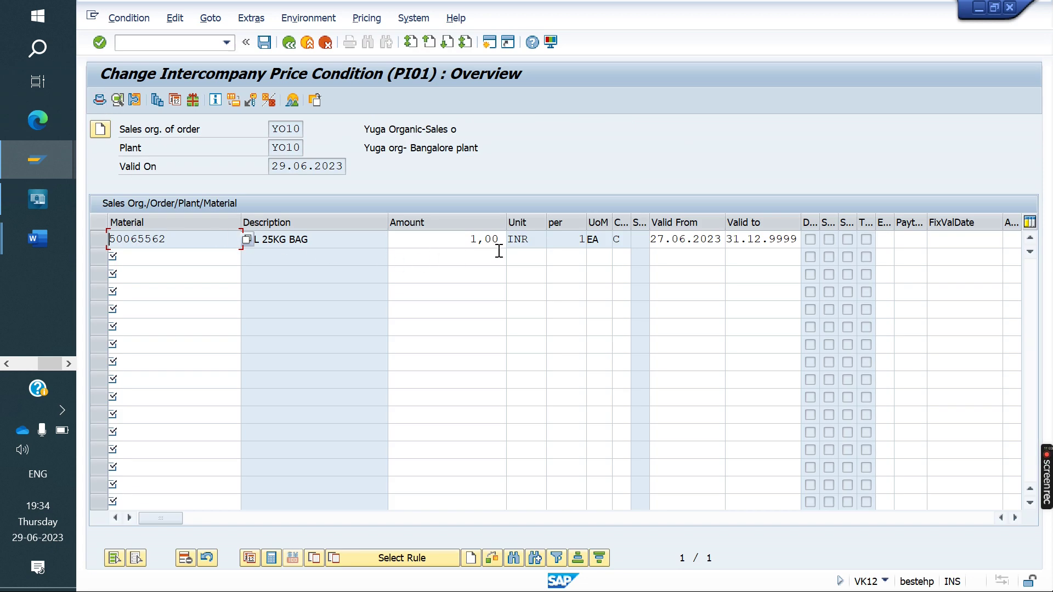
# Step: Set the PI01 amount for material 50065562 to 100 INR and save the condition record
pyautogui.doubleClick(454, 237)
pyautogui.write('100')
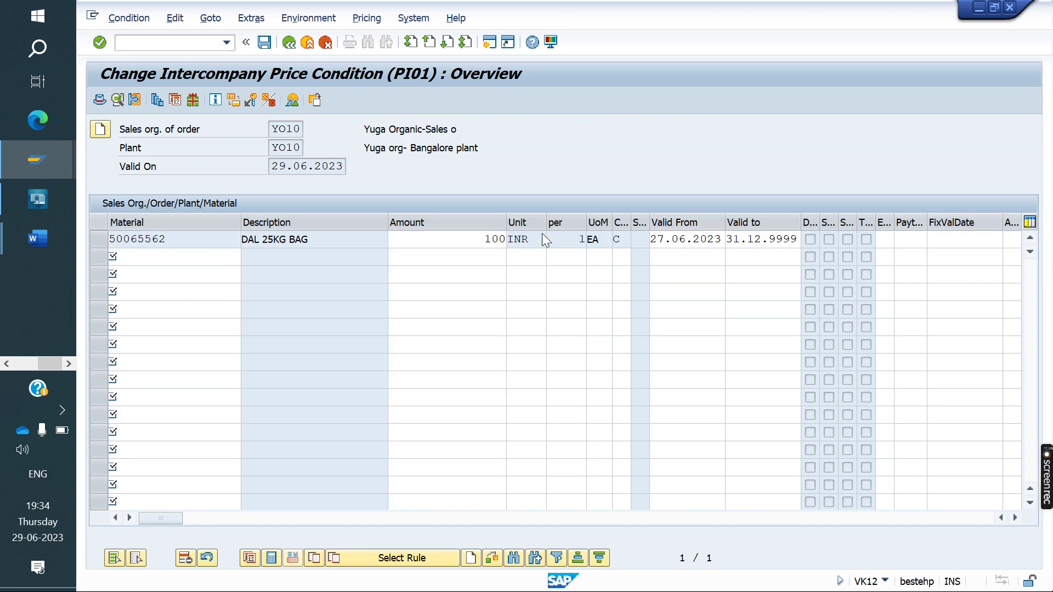
pyautogui.press('Return')
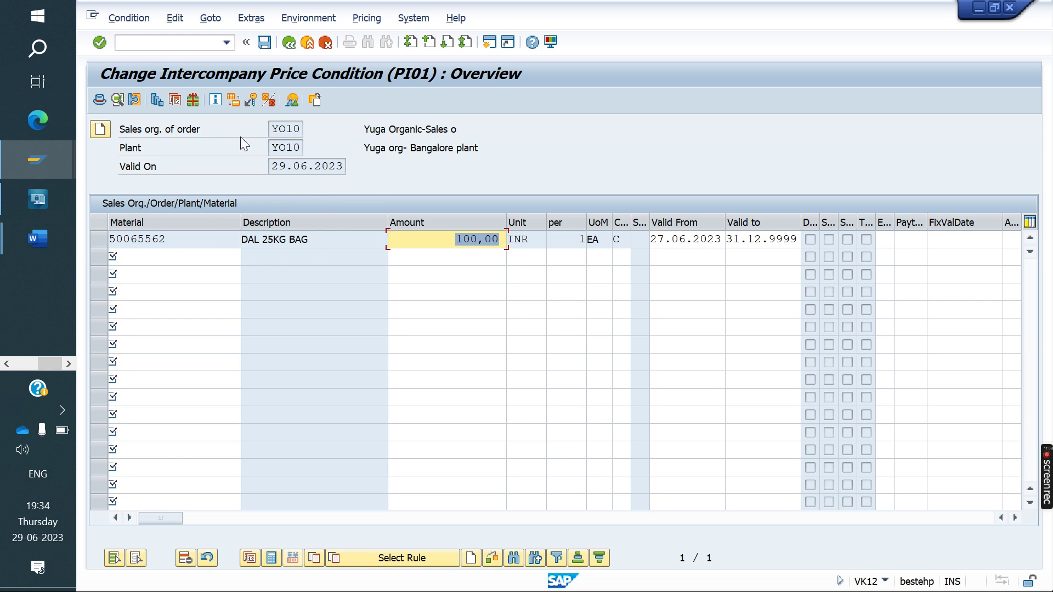
pyautogui.click(265, 43)
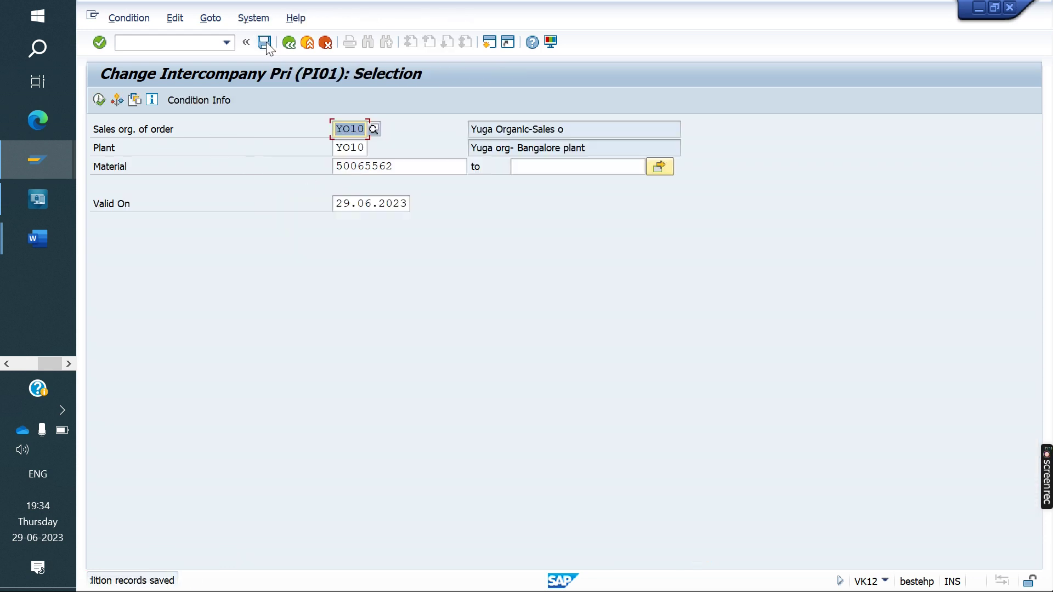
# Step: Switch to the Intercompany Sale notes in Word
pyautogui.click(39, 244)
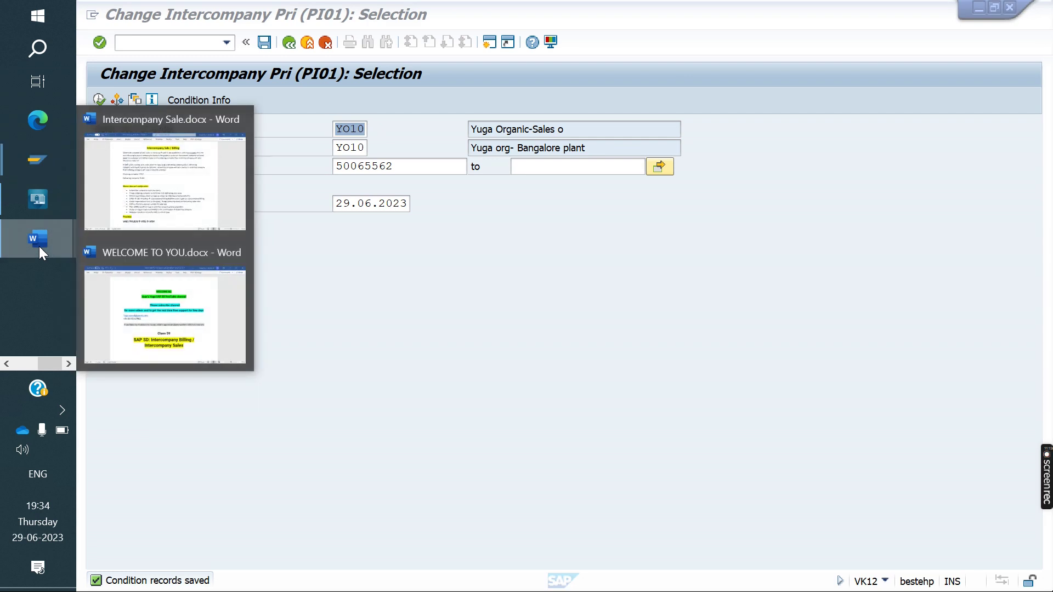
pyautogui.click(165, 181)
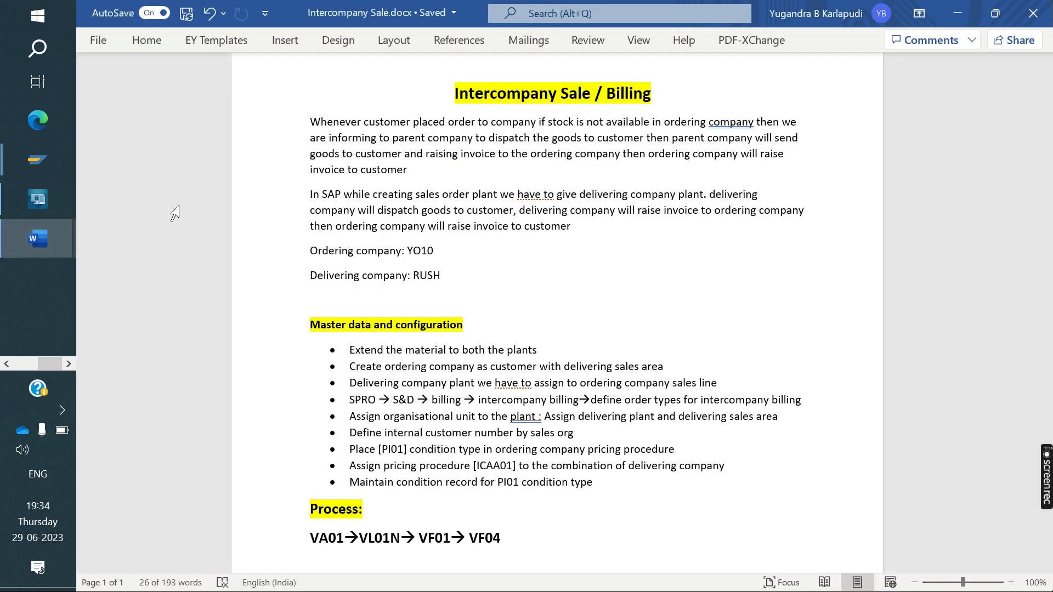
# Step: Review the master data and configuration checklist in the notes, from extending the material to maintaining the PI01 condition record
pyautogui.click(514, 329)
pyautogui.moveTo(371, 350); pyautogui.dragTo(557, 351)
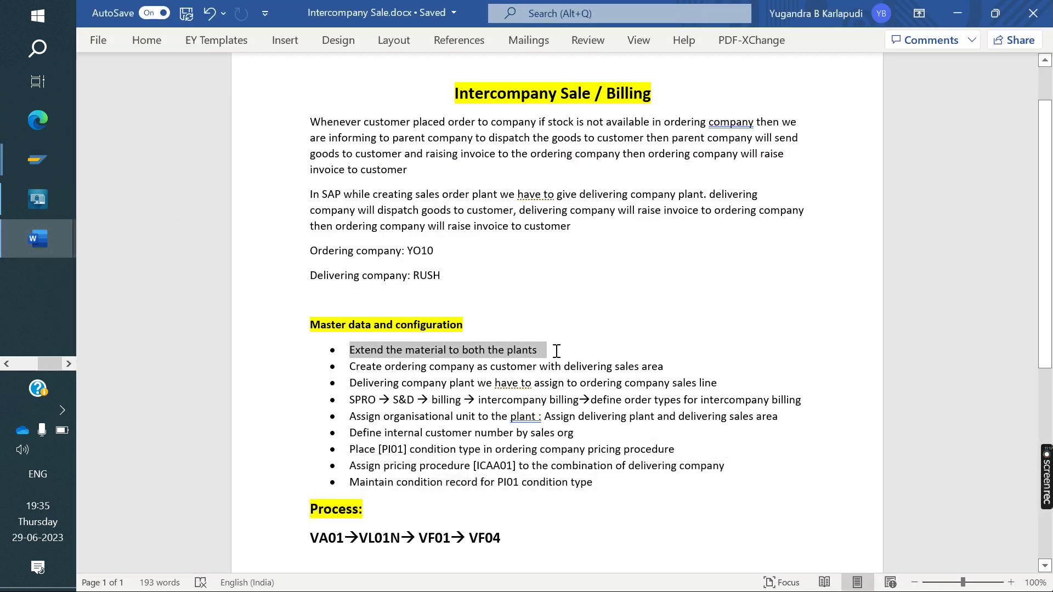
pyautogui.moveTo(370, 368); pyautogui.dragTo(665, 366)
pyautogui.moveTo(364, 383); pyautogui.dragTo(699, 386)
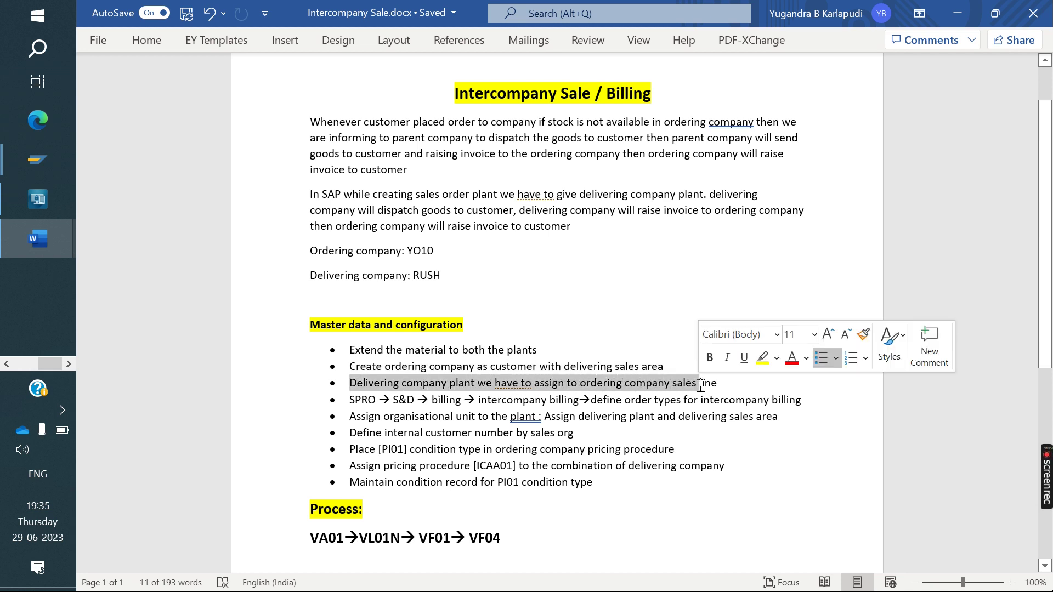
pyautogui.moveTo(350, 400); pyautogui.dragTo(770, 400)
pyautogui.moveTo(349, 416); pyautogui.dragTo(638, 416)
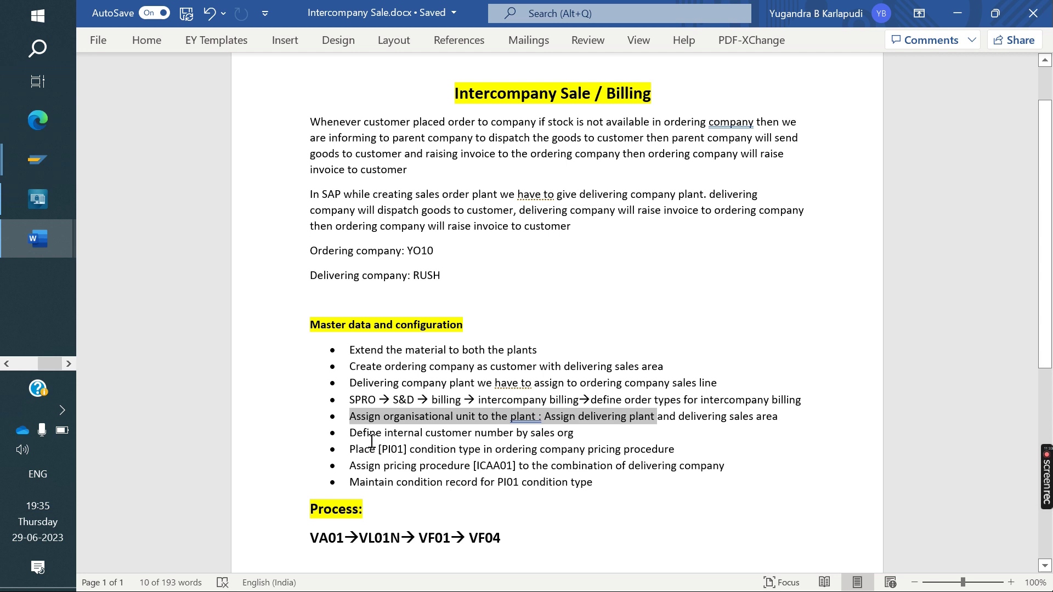
pyautogui.moveTo(351, 433); pyautogui.dragTo(583, 435)
pyautogui.moveTo(351, 450); pyautogui.dragTo(580, 451)
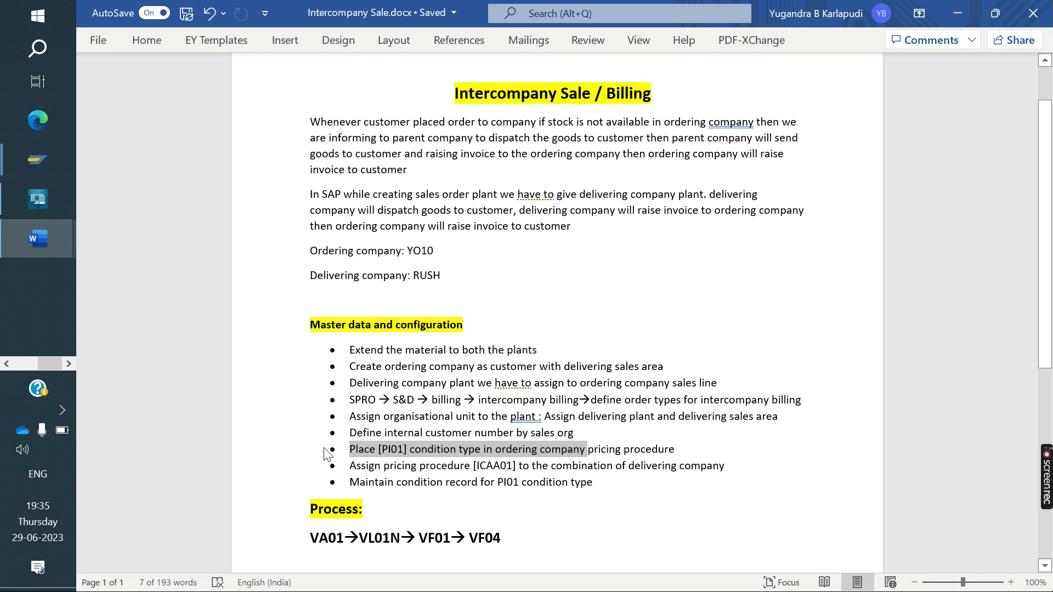
pyautogui.moveTo(369, 466); pyautogui.dragTo(627, 466)
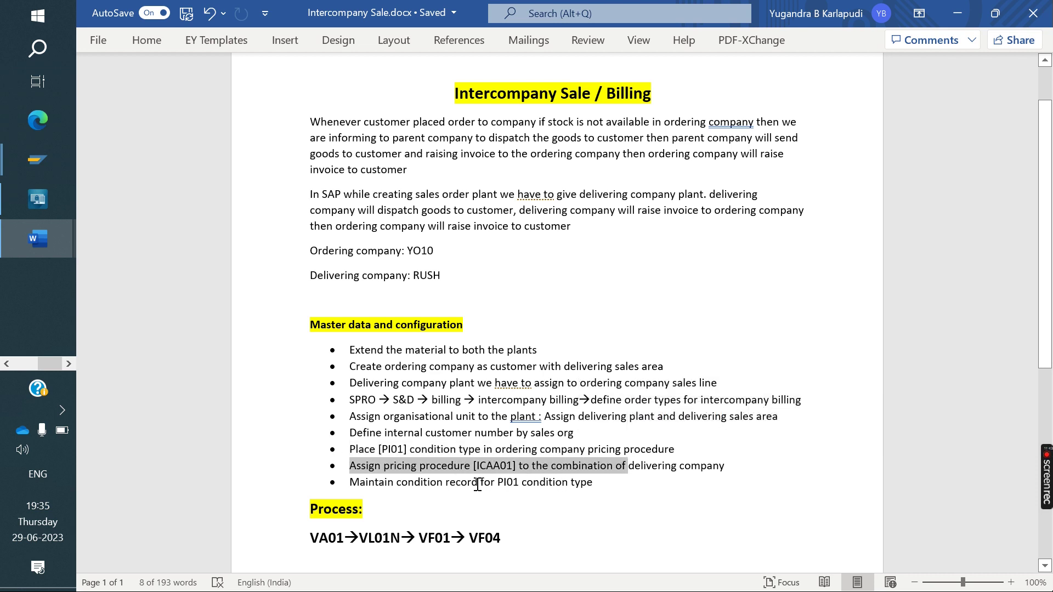
pyautogui.moveTo(354, 482); pyautogui.dragTo(595, 492)
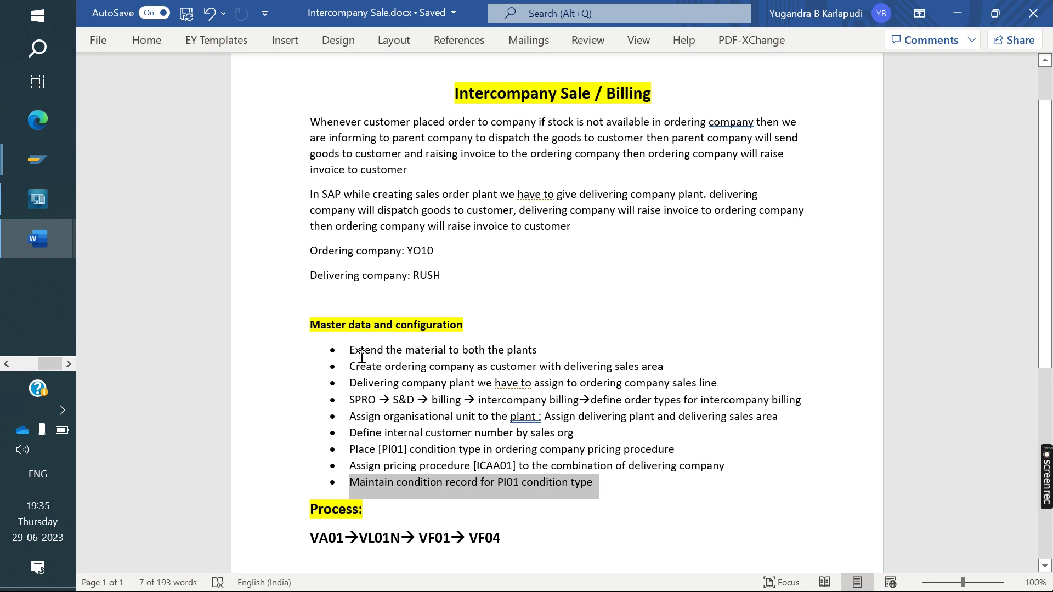
pyautogui.moveTo(359, 352); pyautogui.dragTo(416, 417)
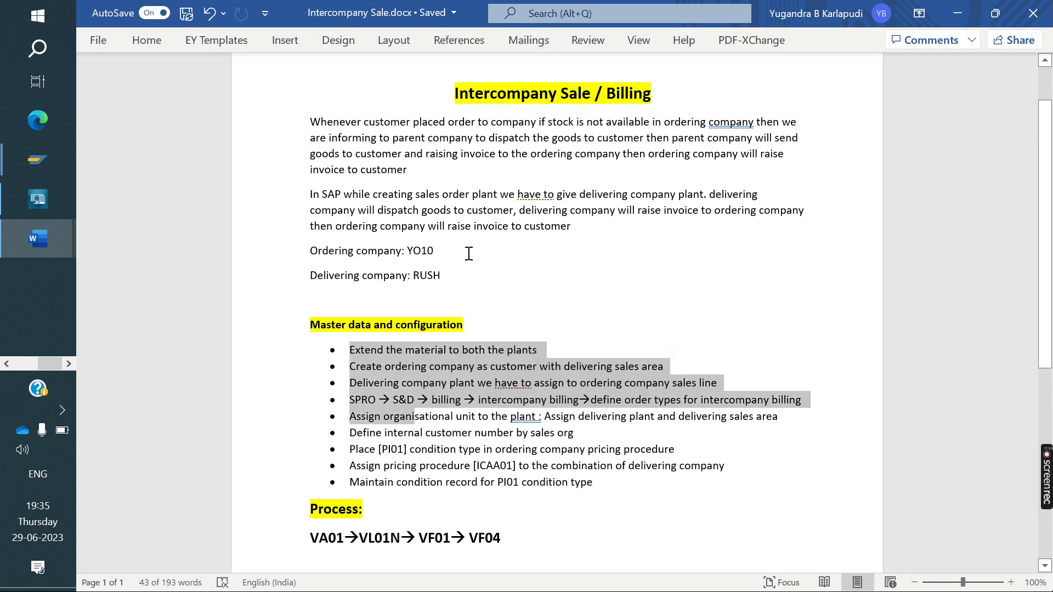
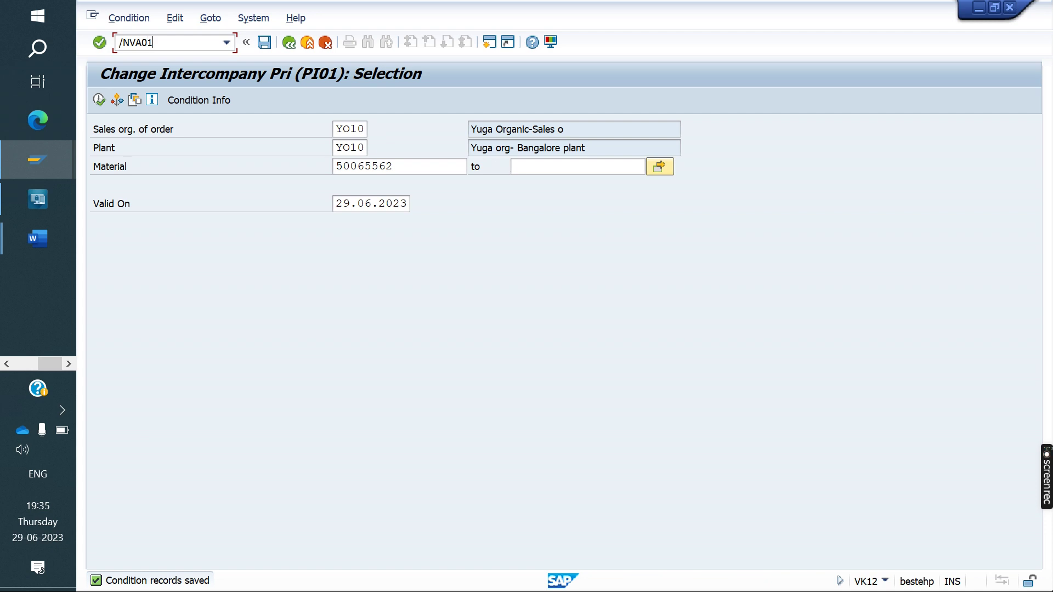
# Step: Start a sales order in VA01 with order type YOOR, sales organization YO10, distribution channel YD and division YR
pyautogui.press('Return')
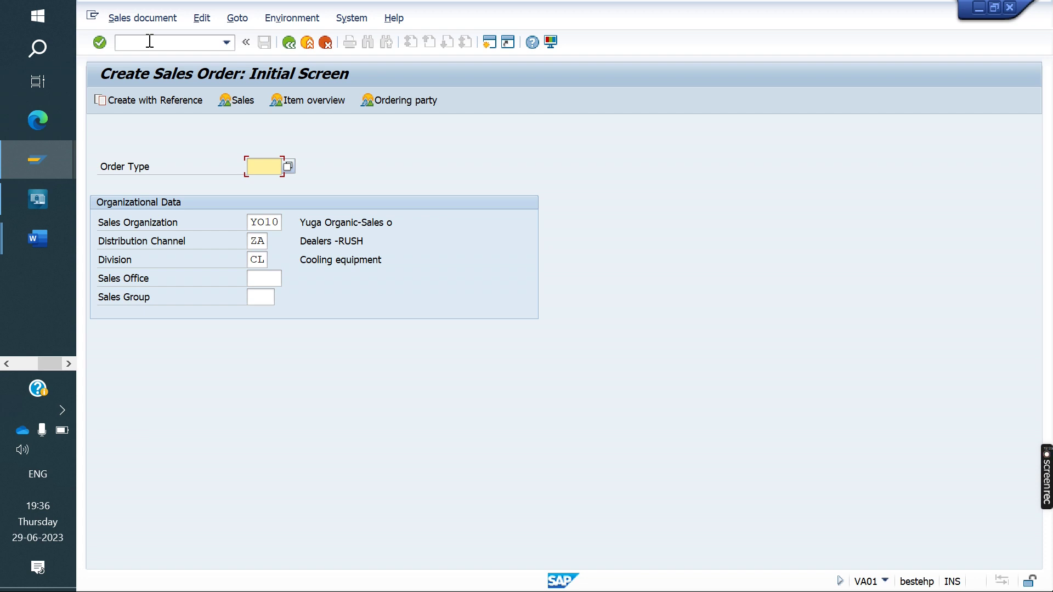
pyautogui.press('BackSpace')
pyautogui.press('Down')
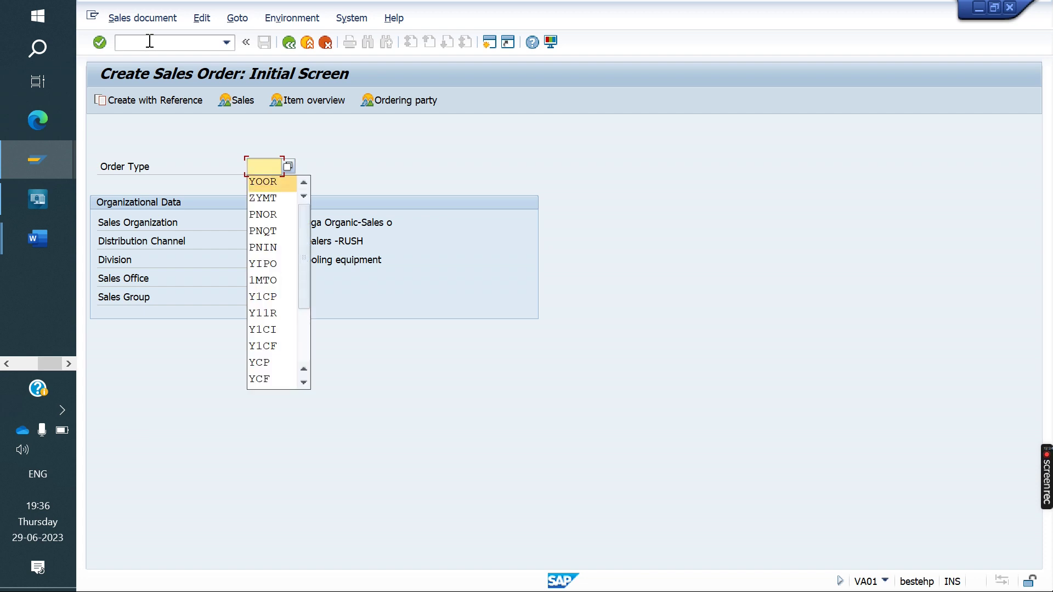
pyautogui.press('Return')
pyautogui.press('Tab')
pyautogui.press('Tab')
pyautogui.press('BackSpace')
pyautogui.press('Down')
pyautogui.press('Return')
pyautogui.press('Tab')
pyautogui.press('BackSpace')
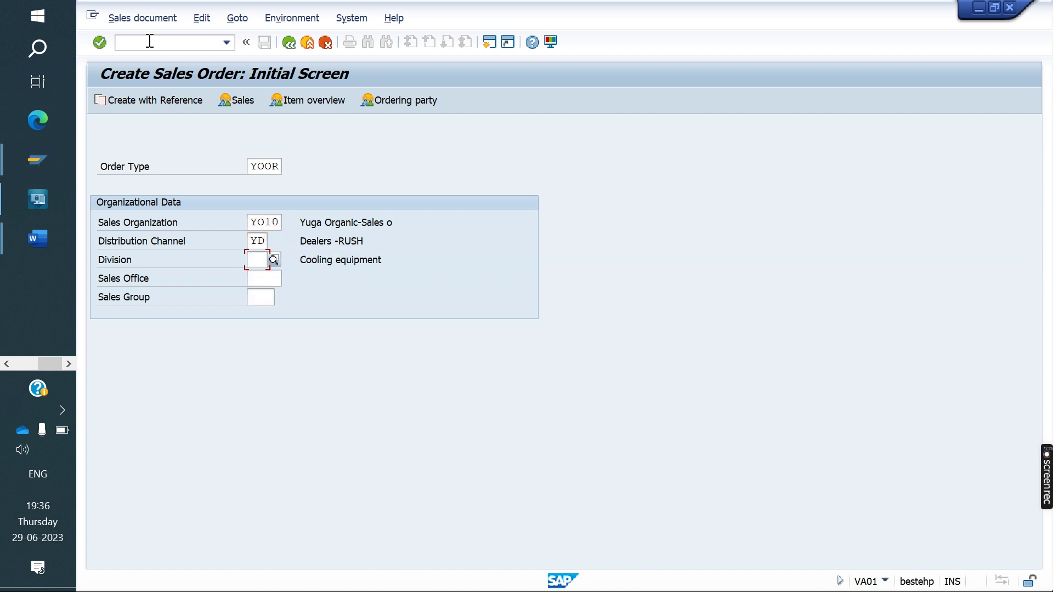
pyautogui.press('Down')
pyautogui.press('Return')
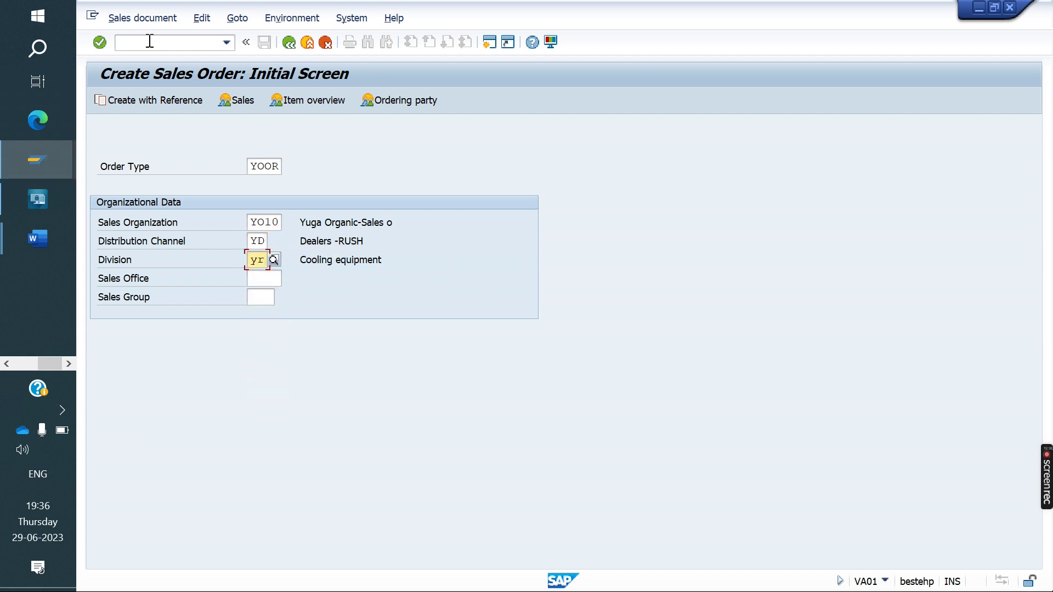
pyautogui.press('Return')
# Step: Enter the sold-to party's customer number and the purchase order number in the order header
pyautogui.press('BackSpace')
pyautogui.press('Down')
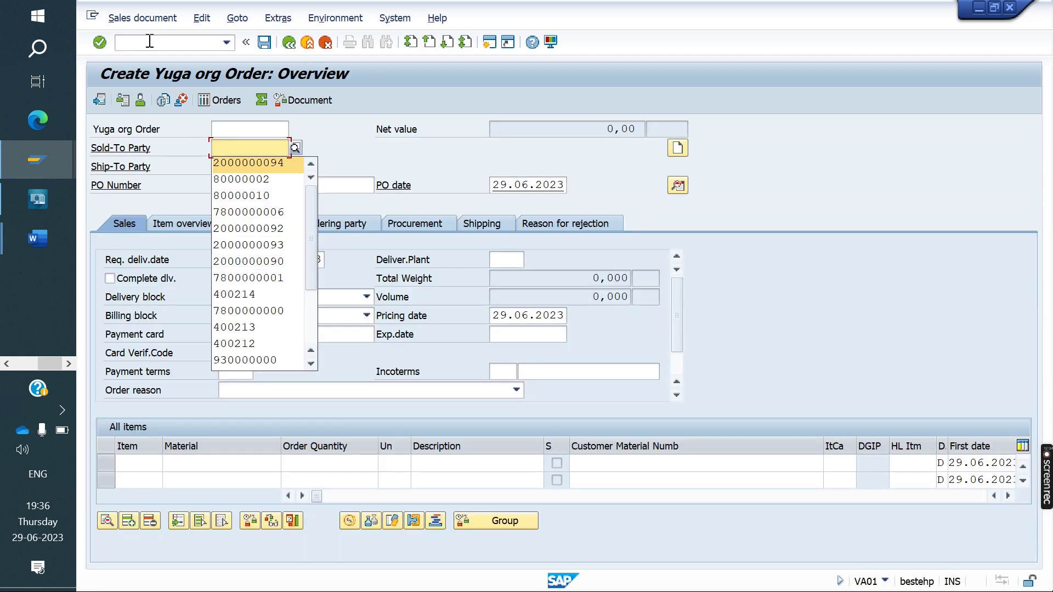
pyautogui.press('Return')
pyautogui.press('BackSpace')
pyautogui.press('Down')
pyautogui.press('Down')
pyautogui.press('Down')
pyautogui.press('Return')
pyautogui.press('Return')
pyautogui.press('BackSpace')
pyautogui.press('Down')
pyautogui.press('Return')
pyautogui.press('Return')
# Step: Add material 50065562 as the first order item with an order quantity of 2
pyautogui.press('BackSpace')
pyautogui.press('Down')
pyautogui.press('Return')
pyautogui.press('Return')
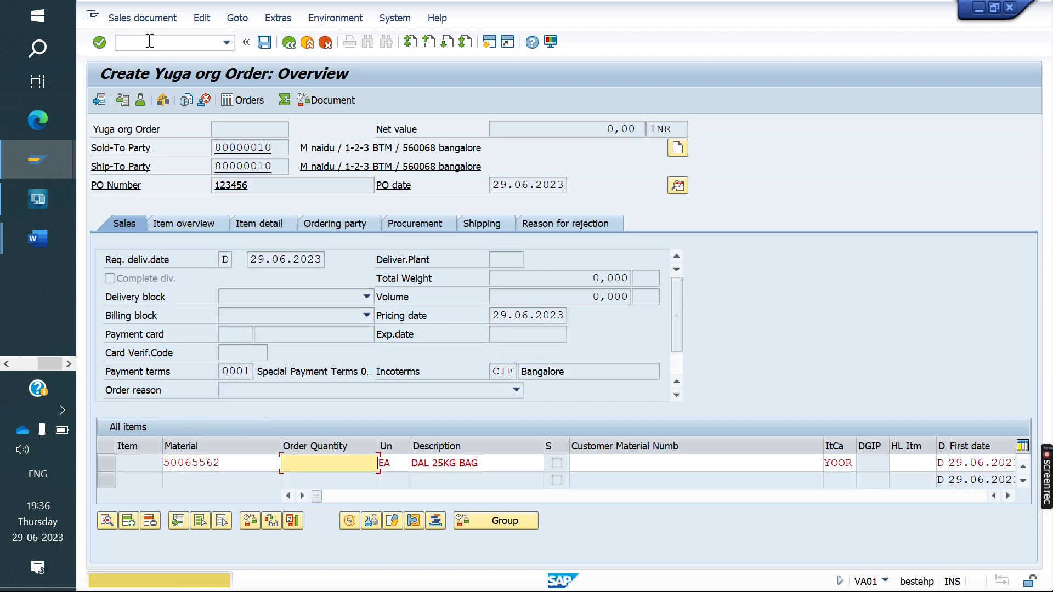
pyautogui.write('2')
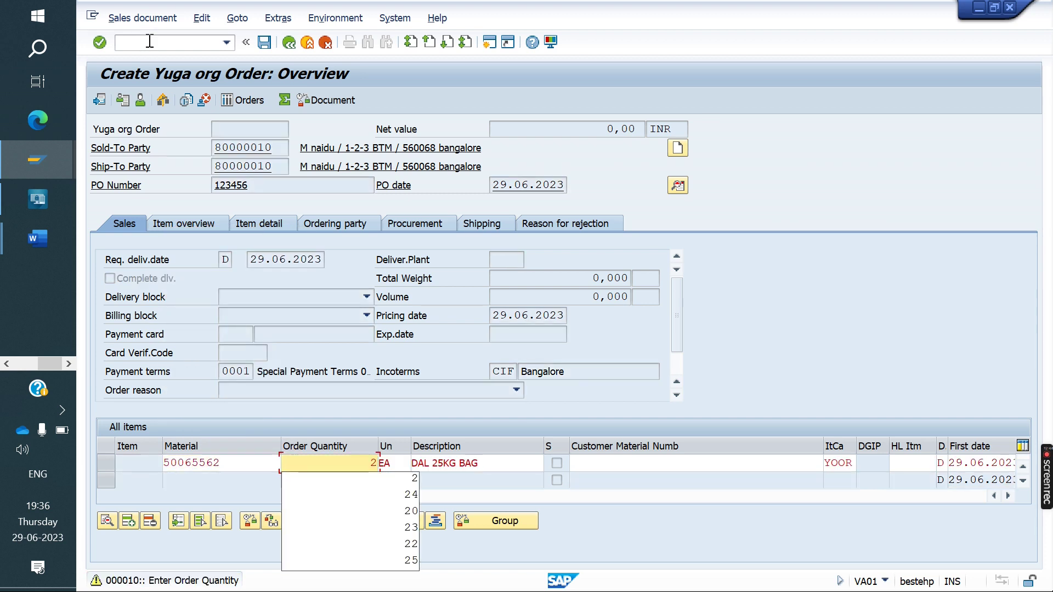
pyautogui.press('Return')
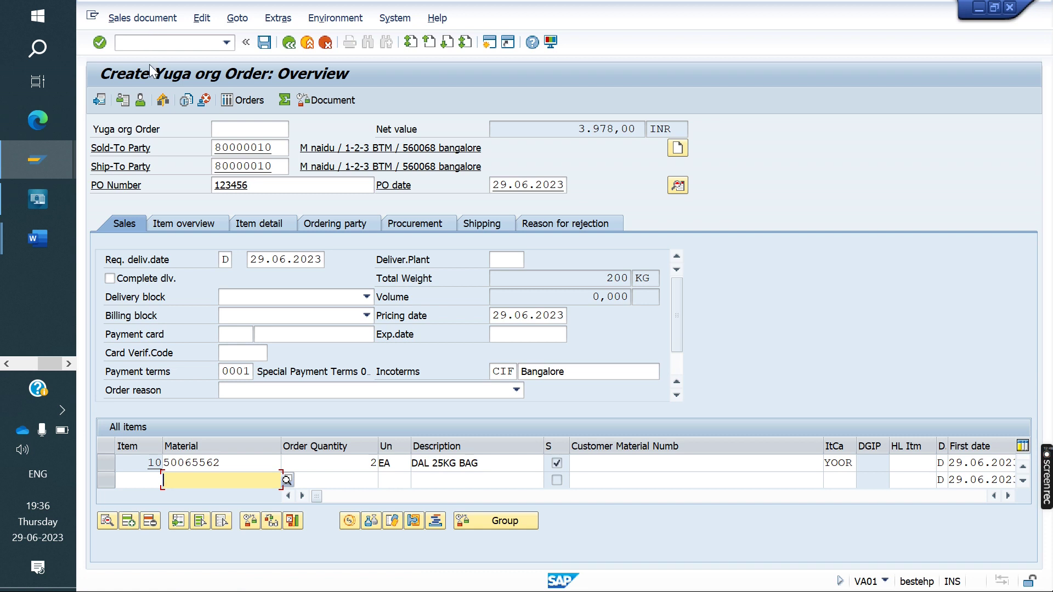
# Step: Set the delivering plant of the material 50065562 item to RUSH
pyautogui.moveTo(317, 495); pyautogui.dragTo(347, 497)
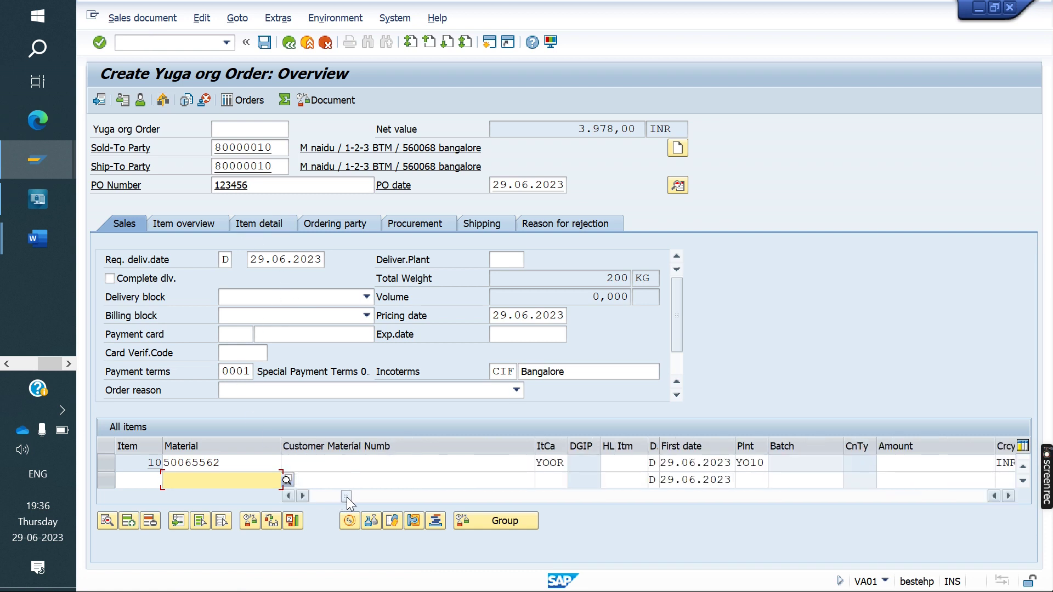
pyautogui.click(764, 464)
pyautogui.write('RUSH')
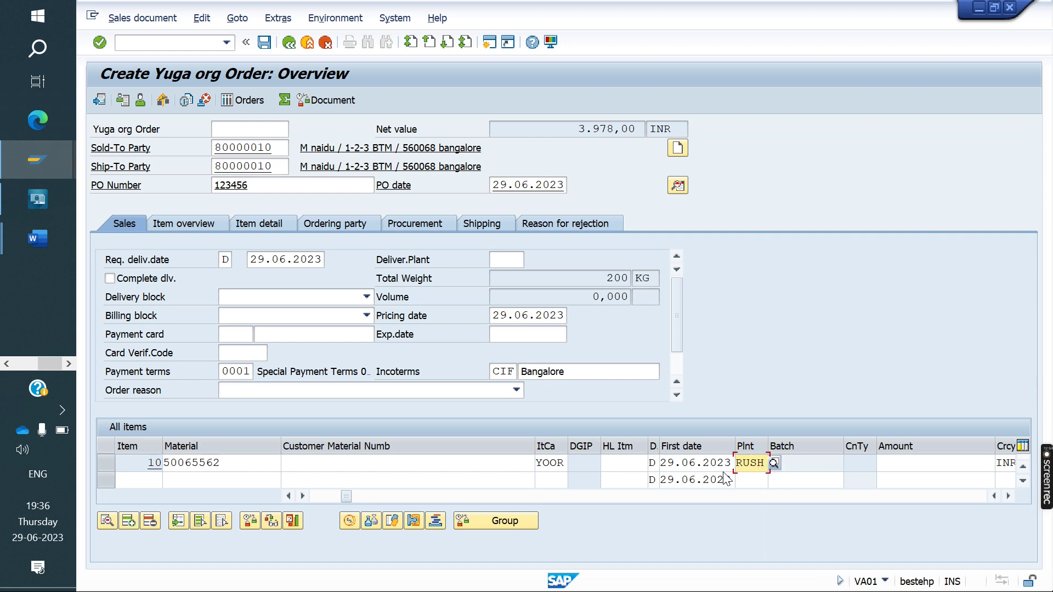
pyautogui.press('Return')
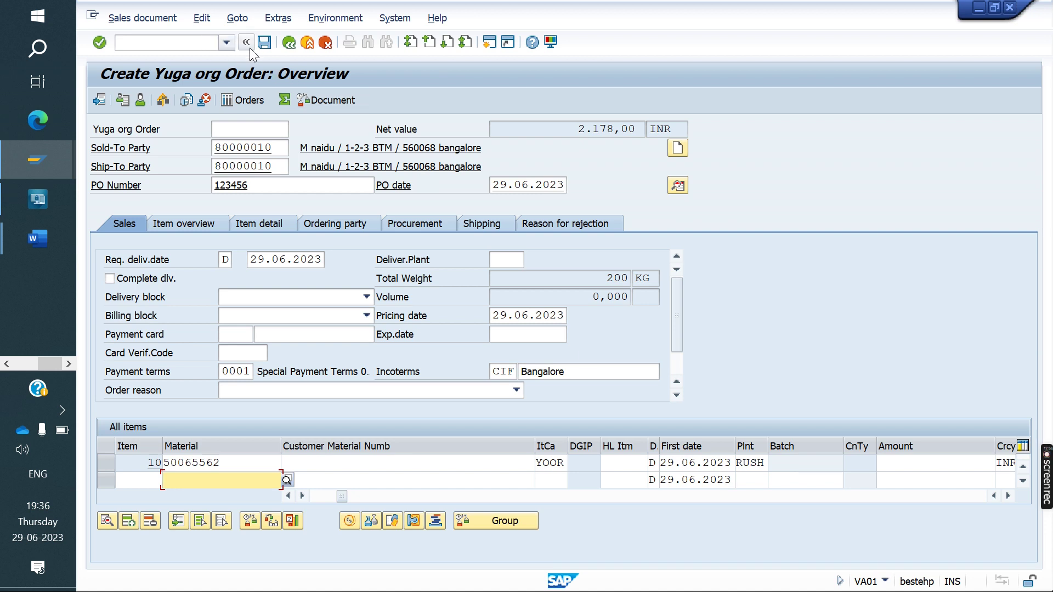
# Step: Check the pricing conditions of item 10, including the PI01 intercompany price, and return to the order overview
pyautogui.doubleClick(236, 463)
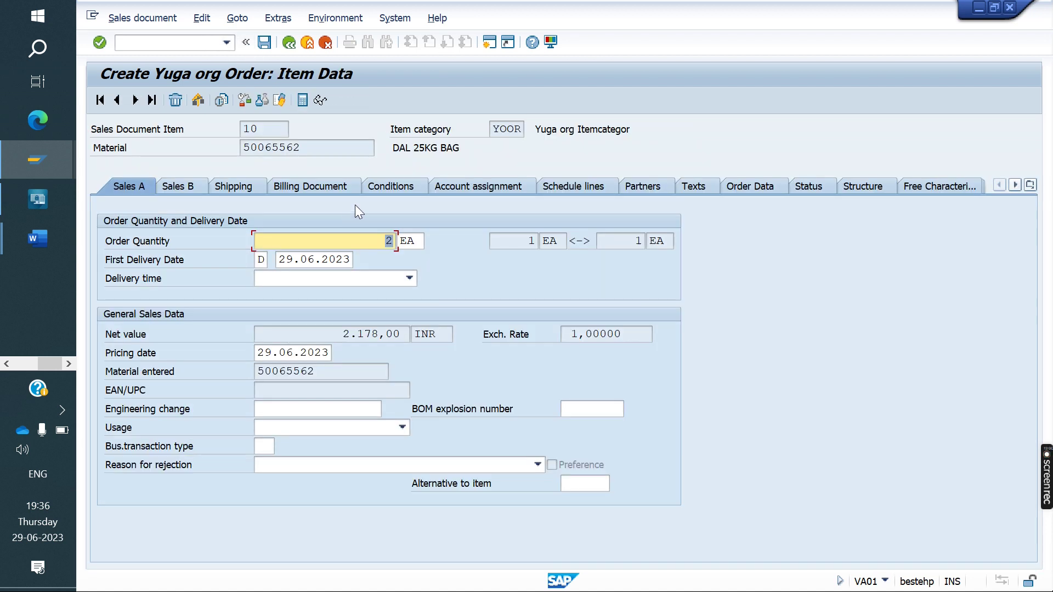
pyautogui.click(403, 185)
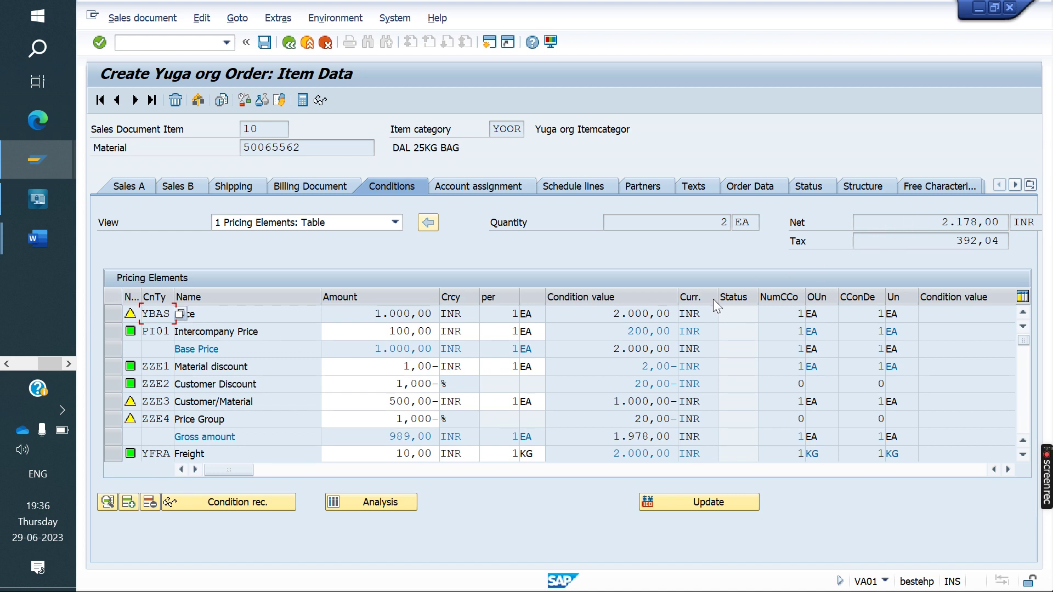
pyautogui.moveTo(604, 353); pyautogui.dragTo(697, 356)
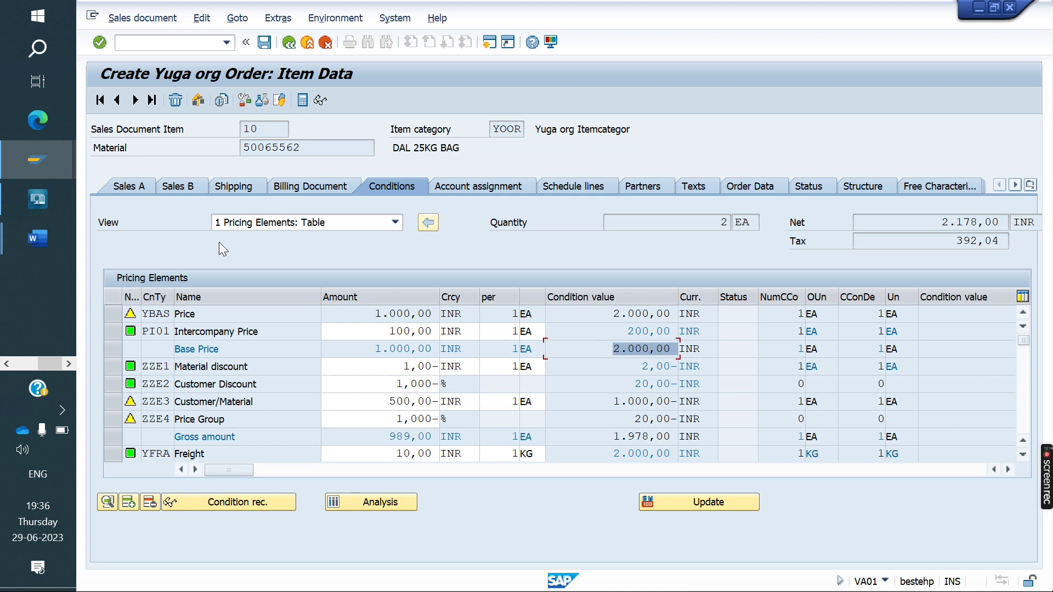
pyautogui.click(289, 43)
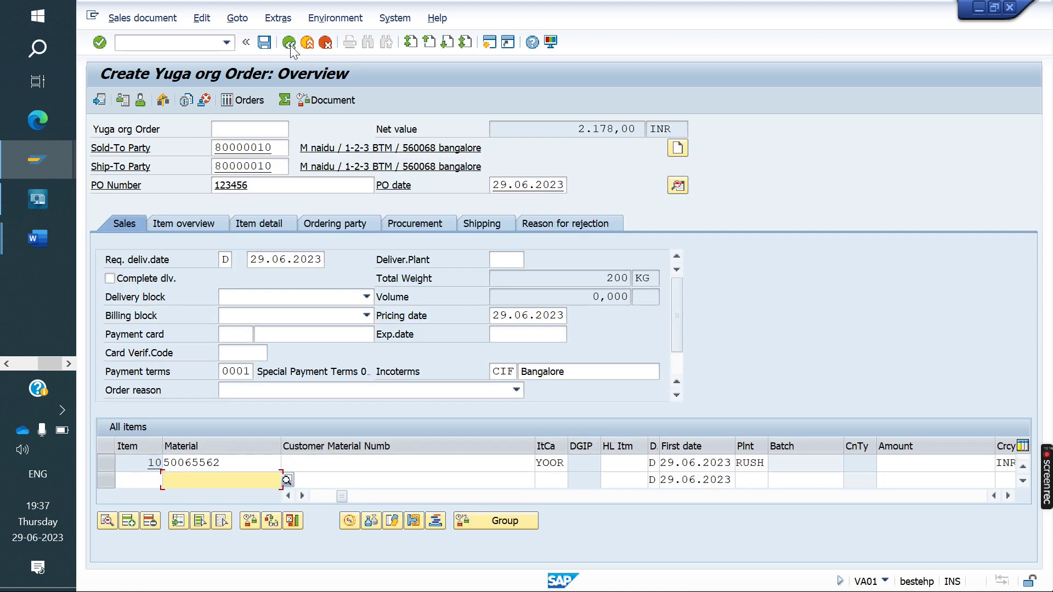
# Step: Create the outbound delivery from the sales order and set the picked quantity of material 50065562 to 2
pyautogui.click(151, 19)
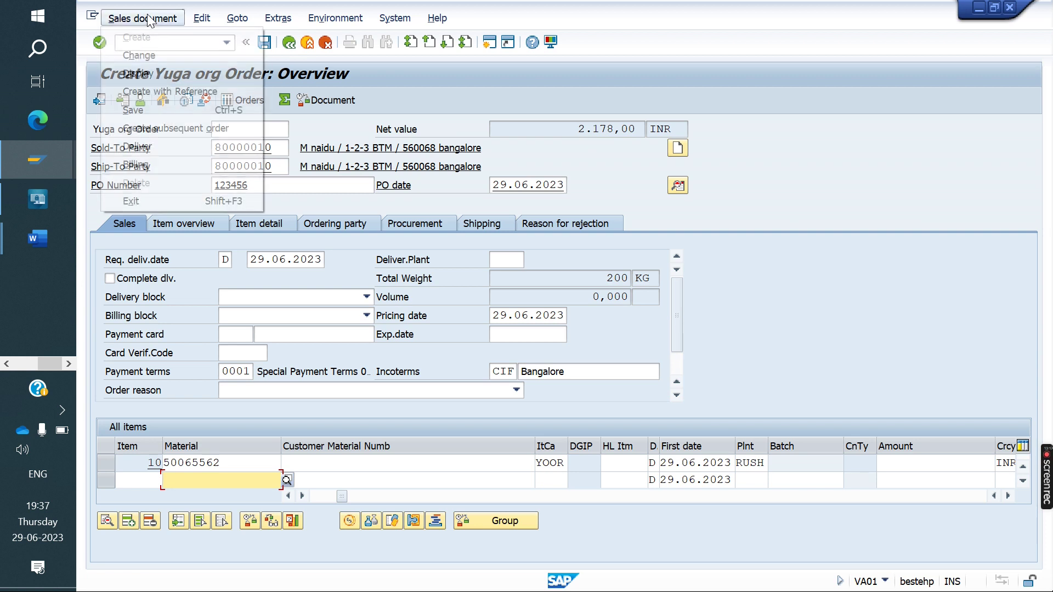
pyautogui.click(167, 146)
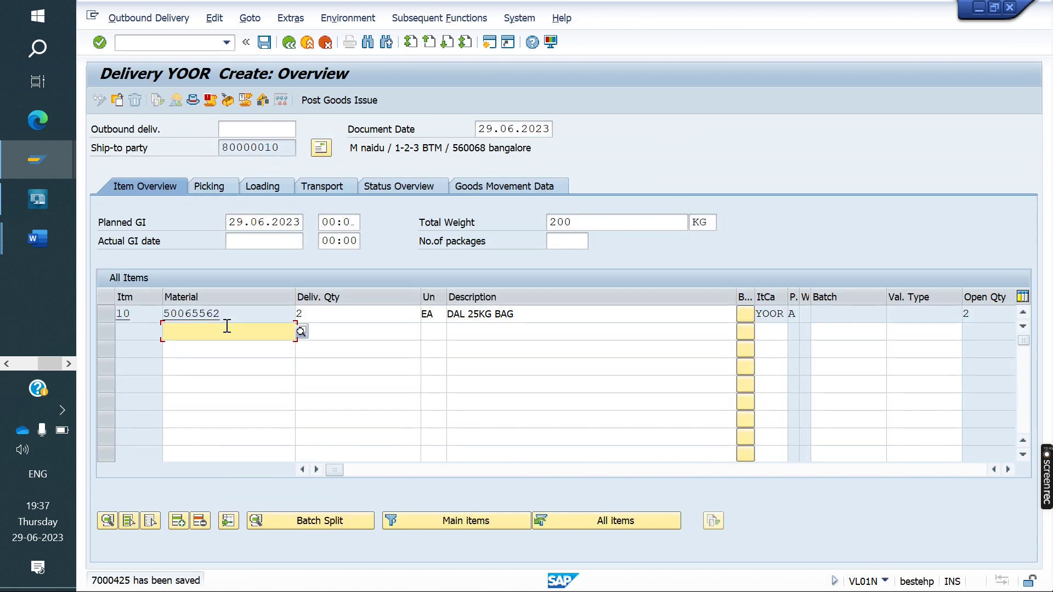
pyautogui.click(214, 186)
pyautogui.click(562, 318)
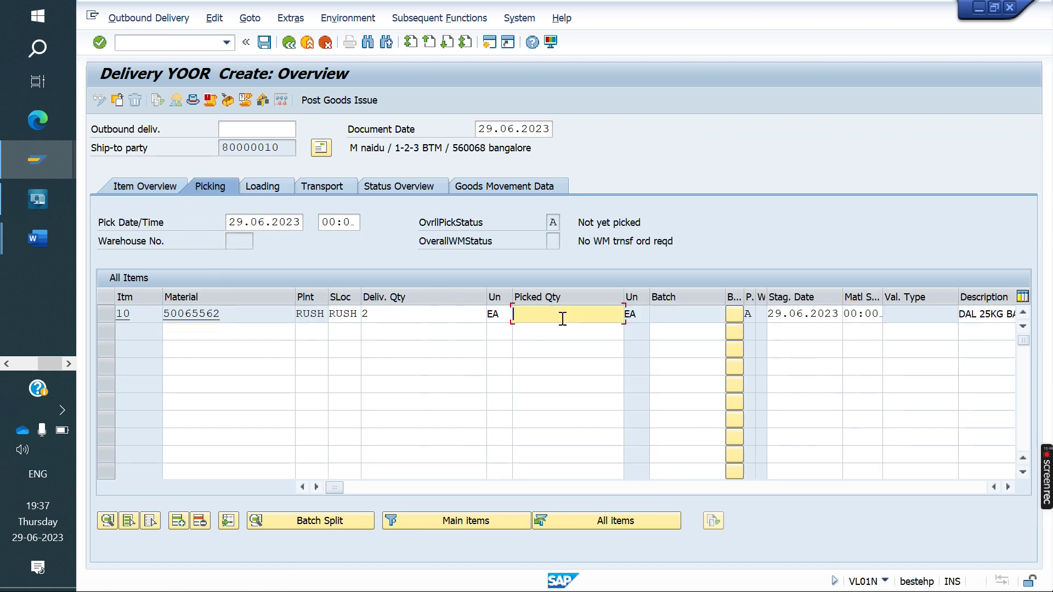
pyautogui.write('2')
pyautogui.press('Return')
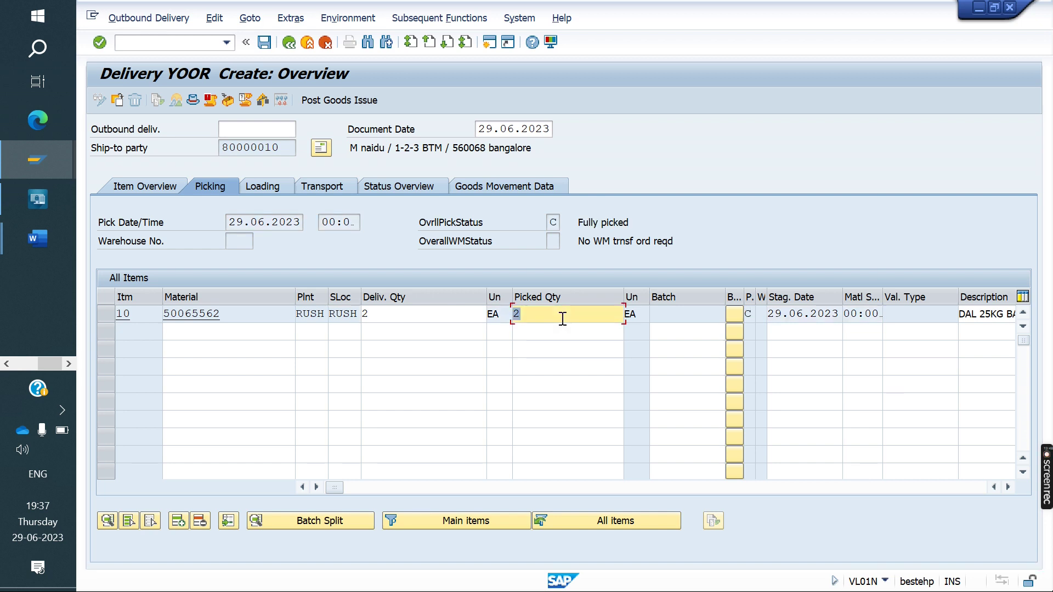
# Step: Open MMBE in a new session and run the stock overview for material 50065562 without a plant restriction
pyautogui.click(143, 44)
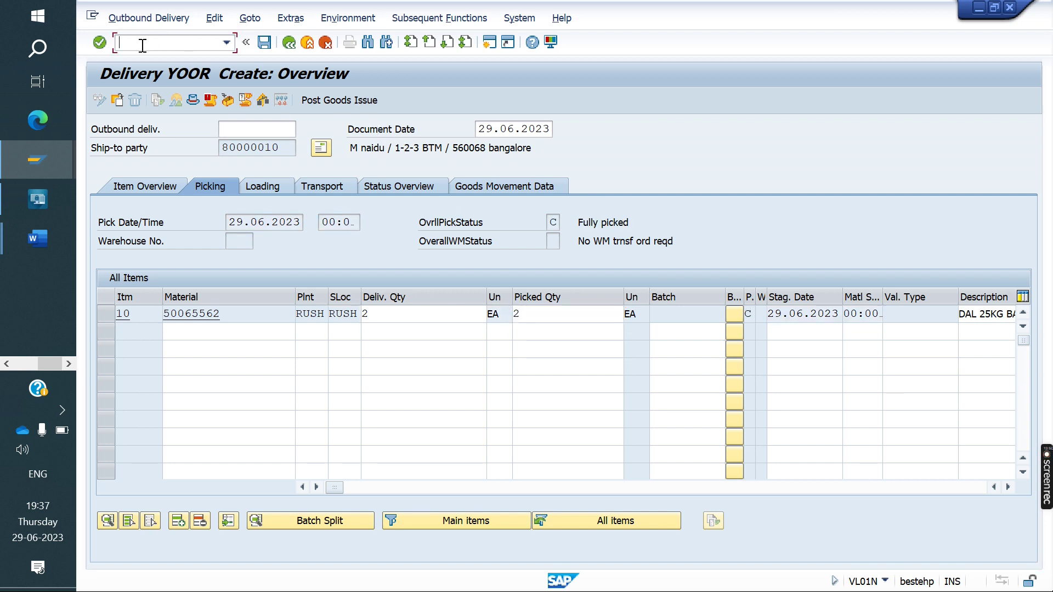
pyautogui.write('/OMMBE')
pyautogui.press('Return')
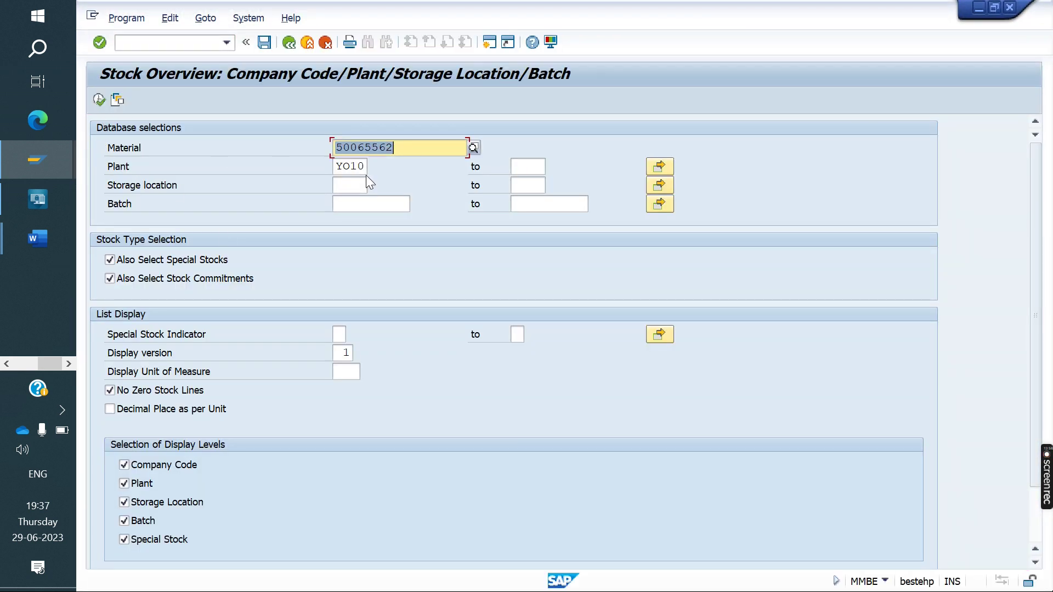
pyautogui.moveTo(366, 166); pyautogui.dragTo(254, 164)
pyautogui.press('BackSpace')
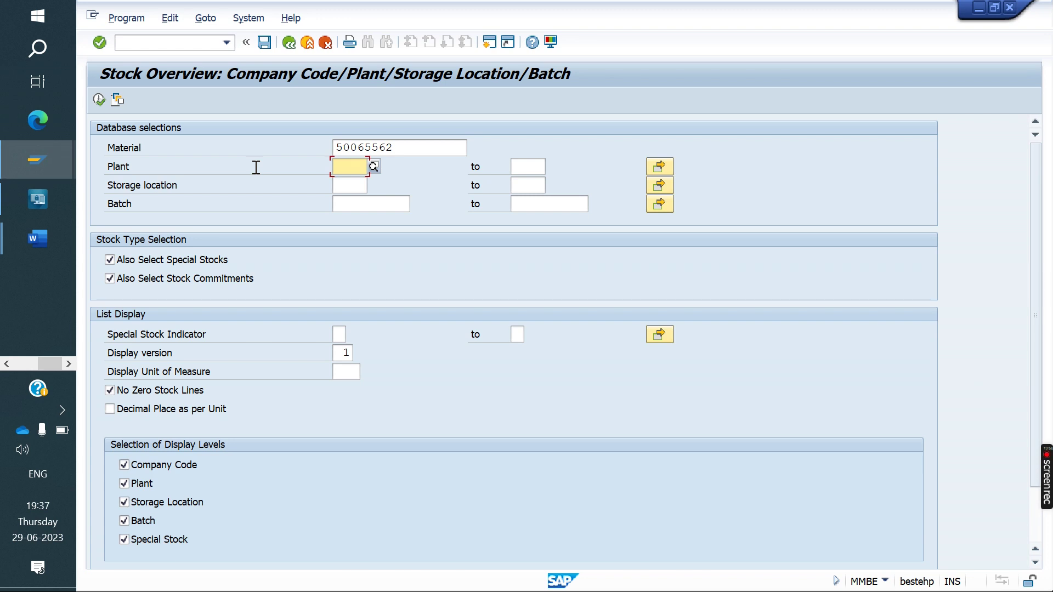
pyautogui.click(99, 100)
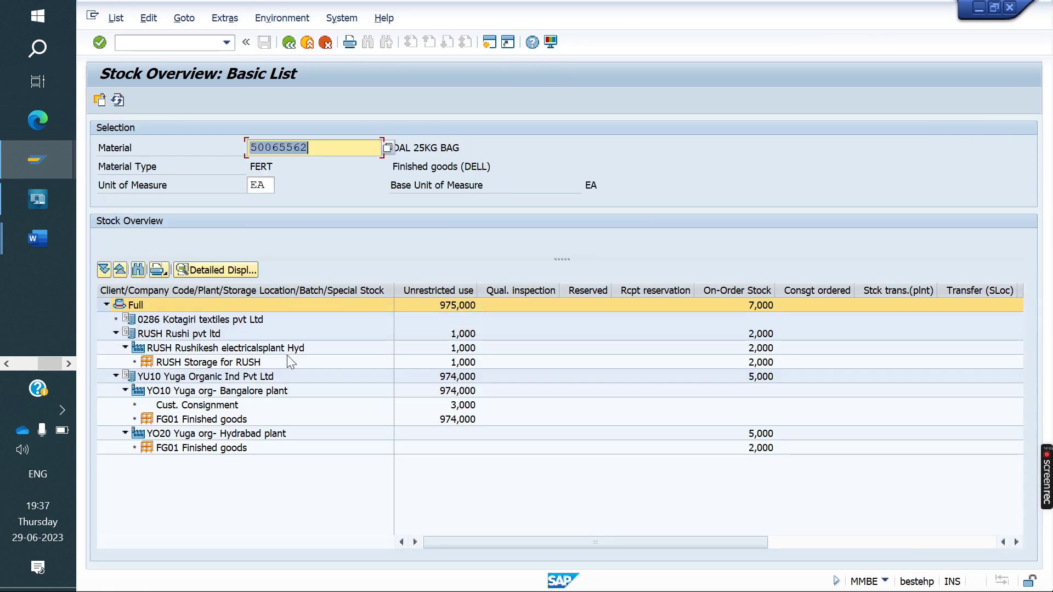
# Step: Compare the unrestricted-use stock of material 50065562 in plant RUSH and plant YO10
pyautogui.click(466, 364)
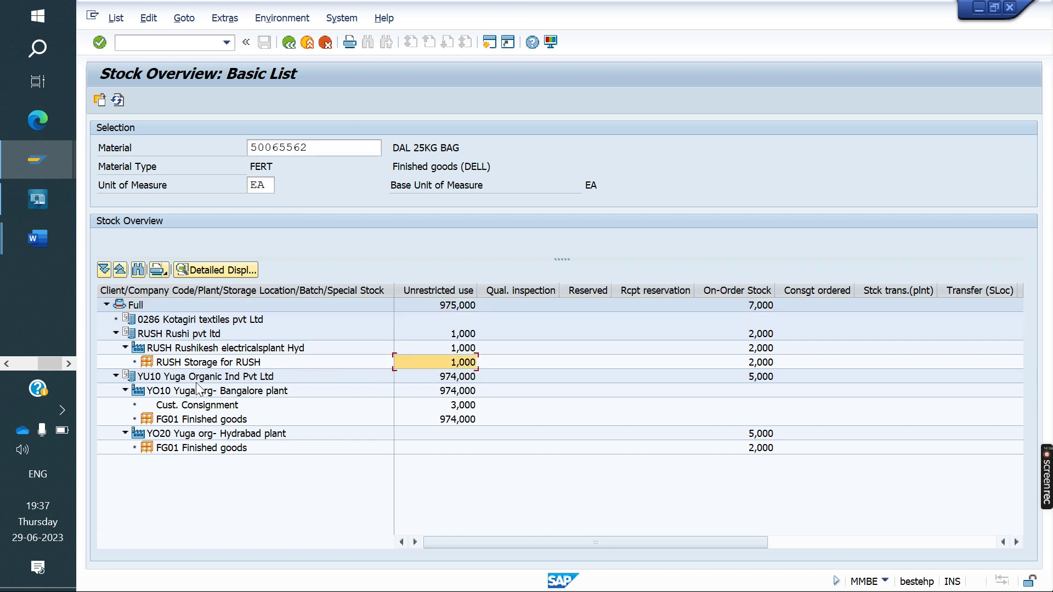
pyautogui.click(242, 392)
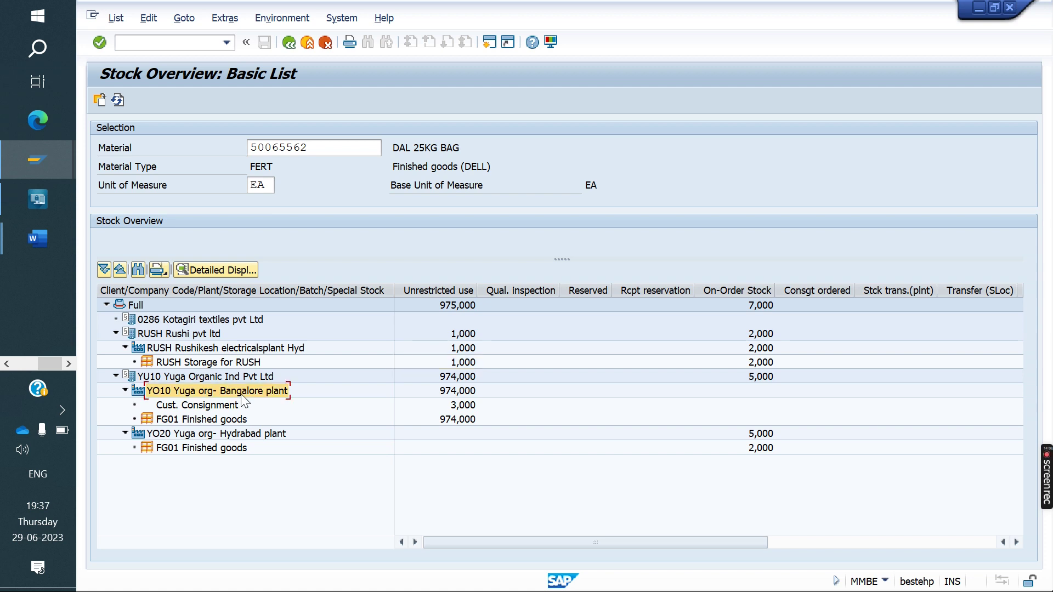
pyautogui.click(458, 391)
pyautogui.click(464, 349)
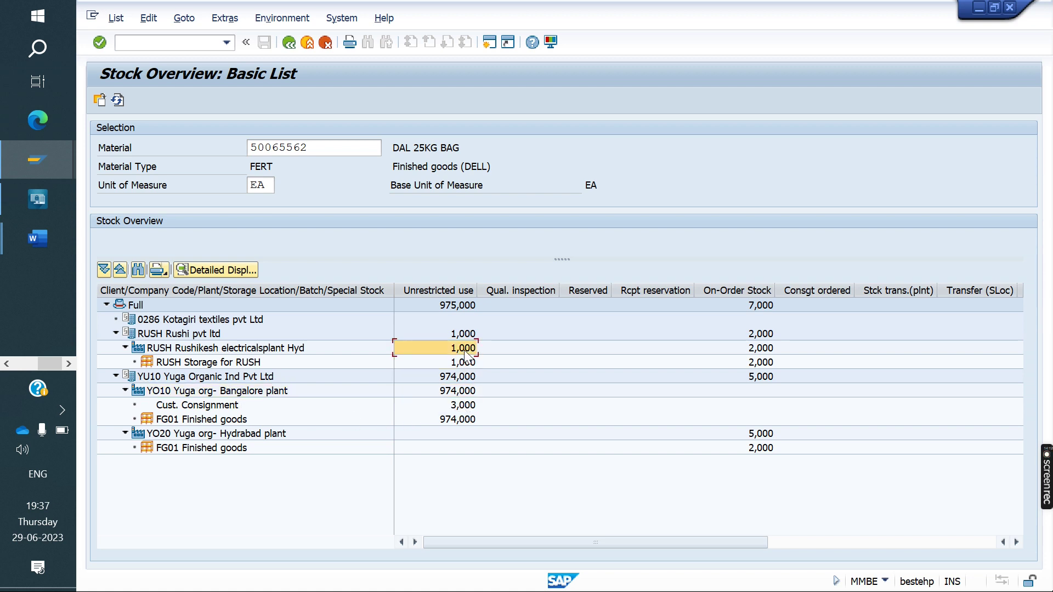
pyautogui.click(461, 362)
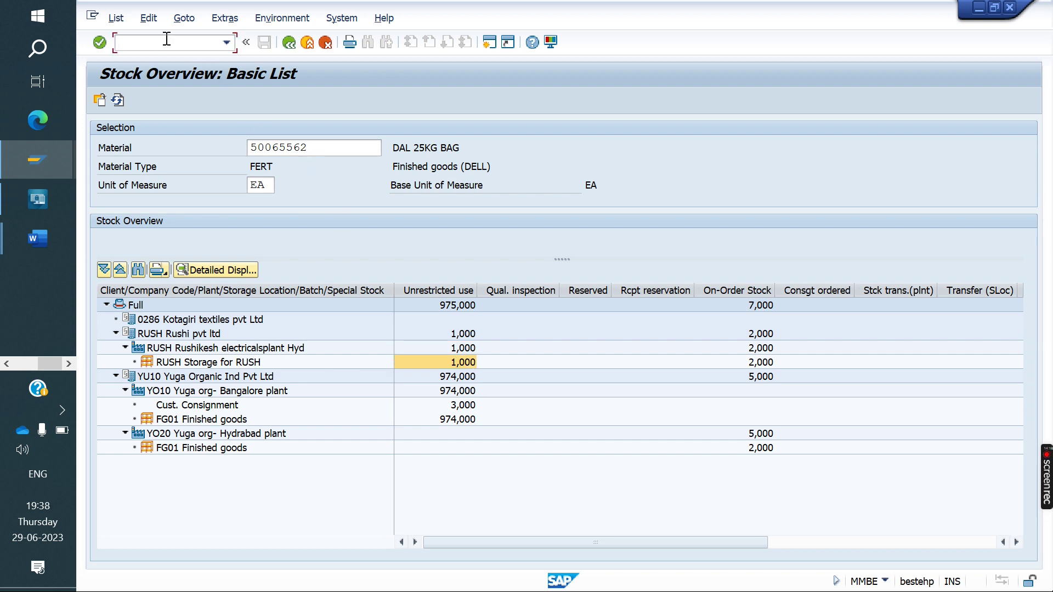
# Step: Start the goods receipt transaction MB1C from the stock overview session
pyautogui.click(28, 157)
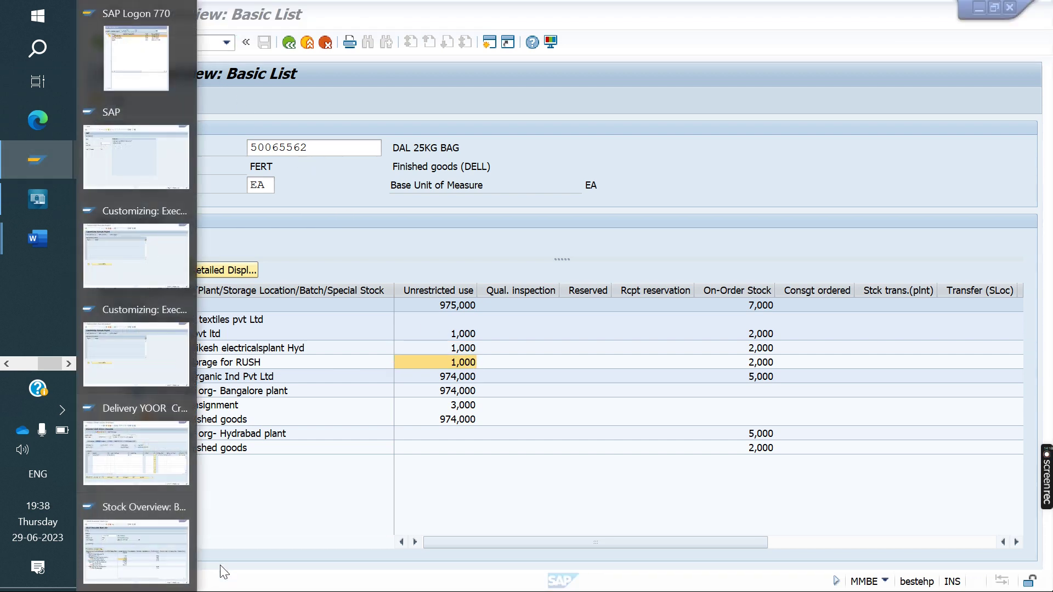
pyautogui.click(165, 548)
pyautogui.write('/N,M')
pyautogui.write('B')
pyautogui.press('BackSpace')
pyautogui.press('BackSpace')
pyautogui.press('BackSpace')
pyautogui.write('MB1')
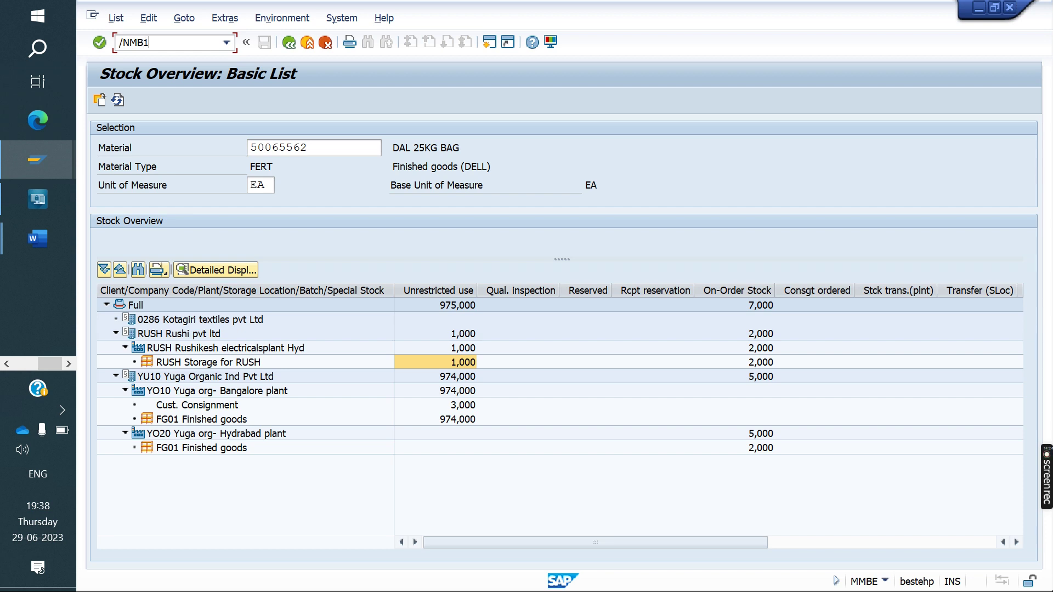
pyautogui.write('C')
pyautogui.press('Return')
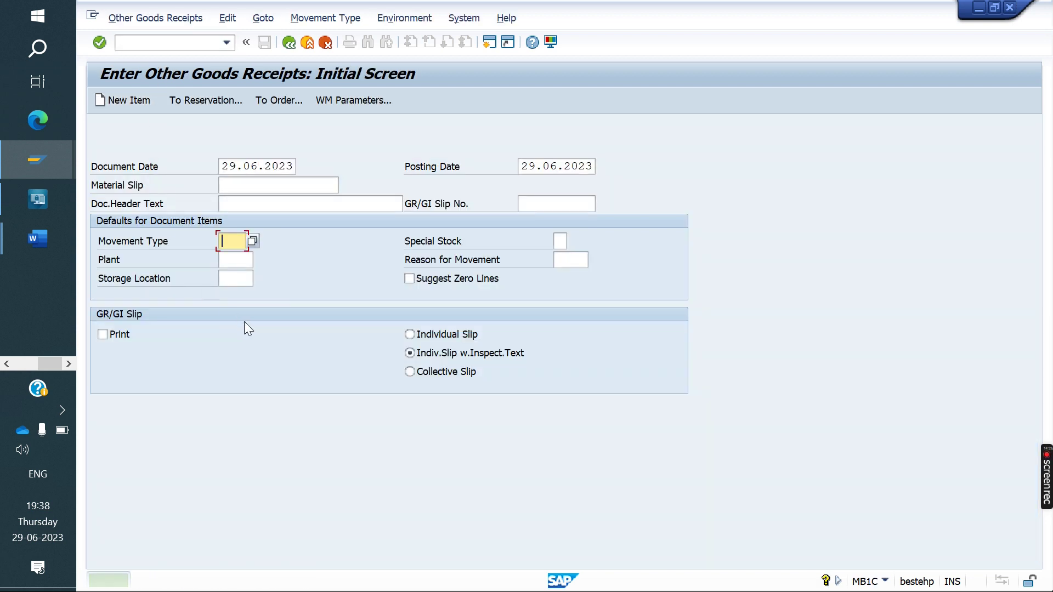
# Step: Set the goods receipt defaults to movement type 561, plant RUSH and storage location RUSH, and proceed to the new items
pyautogui.write('561')
pyautogui.press('Tab')
pyautogui.write('rush')
pyautogui.press('Tab')
pyautogui.write('RUSH')
pyautogui.press('Return')
# Step: Enter material 50065562 with a quantity of 100 as the first item and post the goods receipt
pyautogui.press('Down')
pyautogui.press('Return')
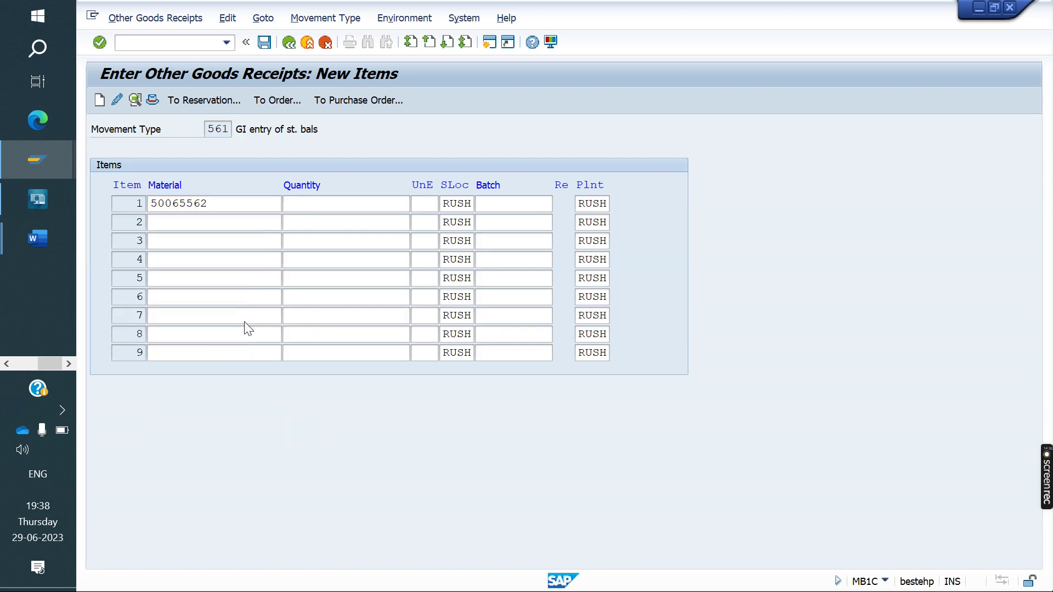
pyautogui.press('Return')
pyautogui.press('Down')
pyautogui.press('Return')
pyautogui.press('Return')
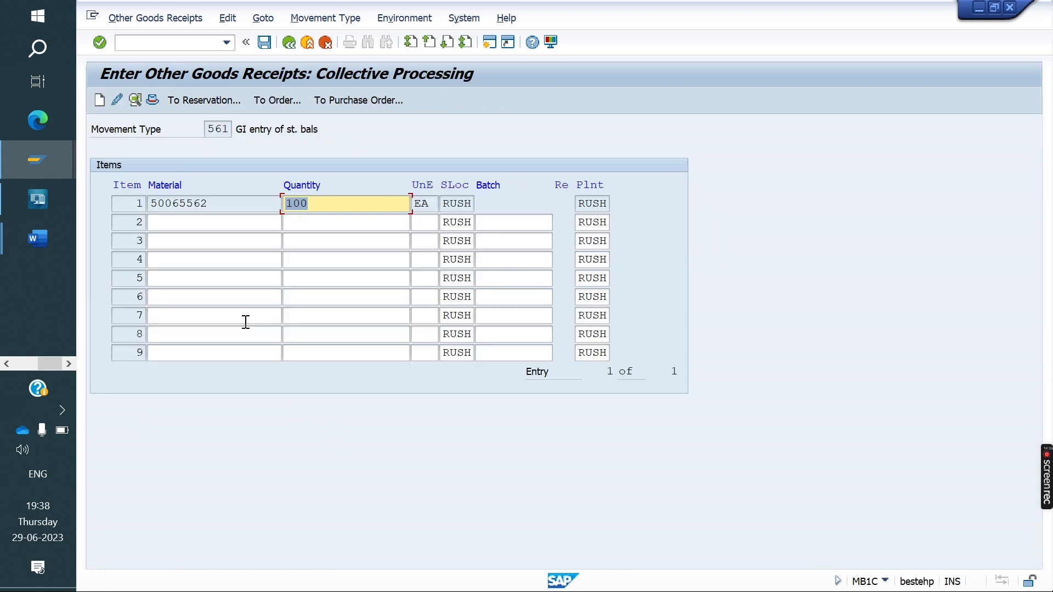
pyautogui.click(264, 42)
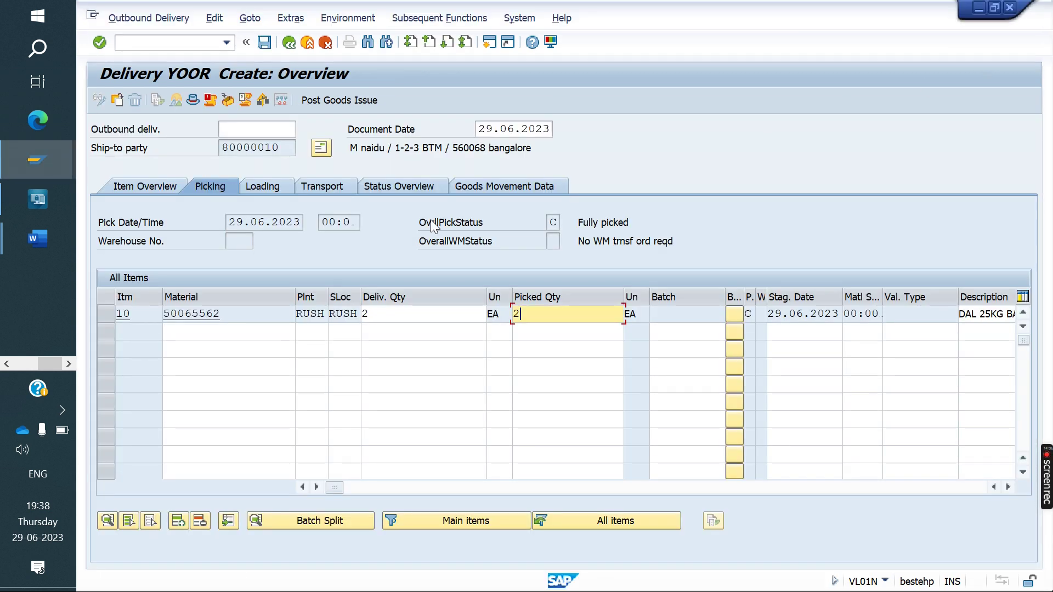
# Step: Post the goods issue for the outbound delivery and open that delivery for change in VL02N
pyautogui.click(335, 104)
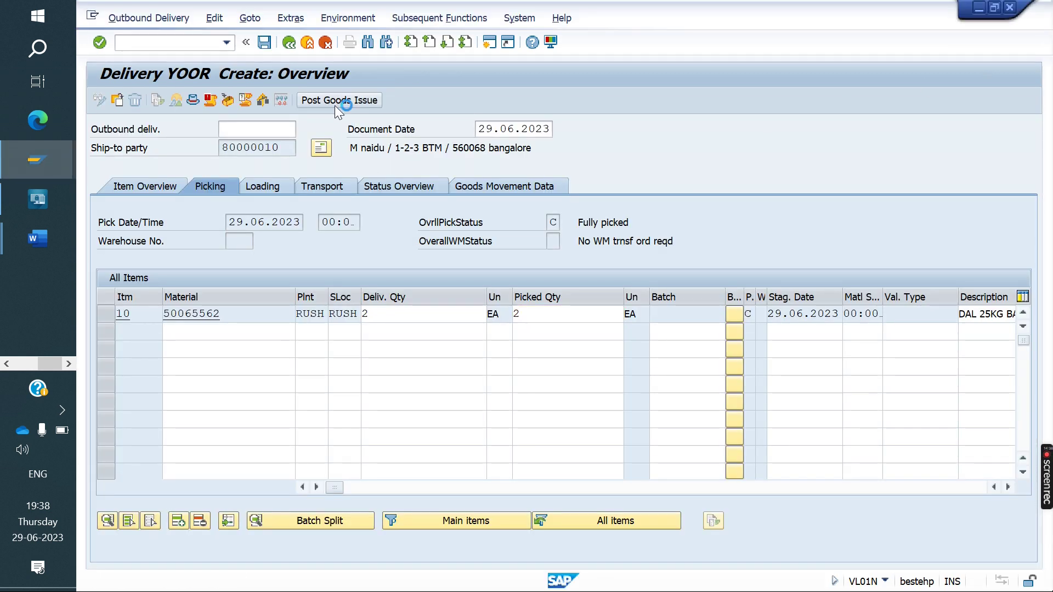
pyautogui.click(161, 43)
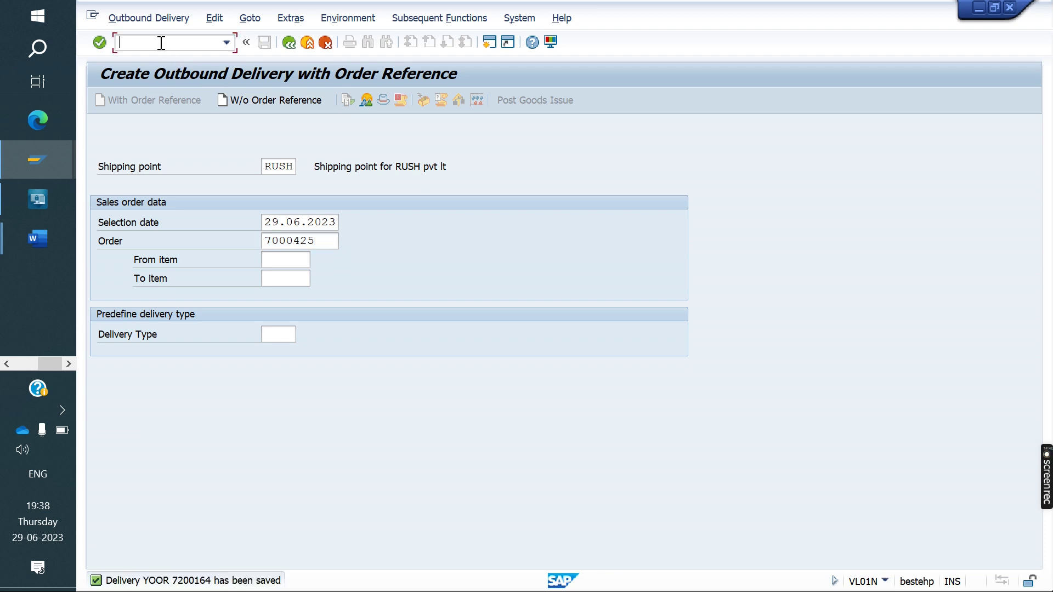
pyautogui.write('/NVL02N')
pyautogui.press('Return')
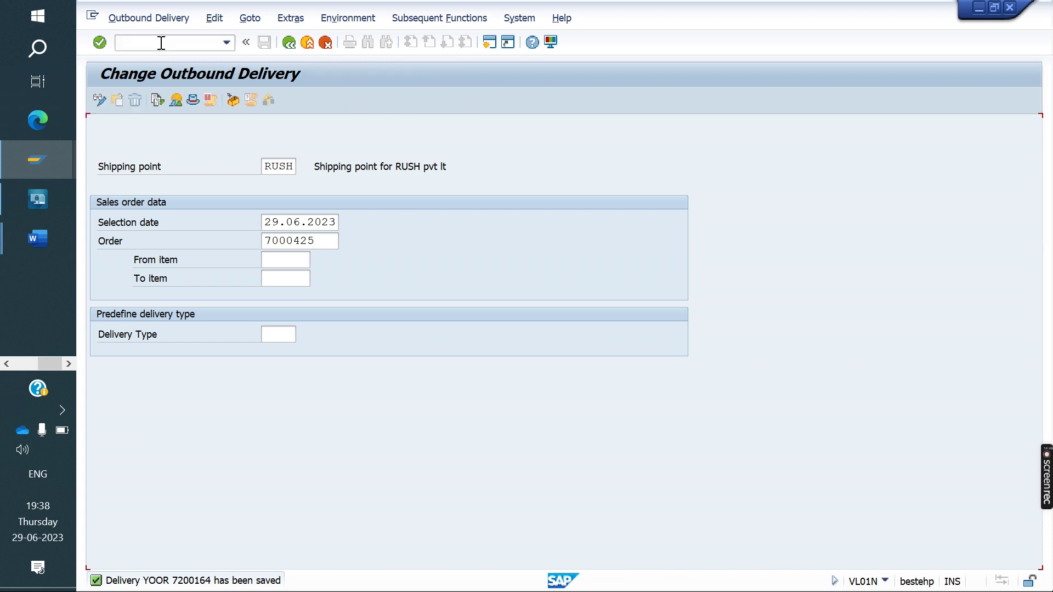
pyautogui.press('Return')
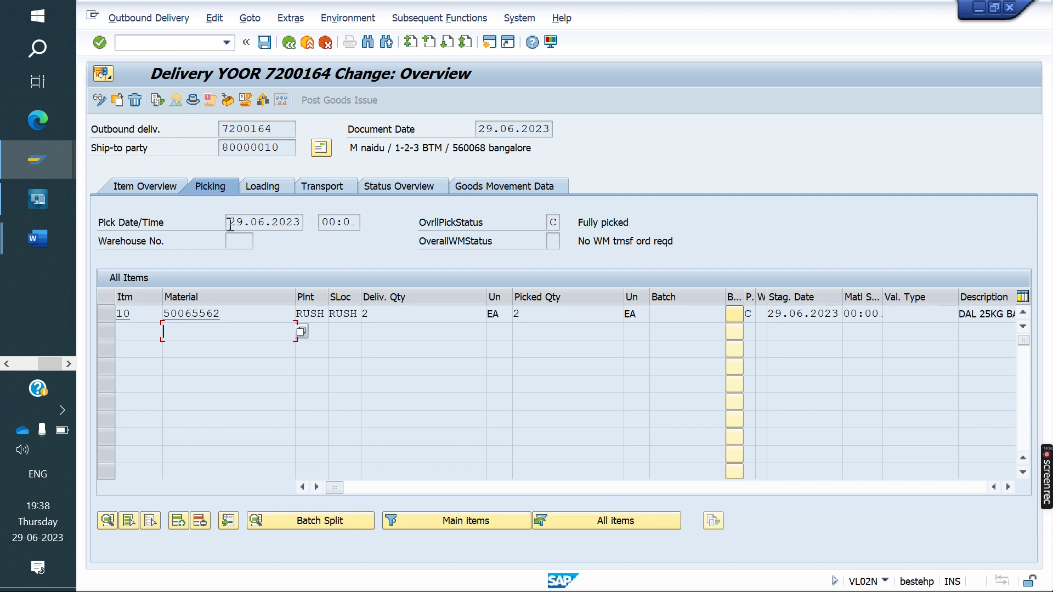
# Step: Check the picking details of delivery item 10 and the shipping point in the delivery header's shipment data
pyautogui.doubleClick(208, 313)
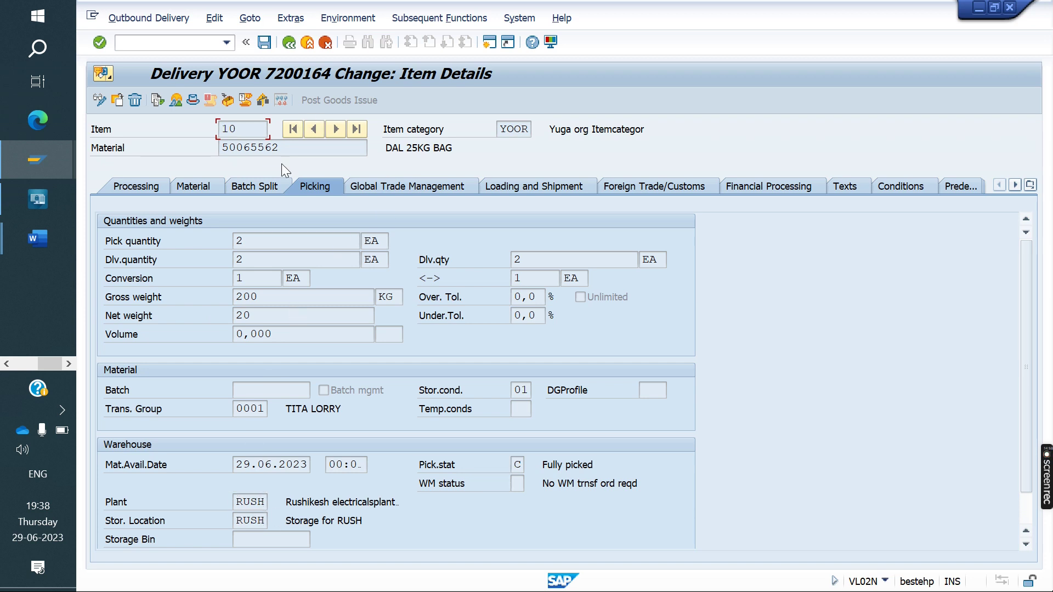
pyautogui.click(289, 44)
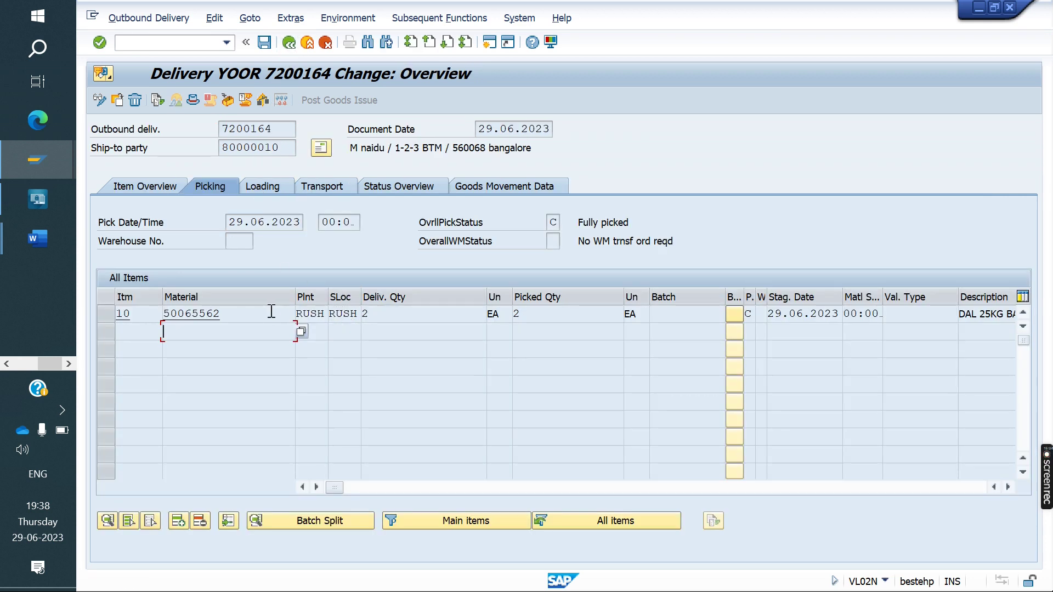
pyautogui.click(193, 99)
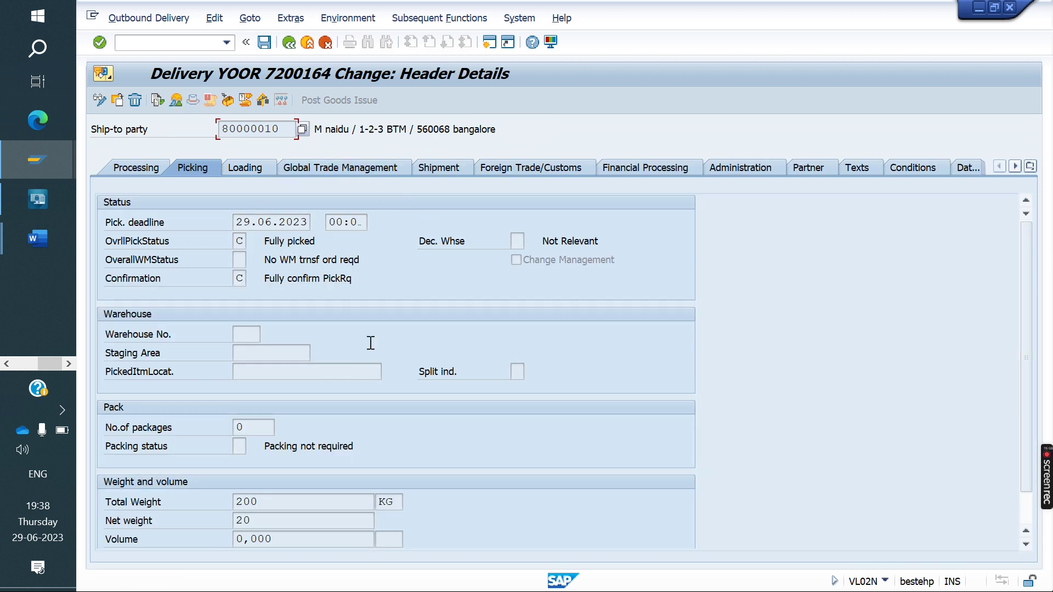
pyautogui.click(440, 174)
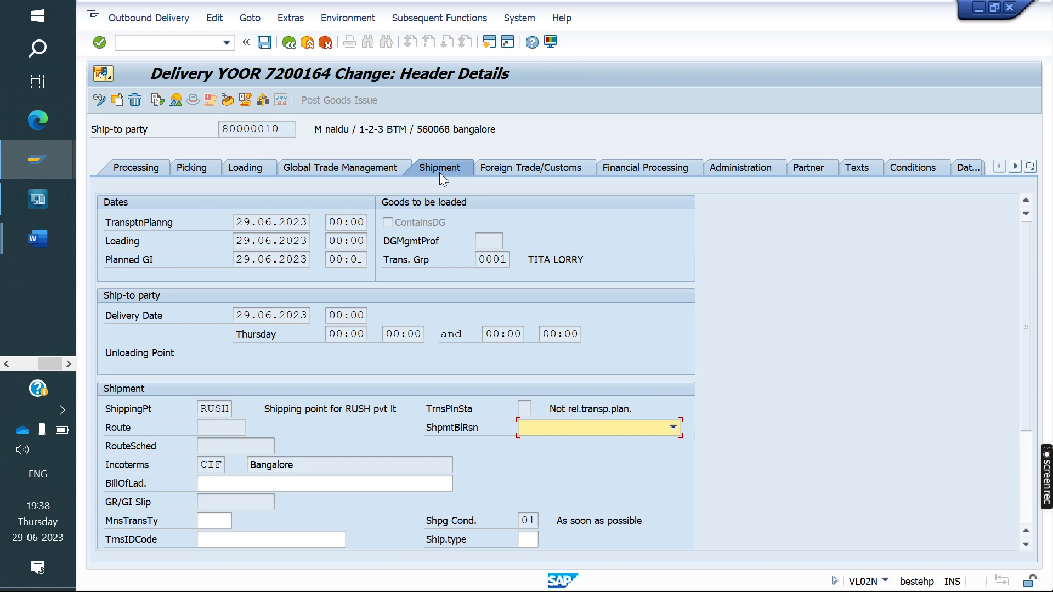
pyautogui.moveTo(227, 410); pyautogui.dragTo(142, 412)
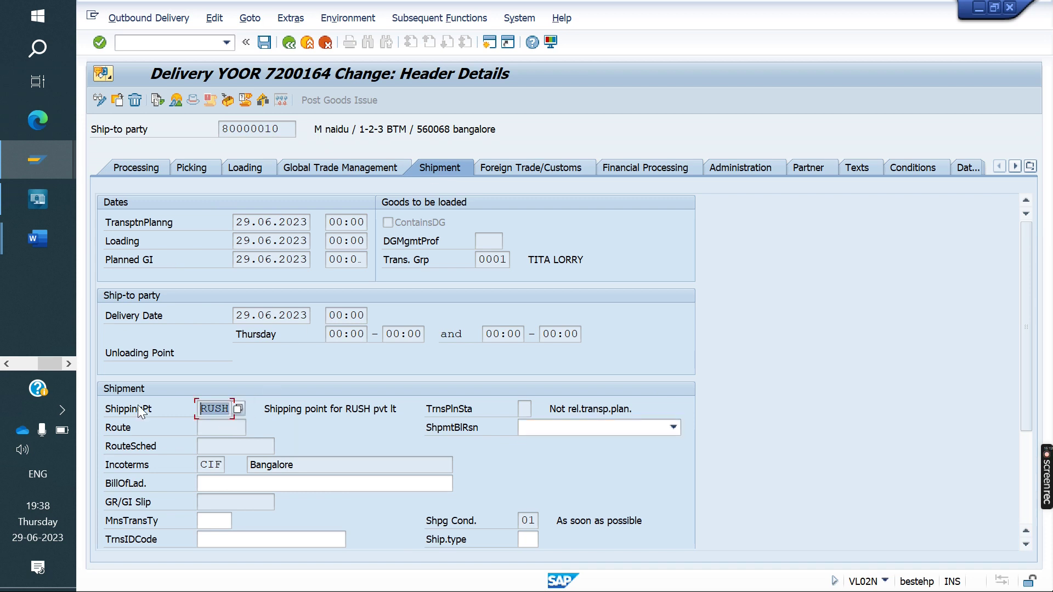
# Step: Create the customer invoice for the delivery in VF01 and save it
pyautogui.click(155, 42)
pyautogui.write('/NVF01')
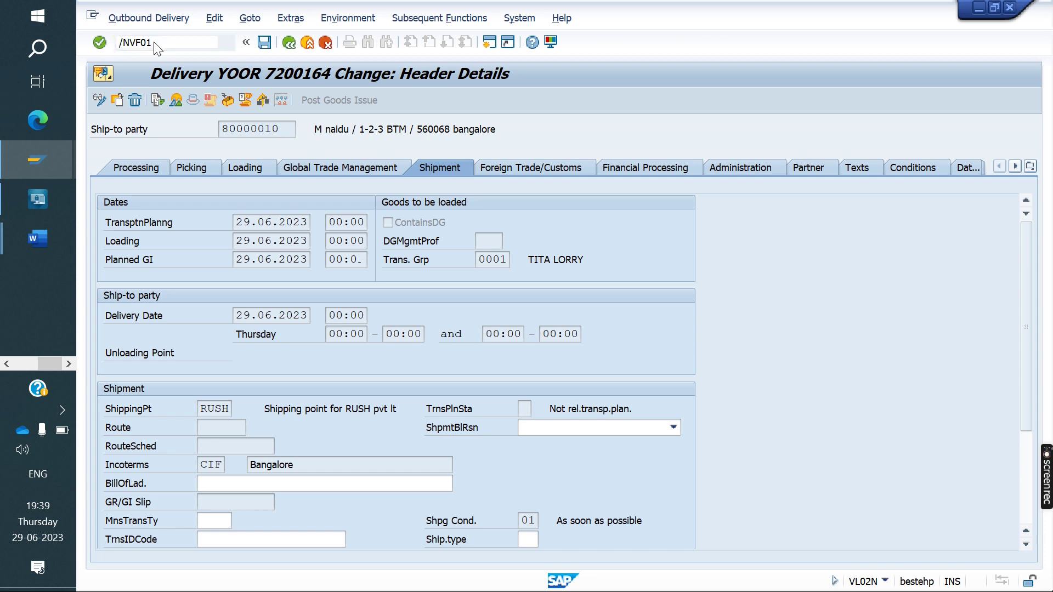
pyautogui.press('Return')
pyautogui.press('Return')
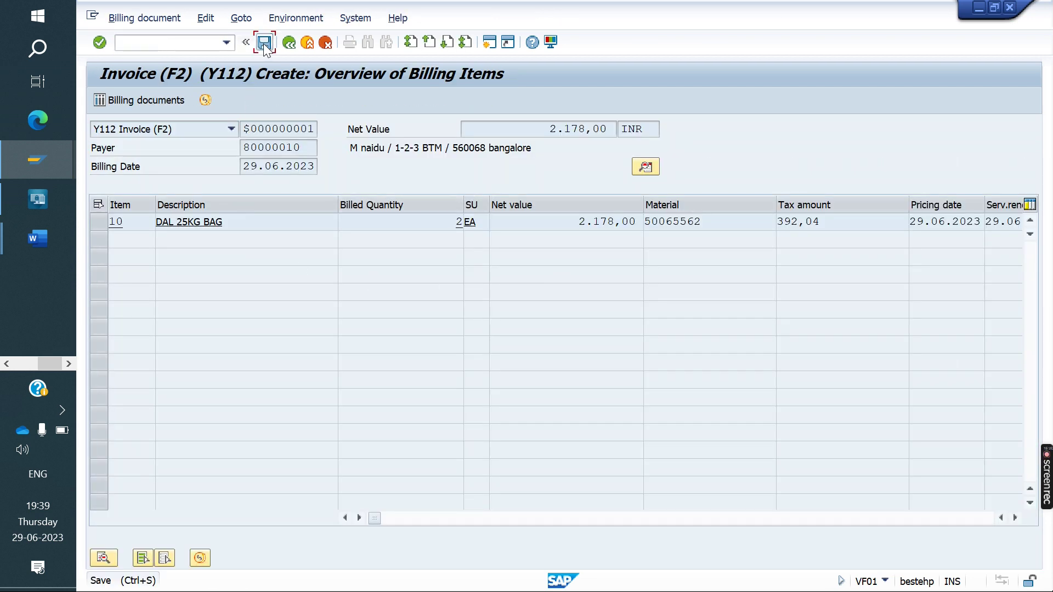
pyautogui.click(264, 44)
# Step: Open the billing due list VF04, and look up the outbound delivery's number in VL03N
pyautogui.click(170, 43)
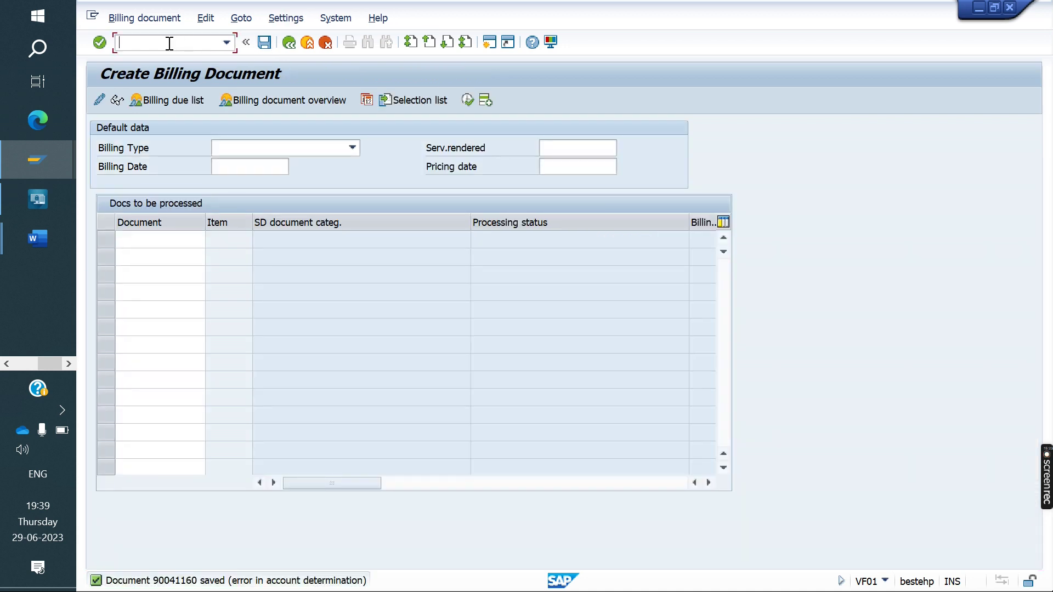
pyautogui.write('/')
pyautogui.press('Return')
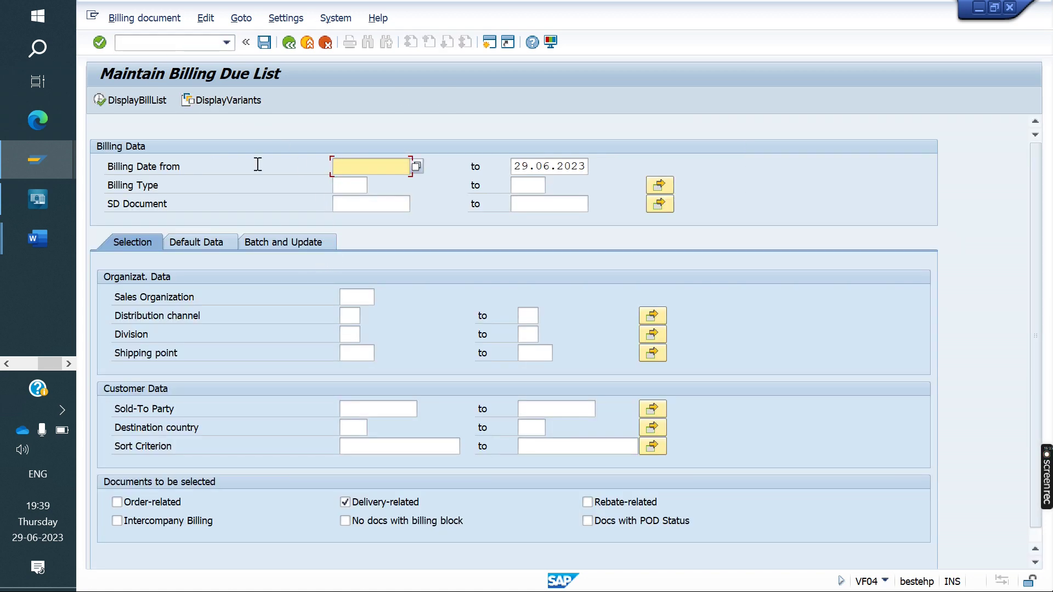
pyautogui.click(155, 43)
pyautogui.write('/NV')
pyautogui.write('L03')
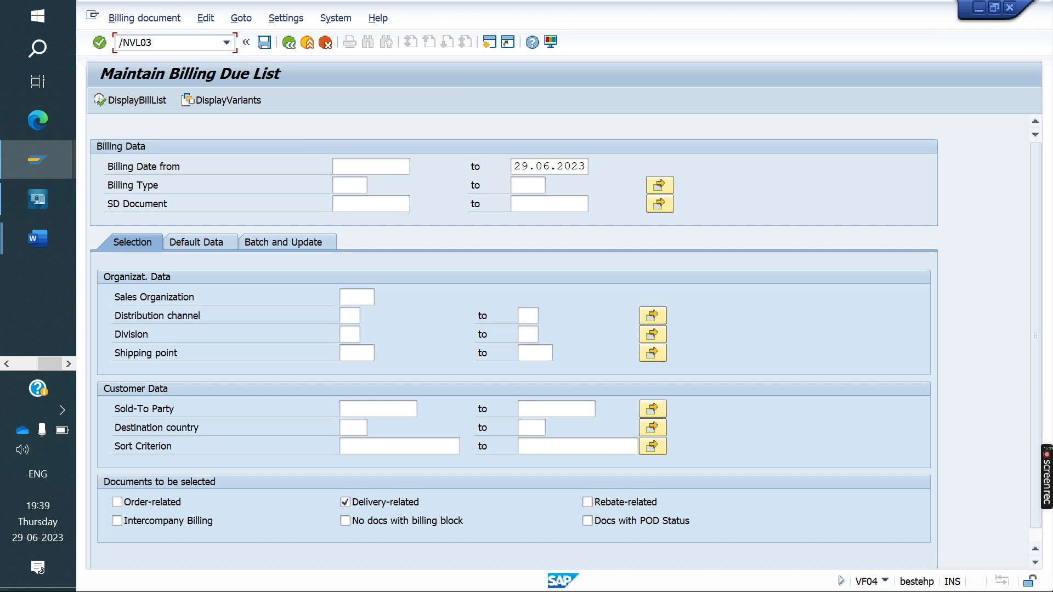
pyautogui.press('Return')
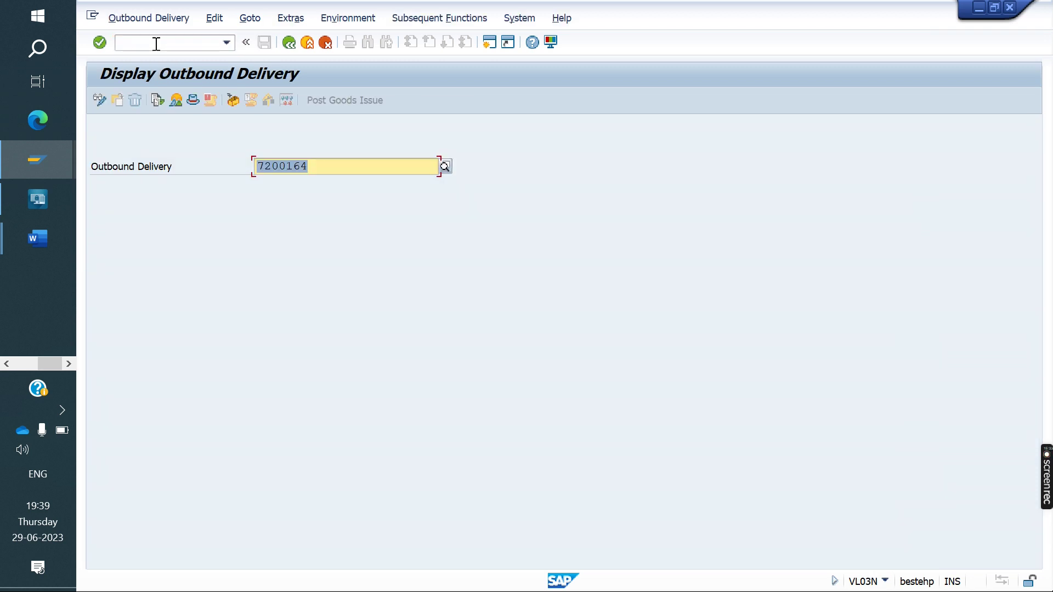
# Step: In VF04, enter the outbound delivery as the SD document, select Intercompany Billing and display the billing due list
pyautogui.click(156, 43)
pyautogui.write('/')
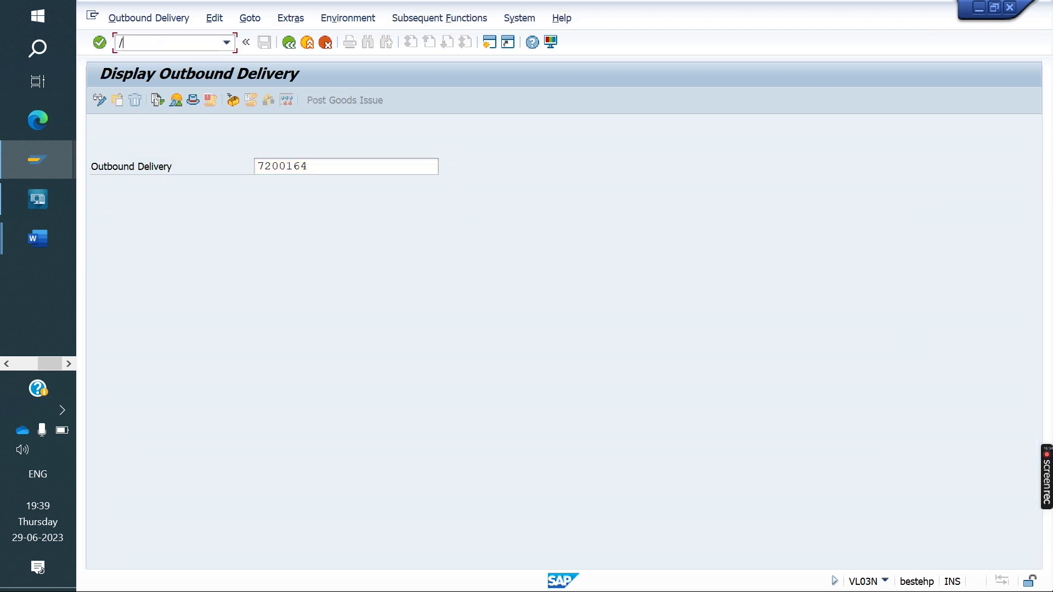
pyautogui.write('NVF04')
pyautogui.press('Return')
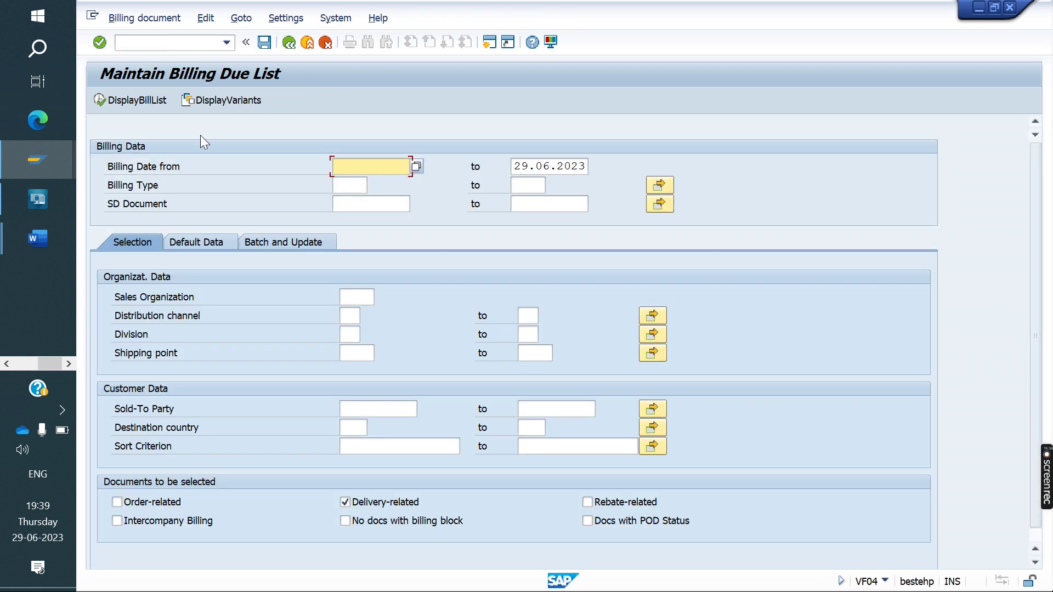
pyautogui.click(383, 207)
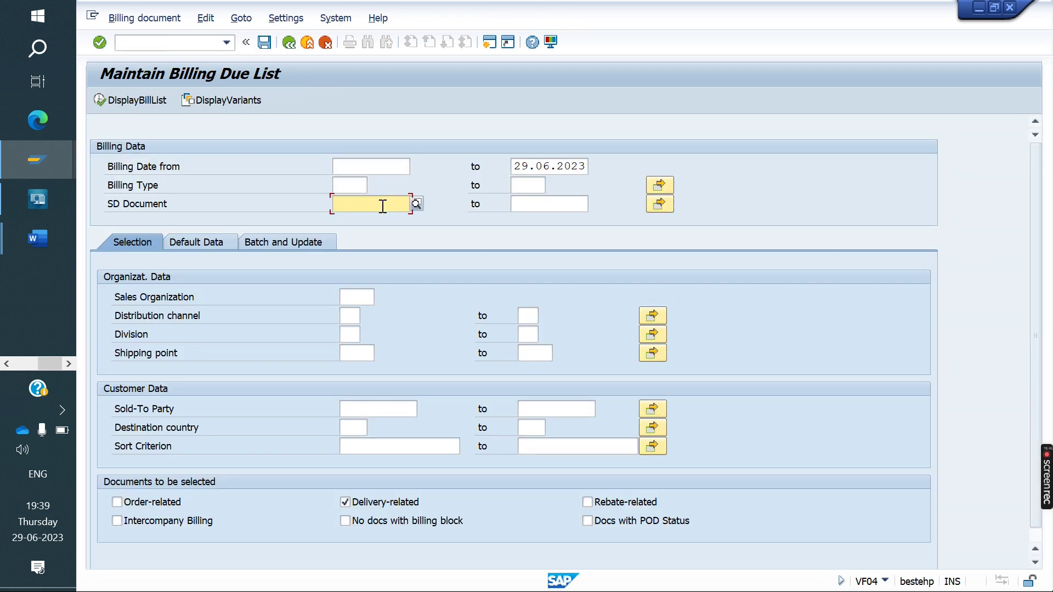
pyautogui.write('7200164')
pyautogui.click(156, 525)
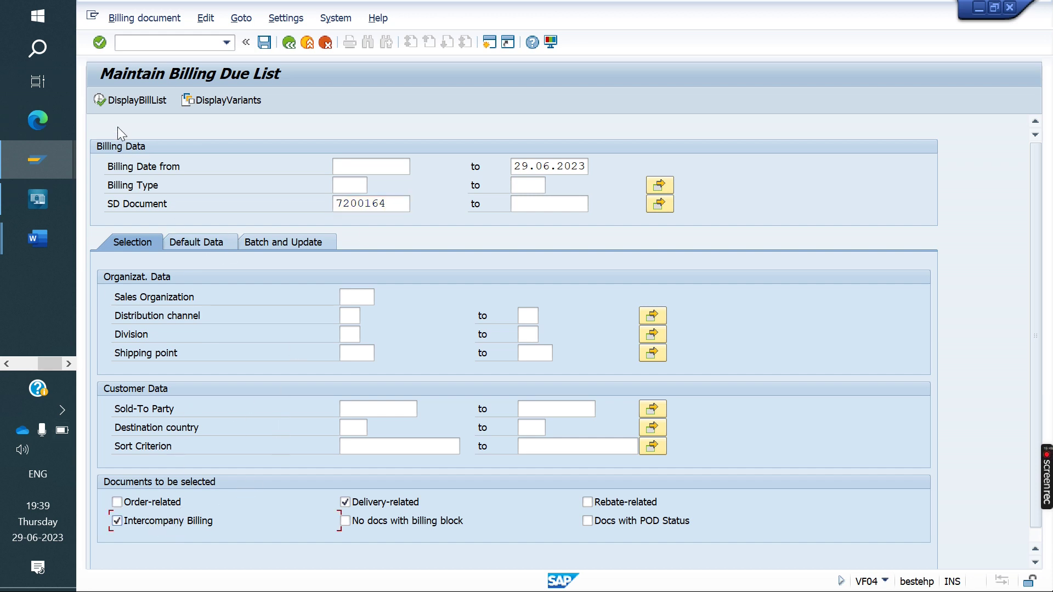
pyautogui.click(111, 103)
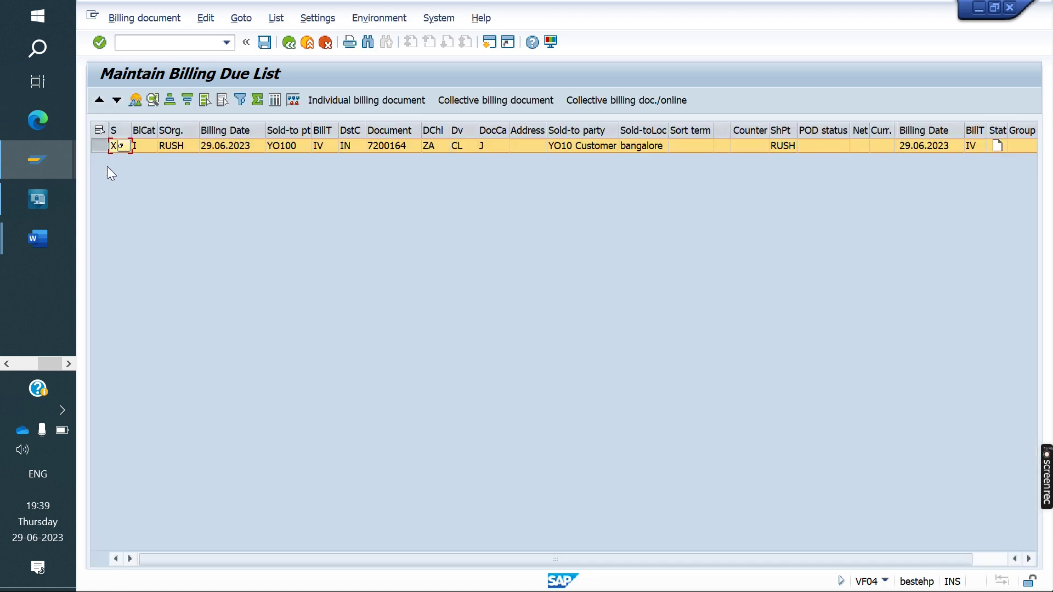
# Step: Create an individual intercompany billing document from the delivery's due list entry, check its net value and save it
pyautogui.click(98, 145)
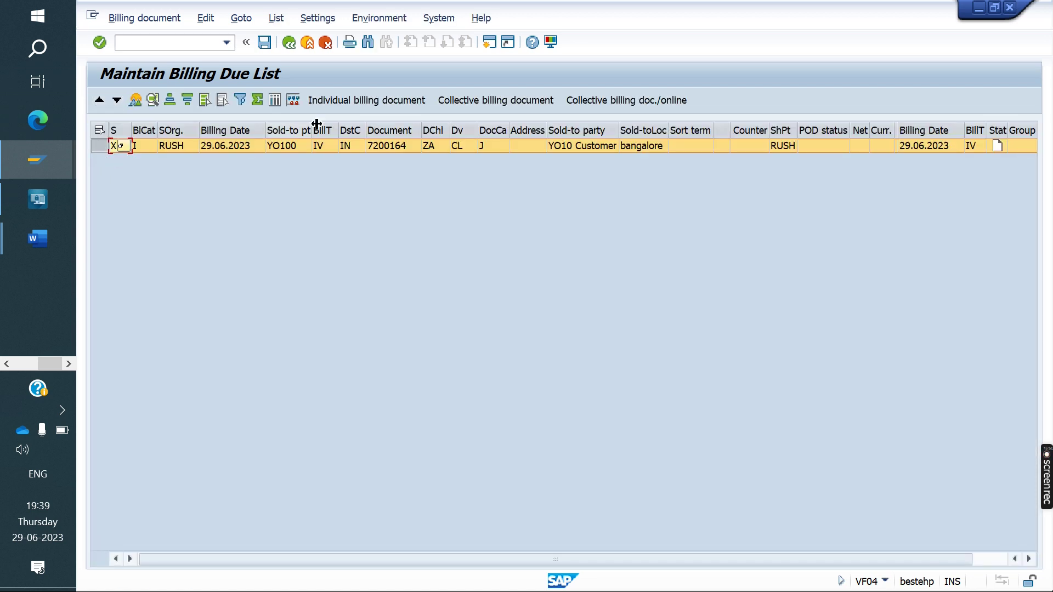
pyautogui.click(385, 100)
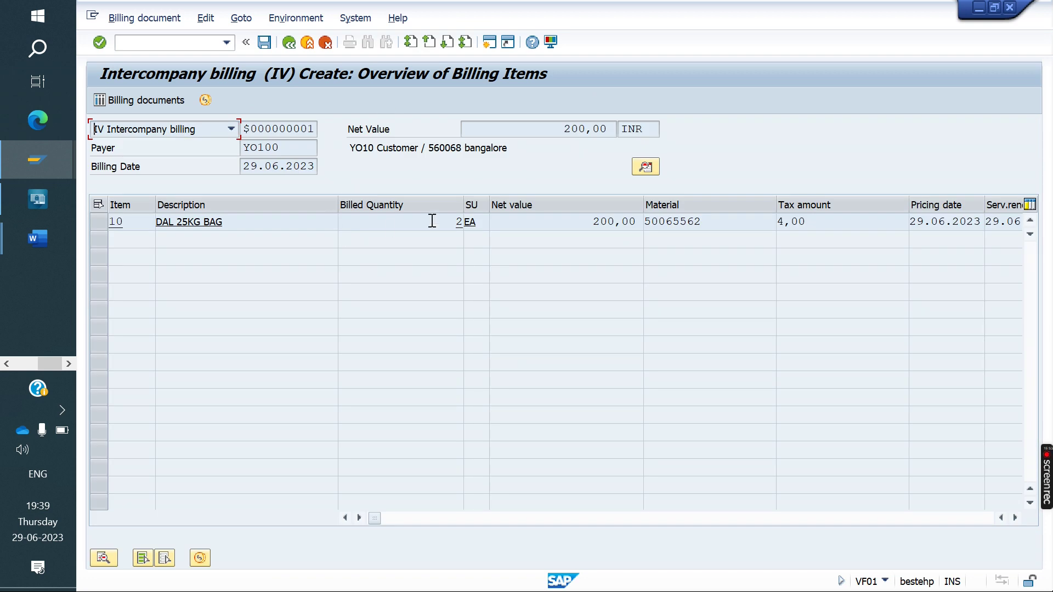
pyautogui.moveTo(574, 223); pyautogui.dragTo(658, 225)
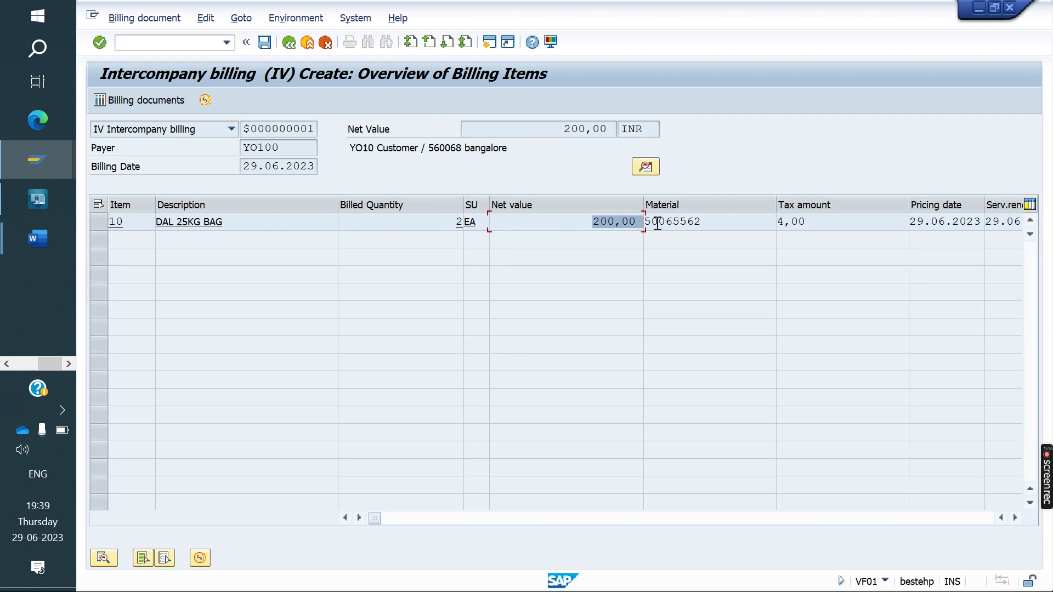
pyautogui.click(271, 48)
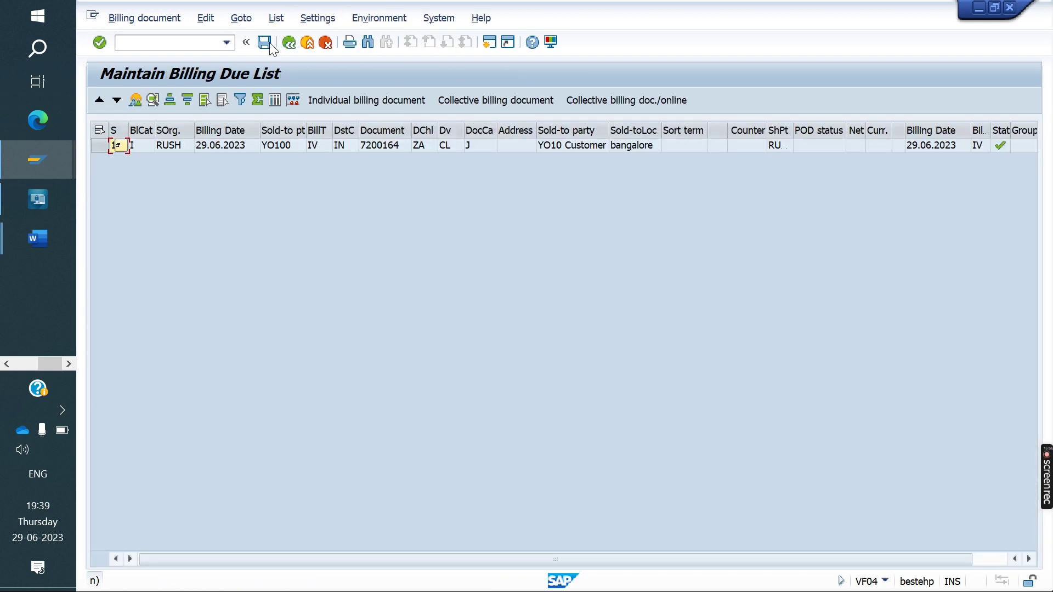
# Step: Open the document flow of the intercompany billing document in VF03 and display its originating sales order
pyautogui.click(162, 41)
pyautogui.write('/NVF03')
pyautogui.press('Return')
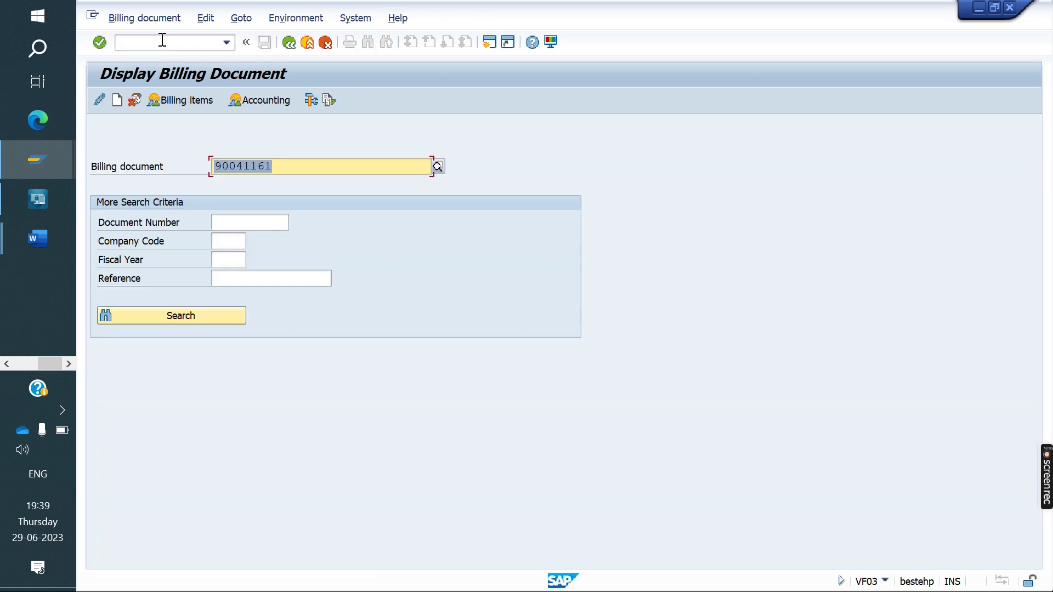
pyautogui.click(328, 101)
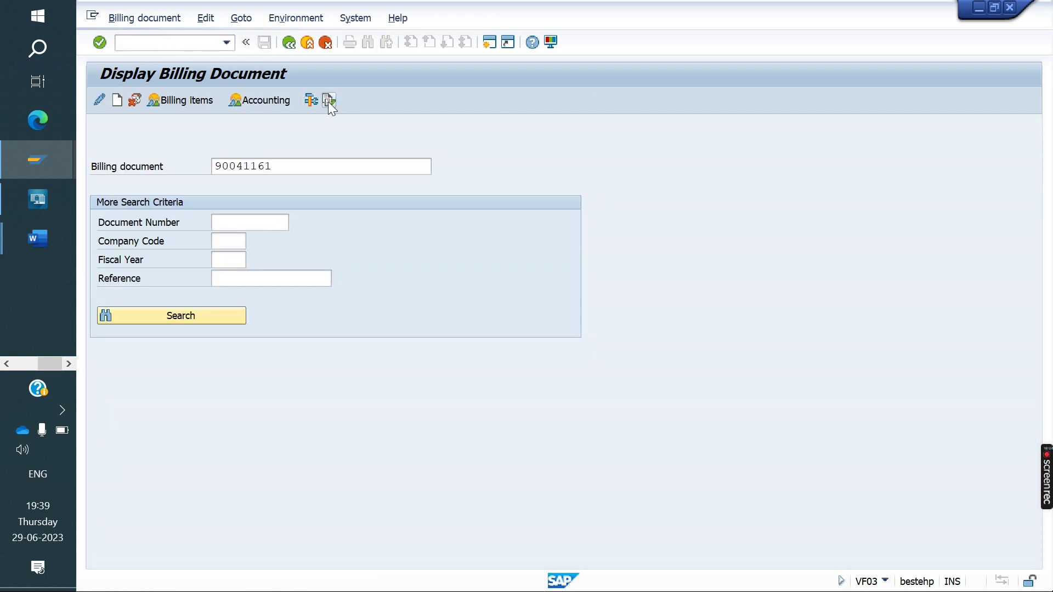
pyautogui.click(207, 188)
pyautogui.click(263, 101)
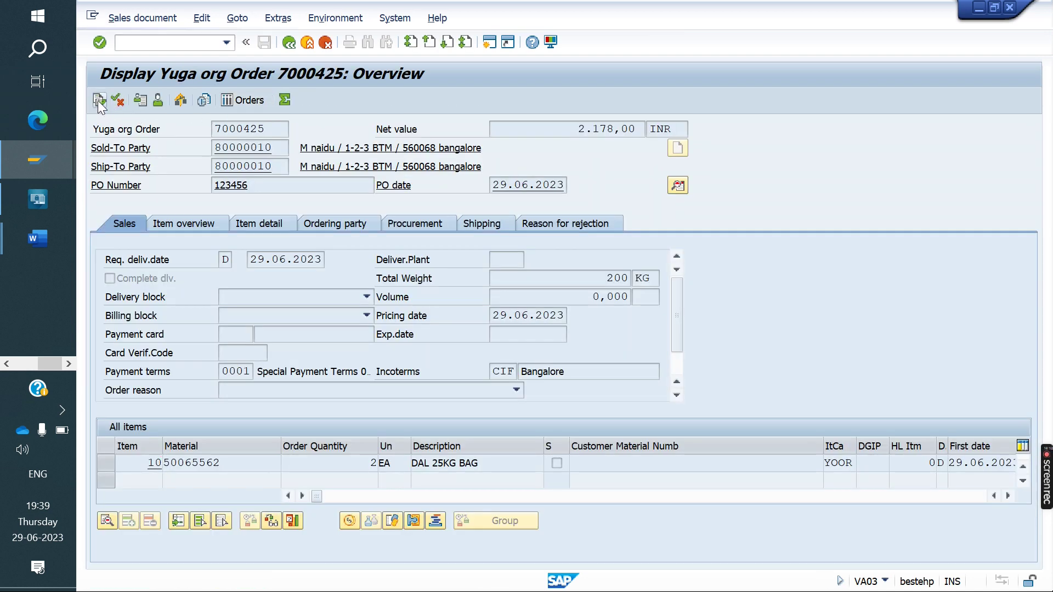
# Step: Review the delivery, F2 invoice and intercompany billing entries in the sales order's document flow
pyautogui.click(100, 102)
pyautogui.click(205, 209)
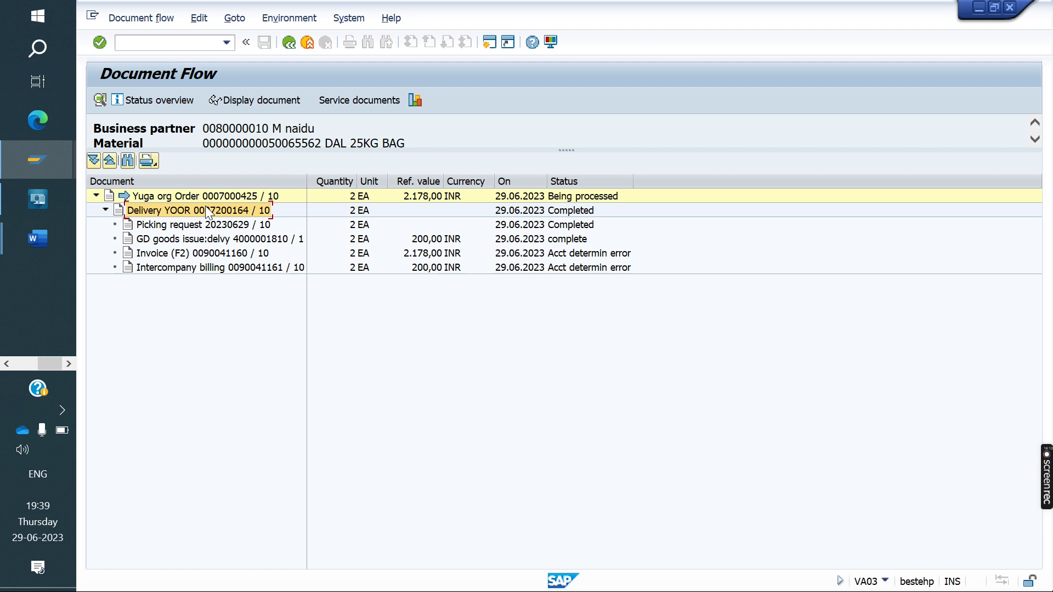
pyautogui.click(221, 254)
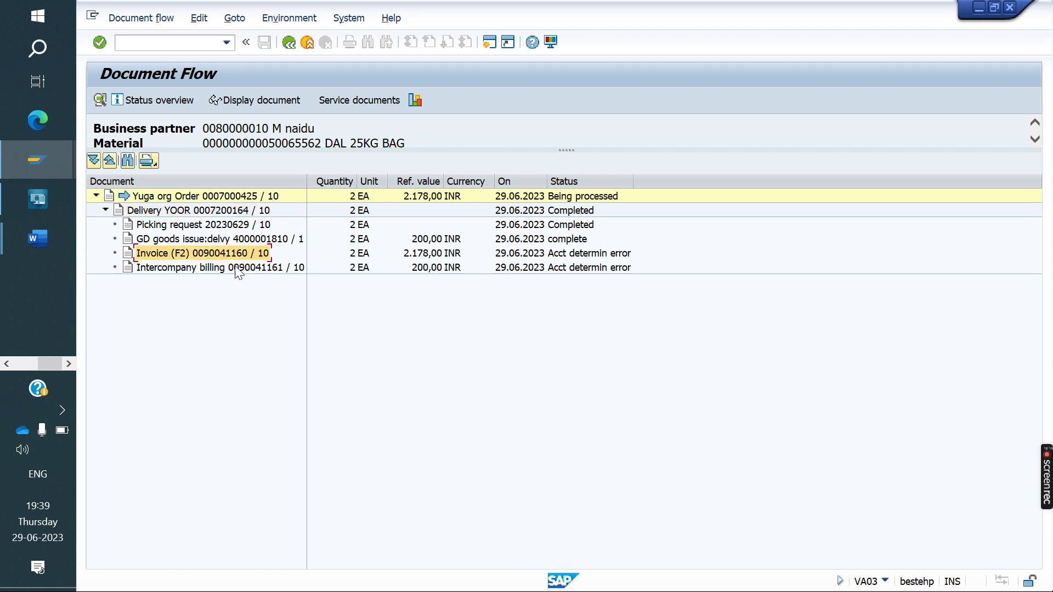
pyautogui.click(240, 268)
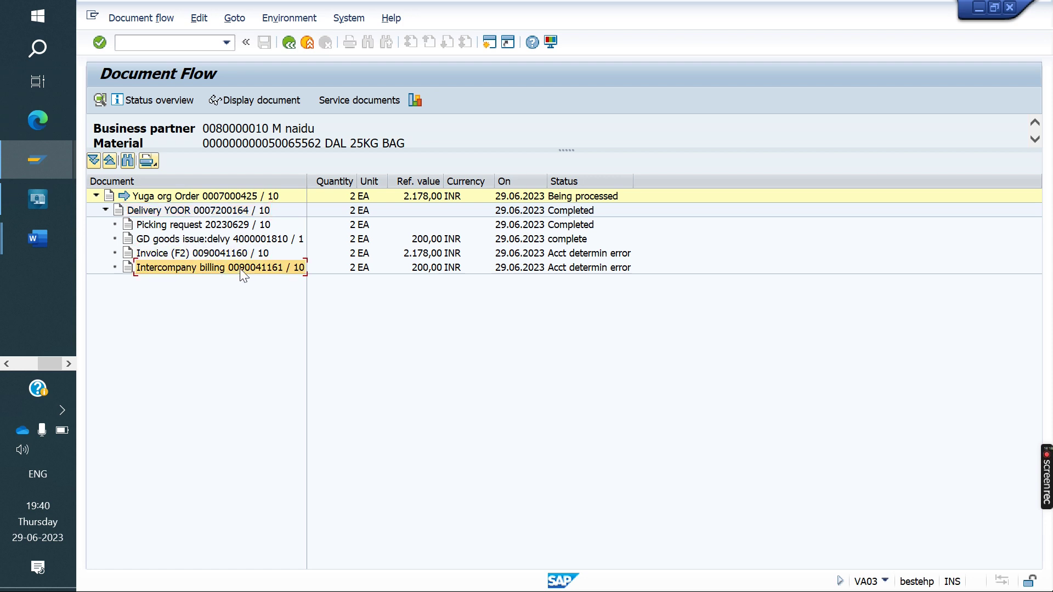
# Step: Return to the SAP Easy Access screen and switch to the Intercompany Sale document in Word to review the process
pyautogui.click(168, 42)
pyautogui.write('/N')
pyautogui.press('Return')
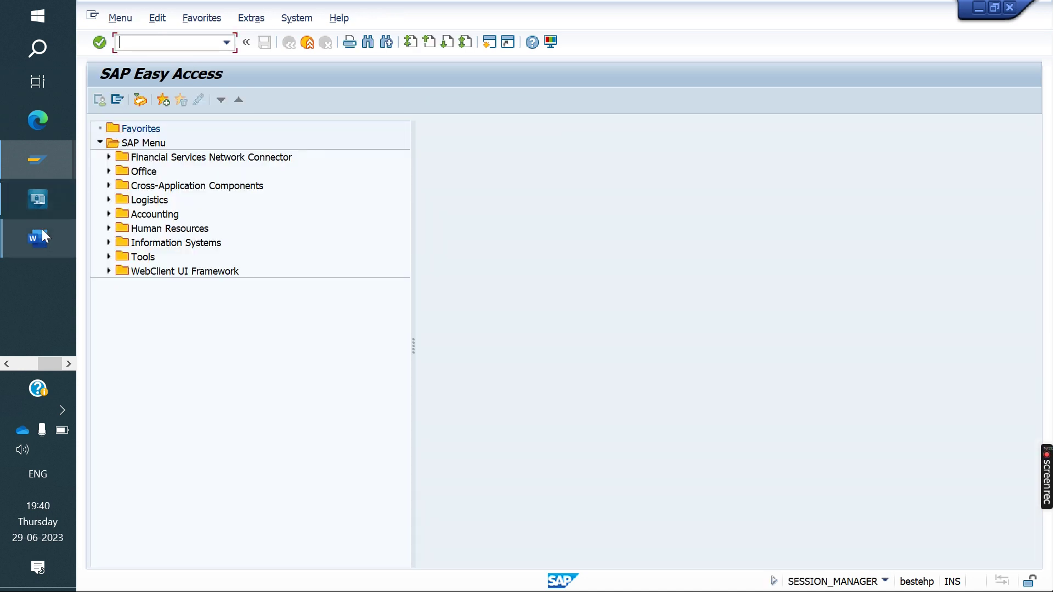
pyautogui.moveTo(42, 229)
pyautogui.click(229, 171)
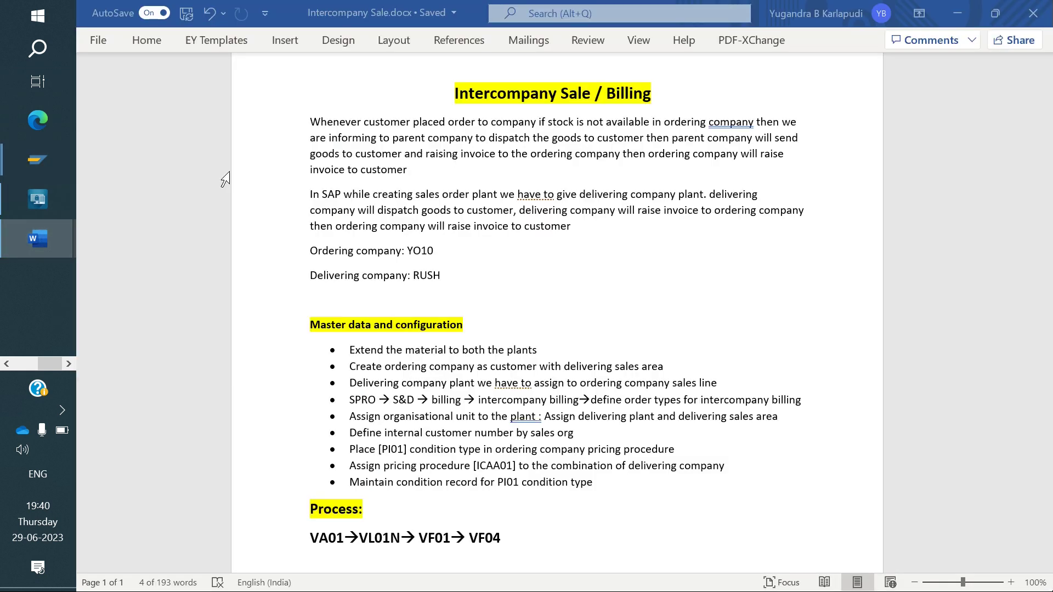
pyautogui.click(657, 311)
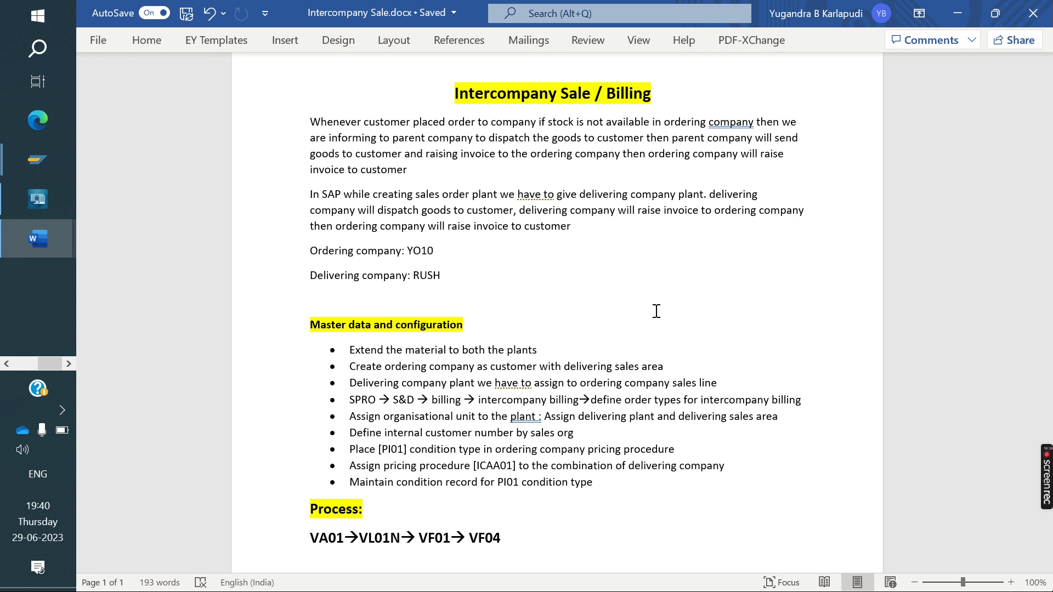
pyautogui.moveTo(1043, 484)
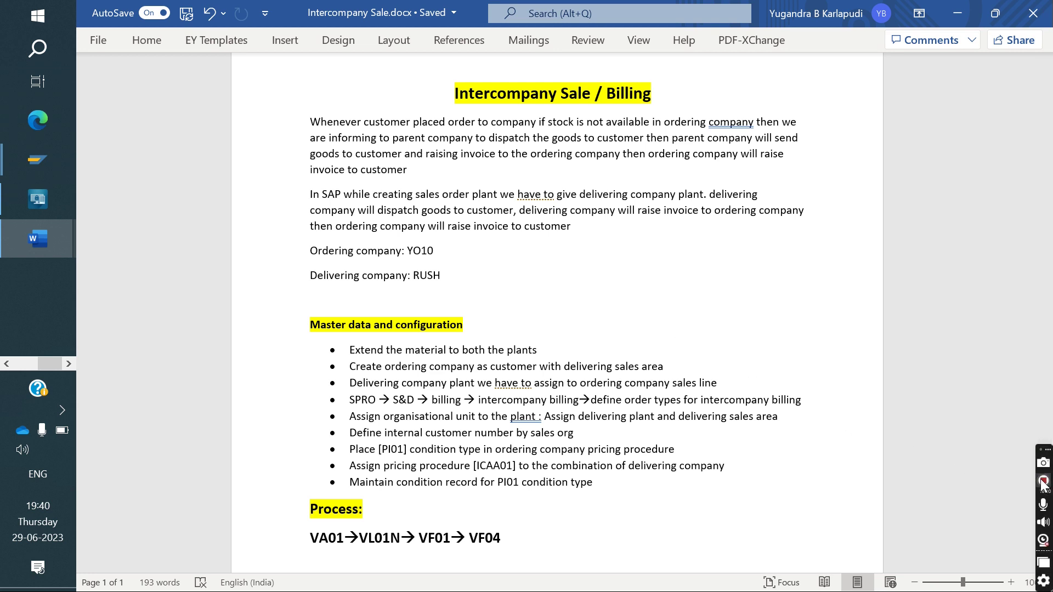